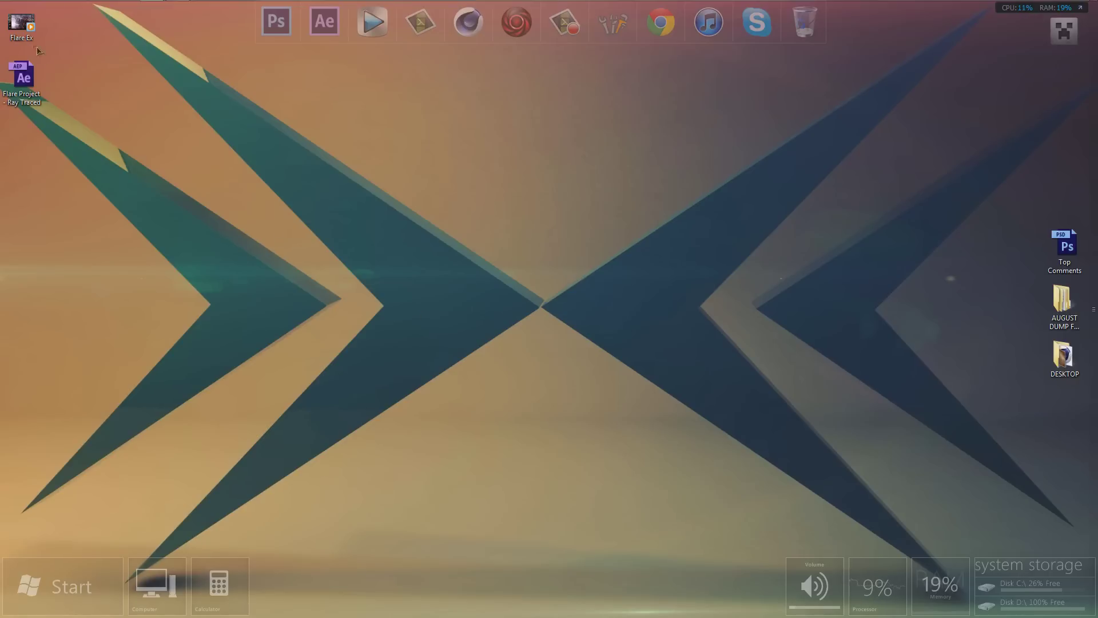
# Step: Play the Flare Ex example video from the desktop, view it in a narrower player window, and close the player
pyautogui.doubleClick(21, 23)
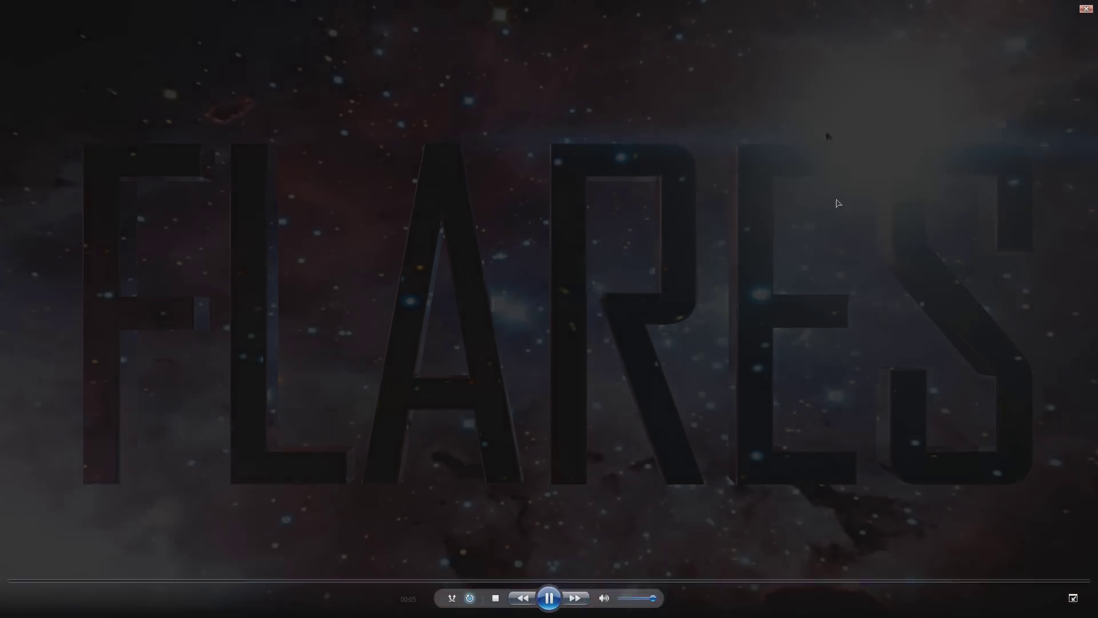
pyautogui.press('Escape')
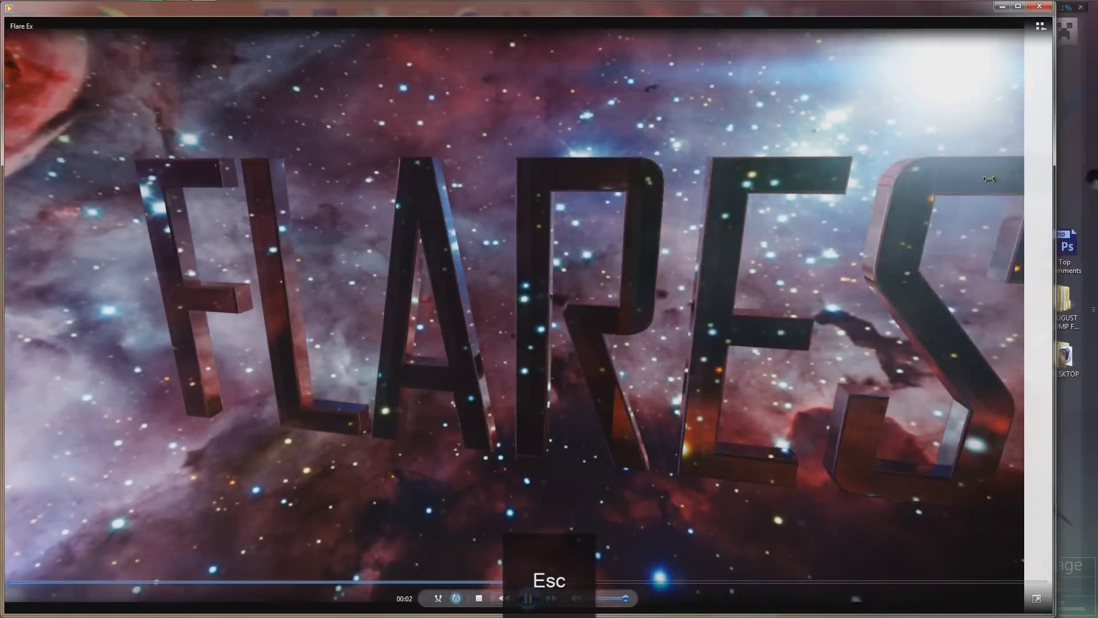
pyautogui.moveTo(989, 179); pyautogui.dragTo(836, 179)
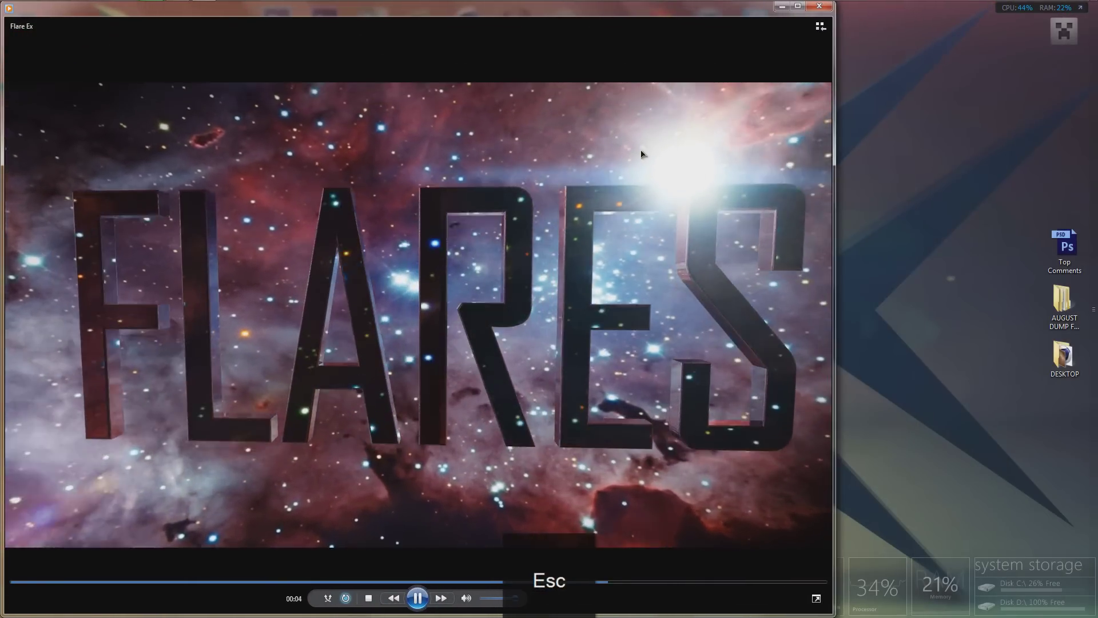
pyautogui.click(819, 5)
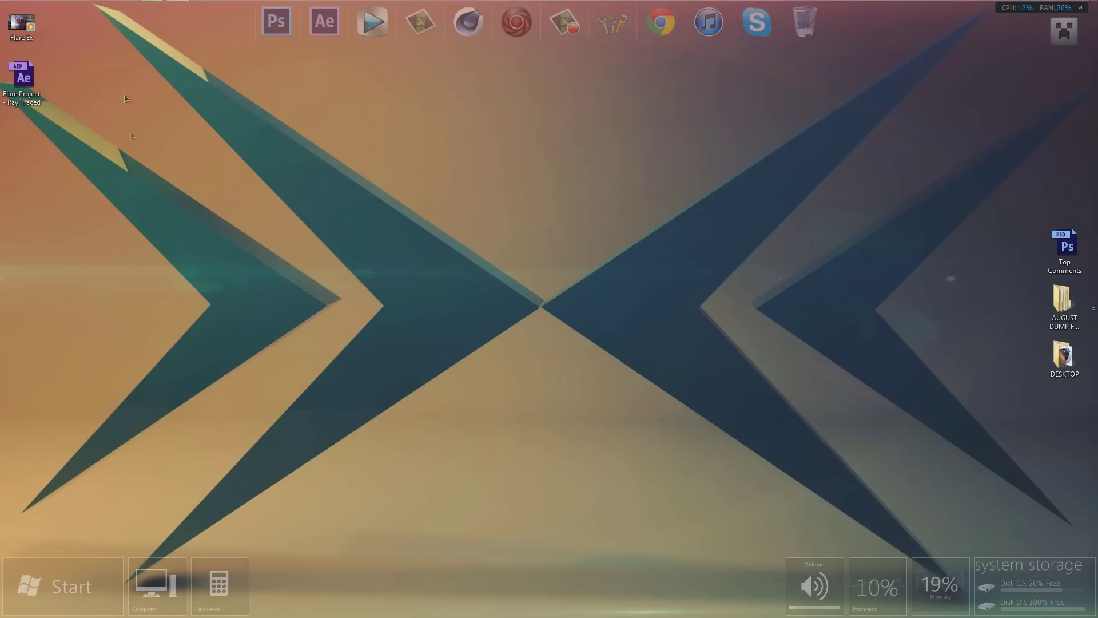
pyautogui.click(22, 80)
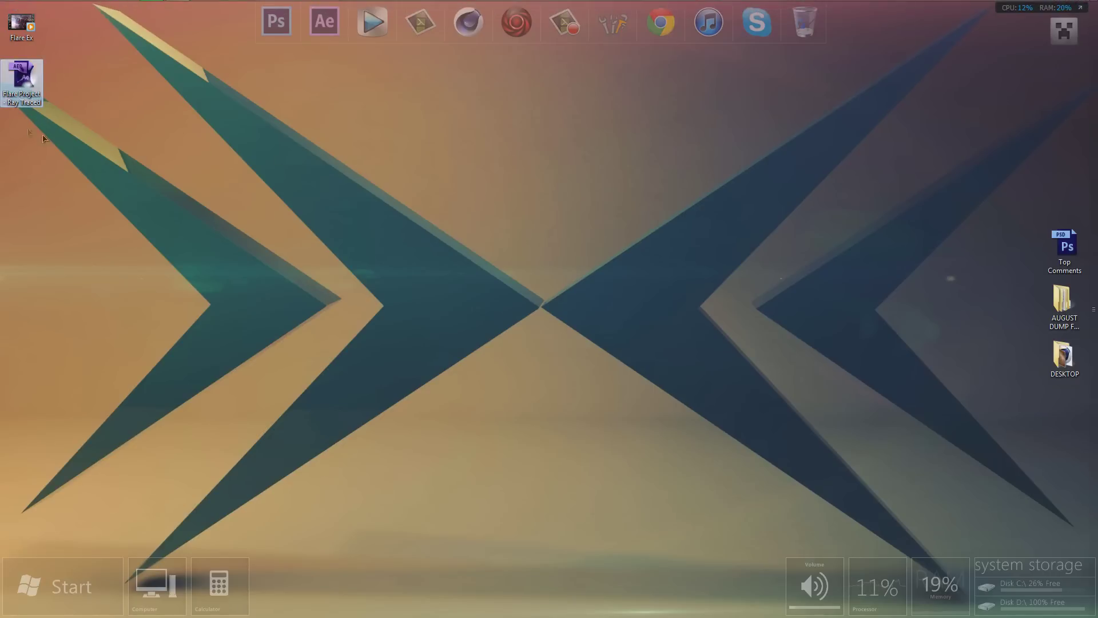
pyautogui.doubleClick(23, 26)
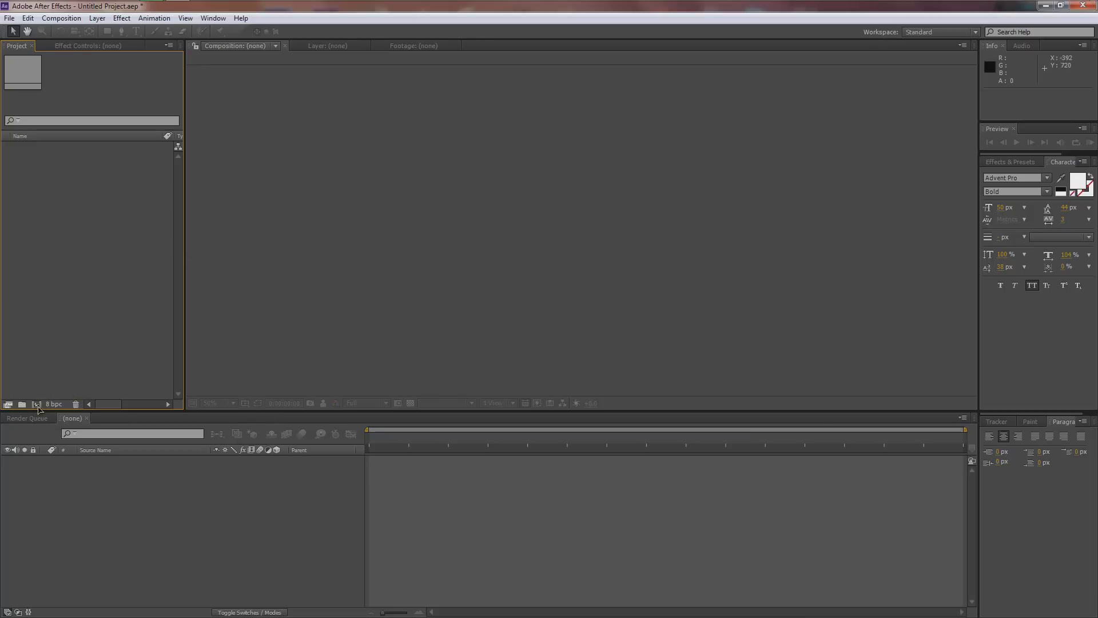
# Step: Create a new 1920 x 1080 px composition at 30 frames per second with a duration of 6 seconds
pyautogui.click(36, 404)
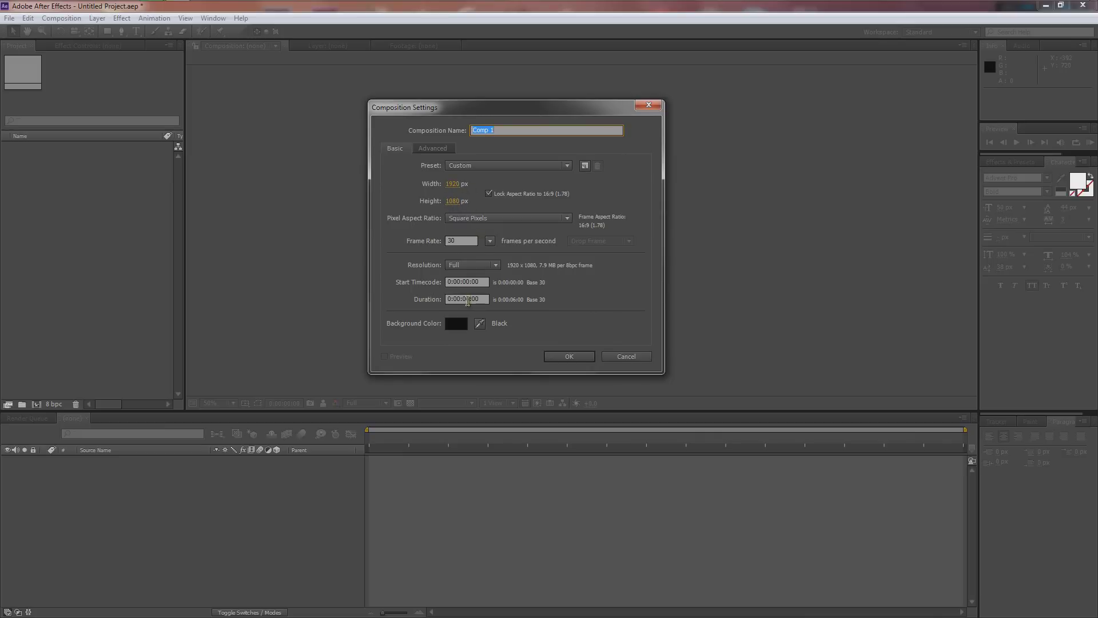
pyautogui.click(564, 356)
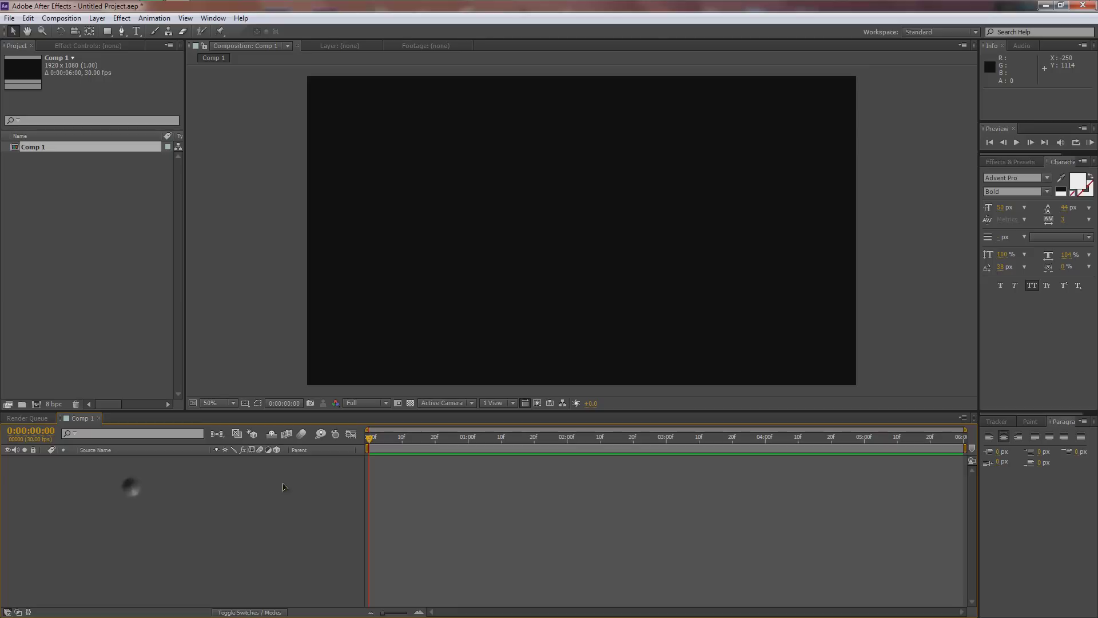
# Step: Add a black 1920 x 1080 px solid named Flare to the composition
pyautogui.hotkey('ctrl', 'y')
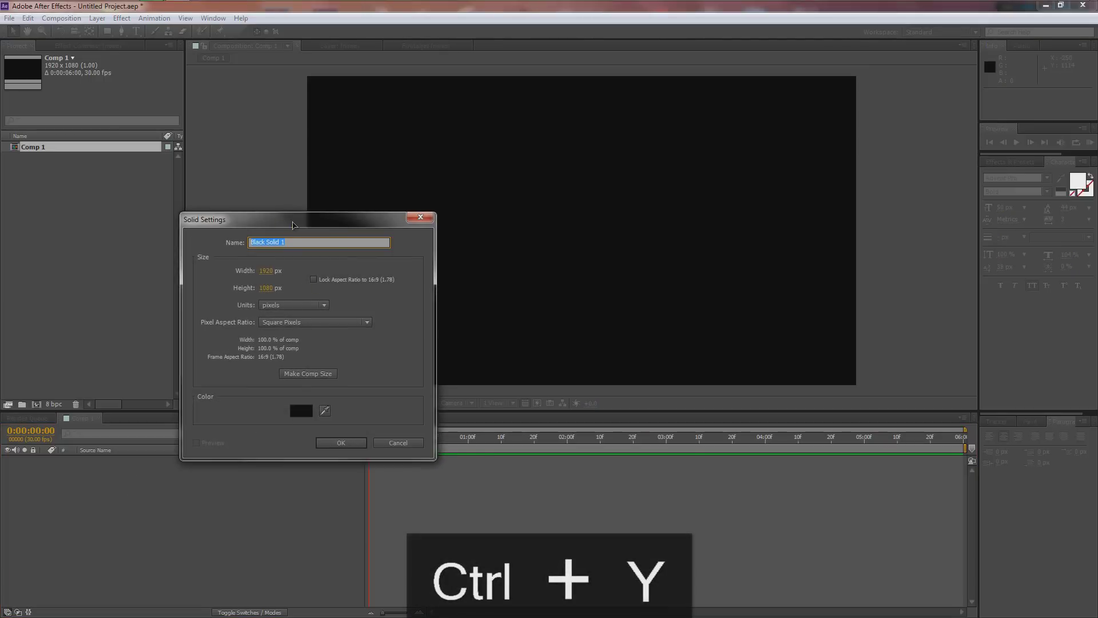
pyautogui.moveTo(292, 225); pyautogui.dragTo(356, 227)
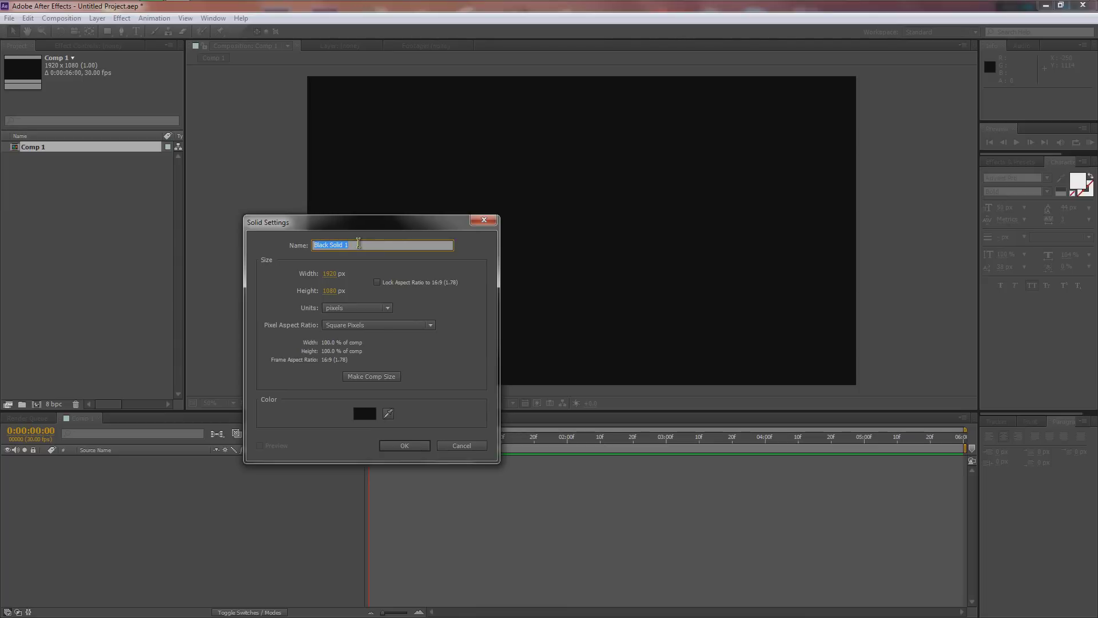
pyautogui.write('Flare')
pyautogui.click(365, 414)
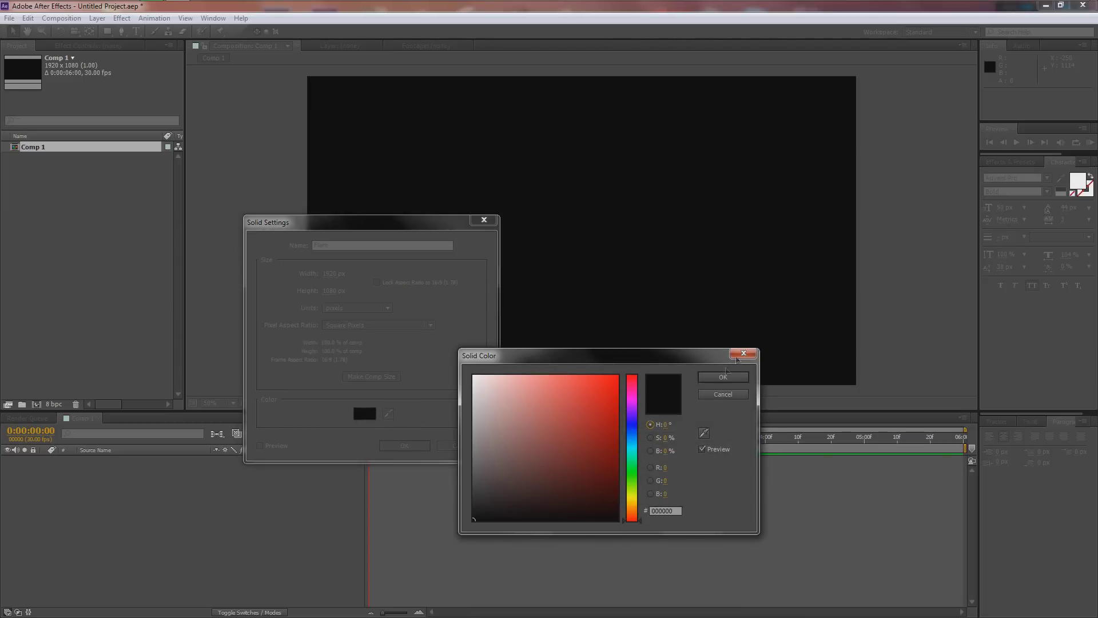
pyautogui.click(709, 379)
pyautogui.click(404, 445)
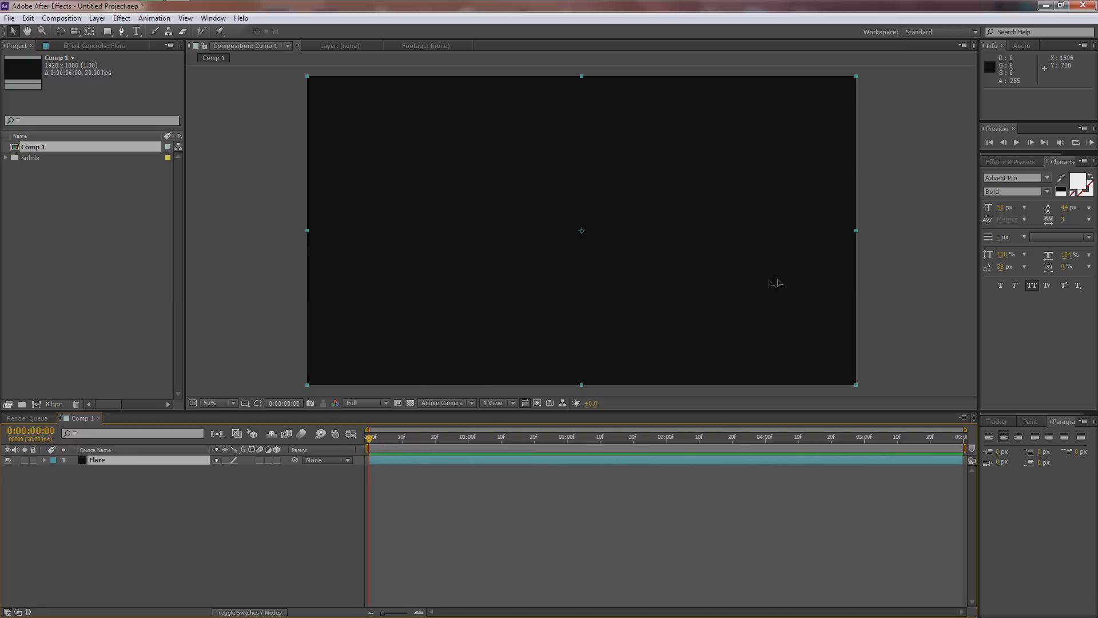
# Step: Search the effects for "flare" and apply Lens Flare to the Flare layer
pyautogui.click(1010, 162)
pyautogui.click(1041, 174)
pyautogui.write('flare')
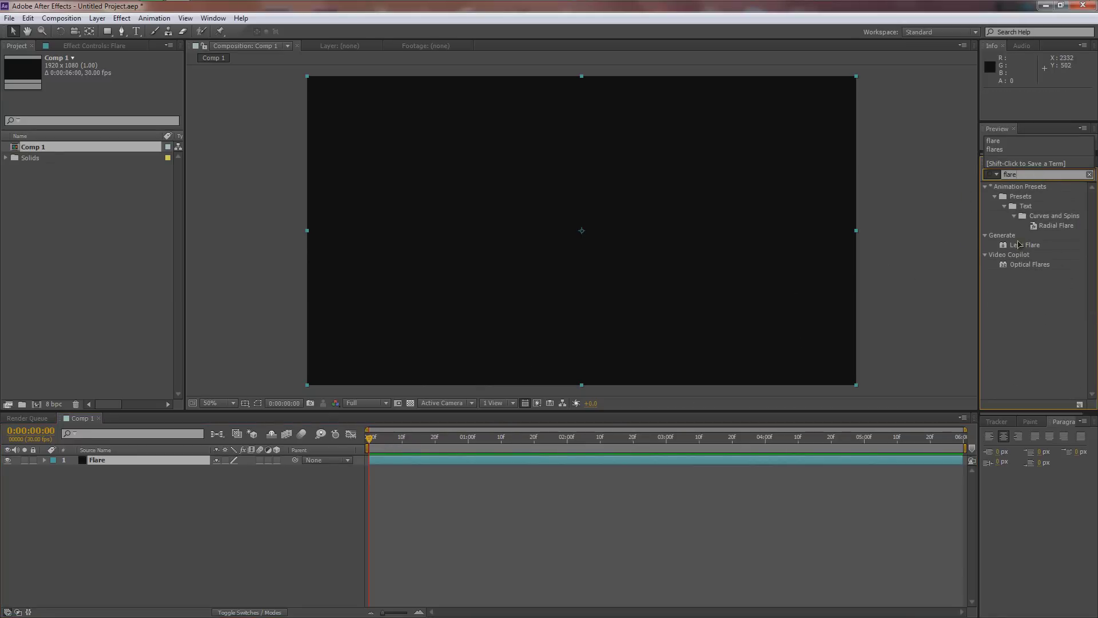
pyautogui.click(1025, 266)
pyautogui.click(1024, 246)
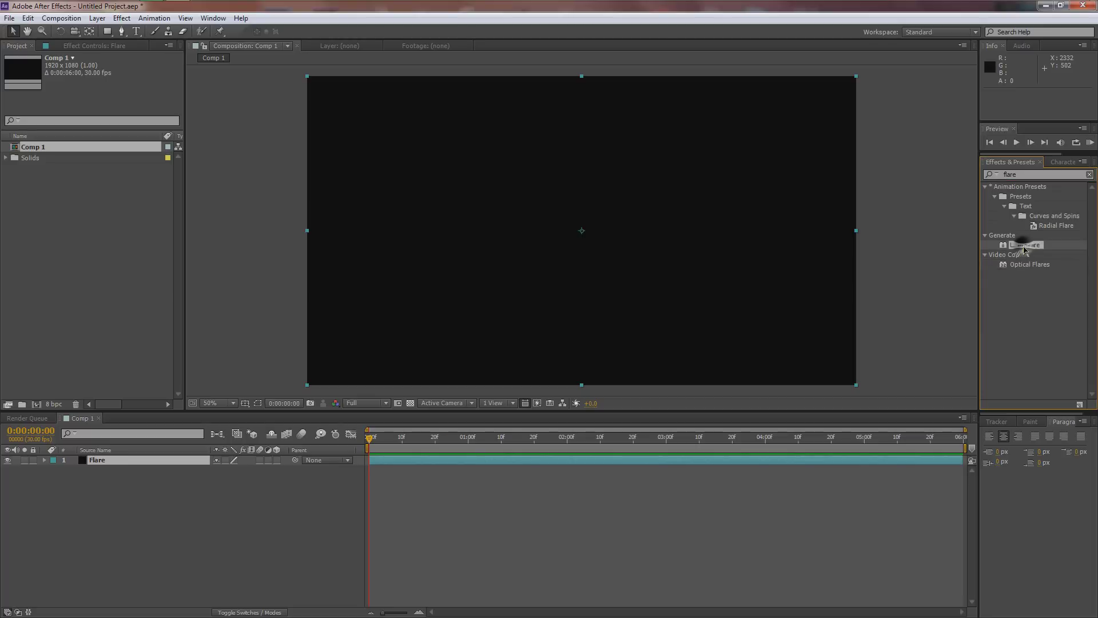
pyautogui.moveTo(1024, 246); pyautogui.dragTo(138, 463)
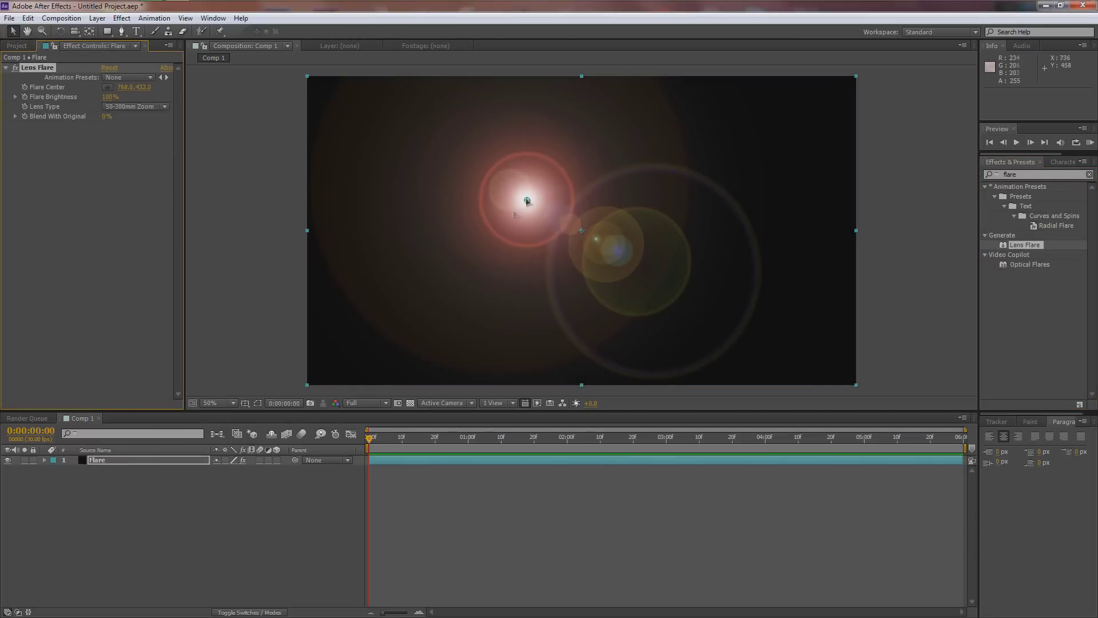
# Step: Centre the lens flare in the composition by setting its Flare Center to 960, 540
pyautogui.moveTo(524, 198); pyautogui.dragTo(583, 230)
pyautogui.click(146, 87)
pyautogui.write('540')
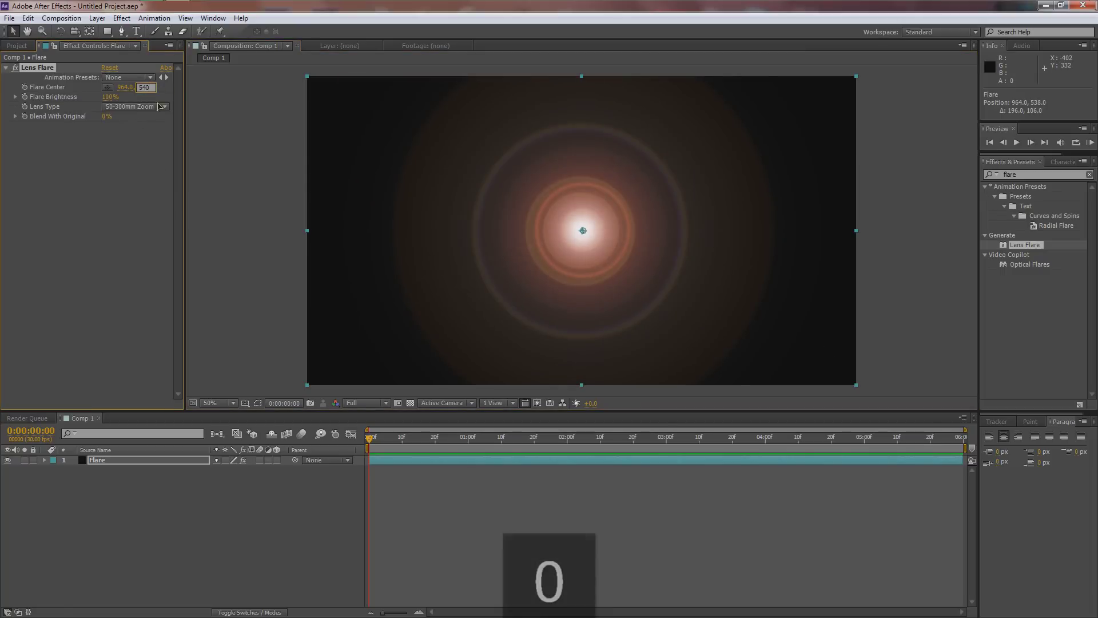
pyautogui.click(119, 136)
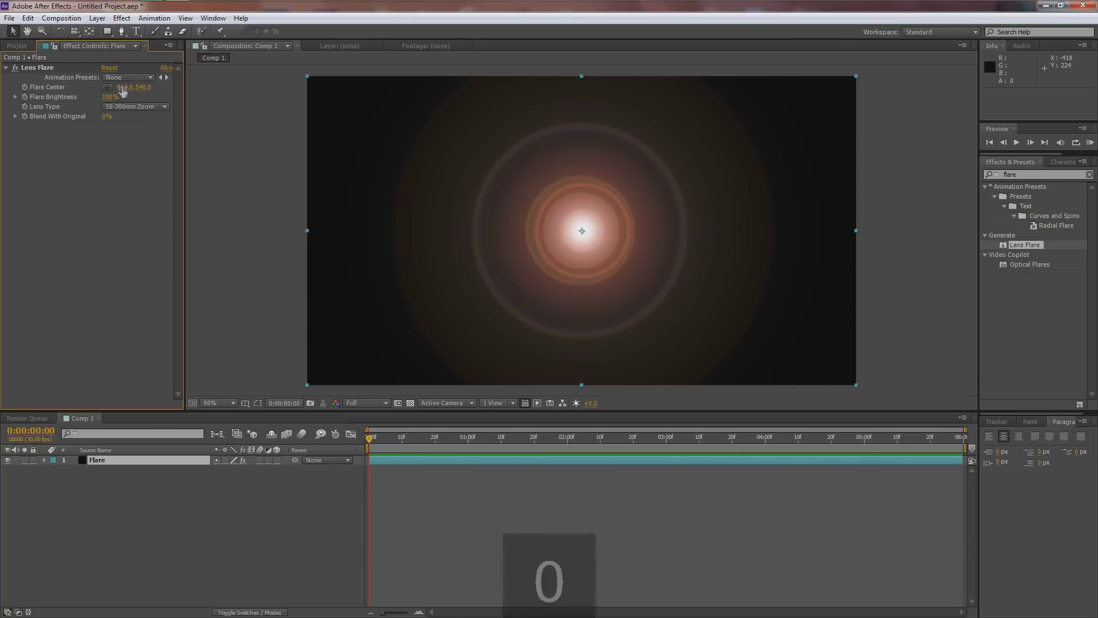
pyautogui.click(123, 88)
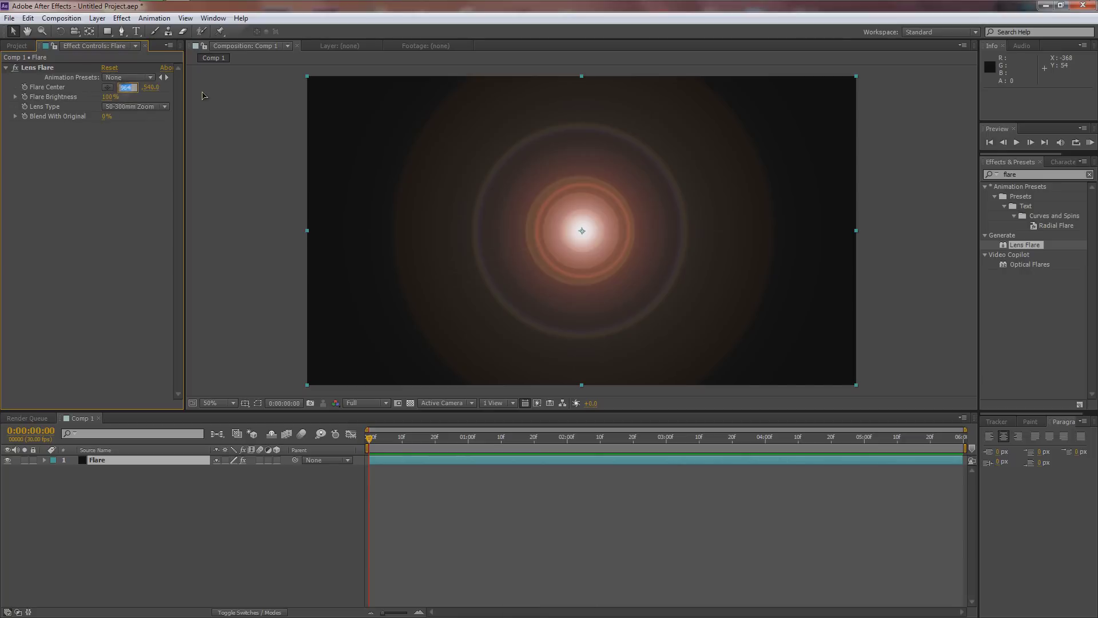
pyautogui.write('960')
pyautogui.press('Return')
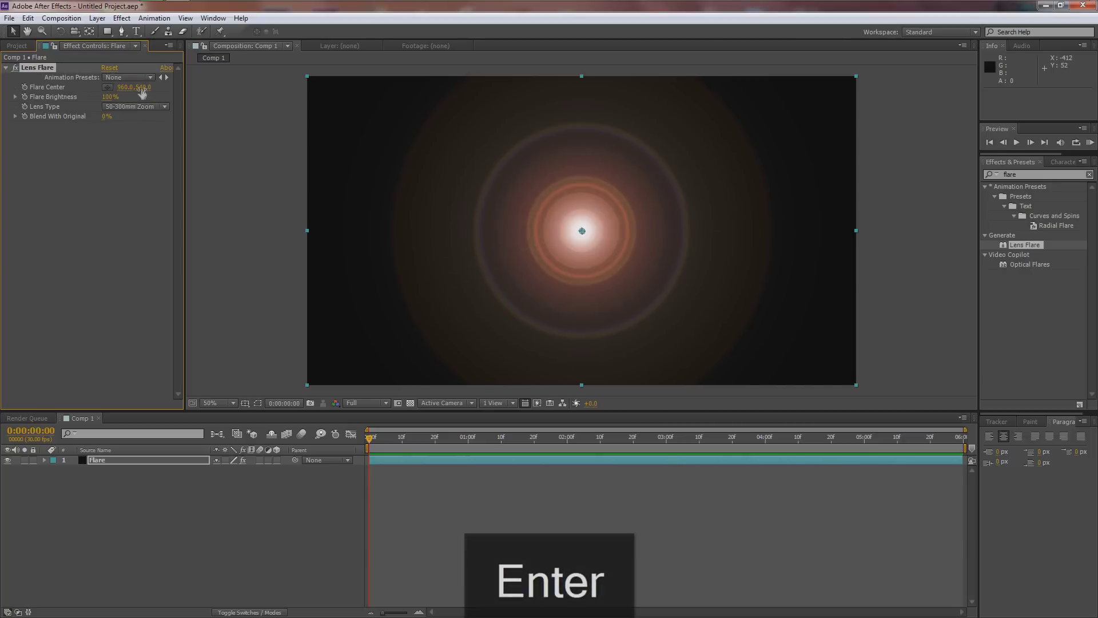
pyautogui.click(144, 87)
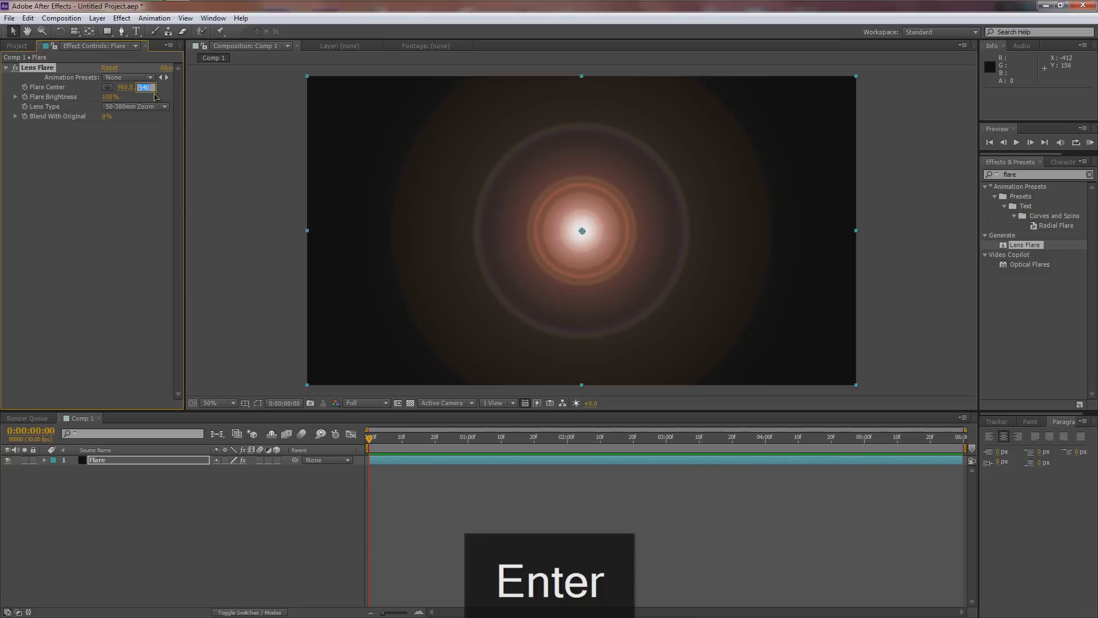
pyautogui.write('540')
pyautogui.press('Return')
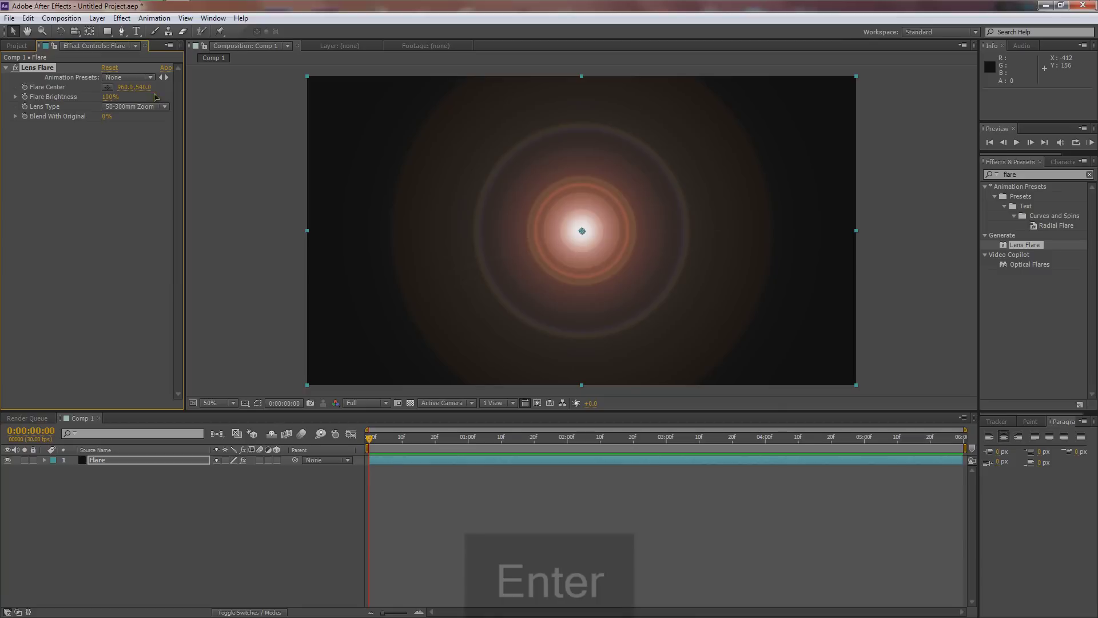
pyautogui.scroll(1, 588, 230)
pyautogui.scroll(-1, 585, 235)
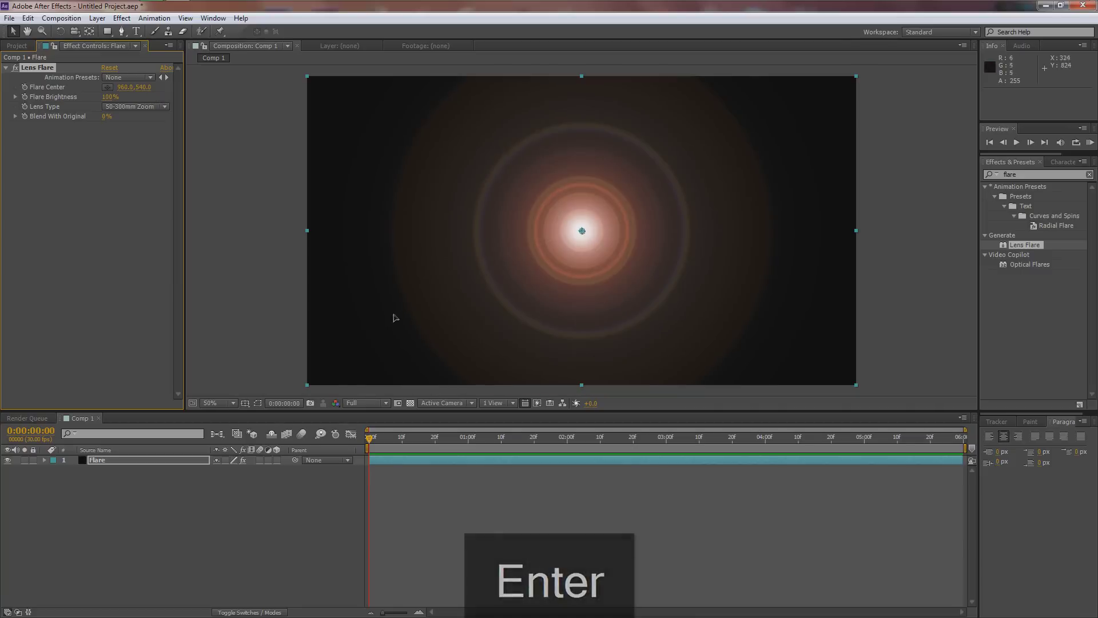
# Step: Show the Title/Action Safe guides over the composition, toggling them off and back on
pyautogui.click(245, 403)
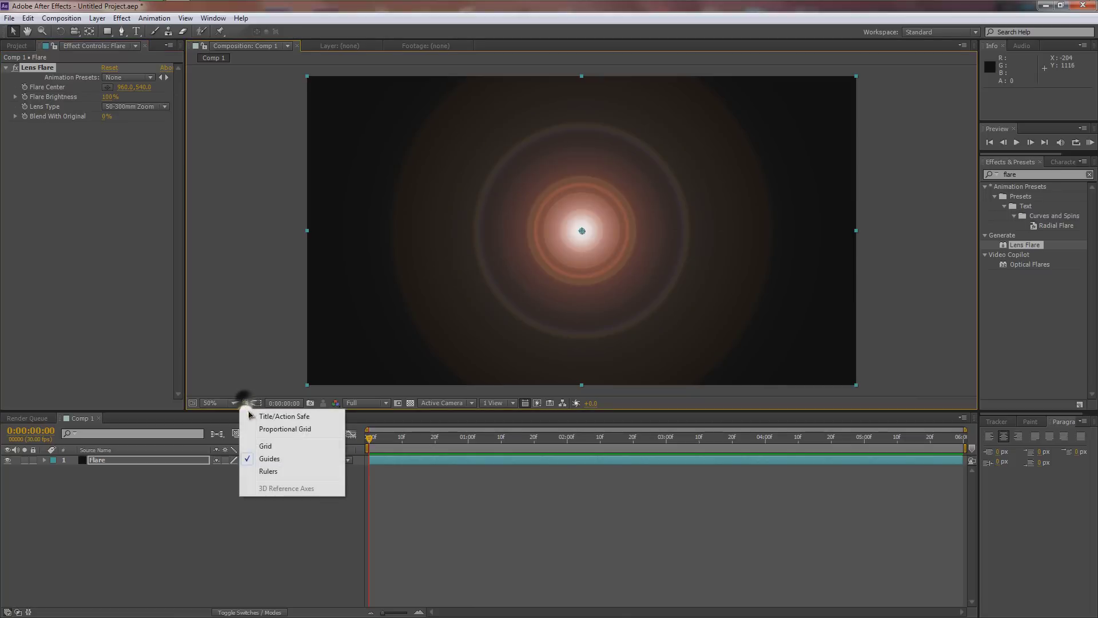
pyautogui.click(272, 418)
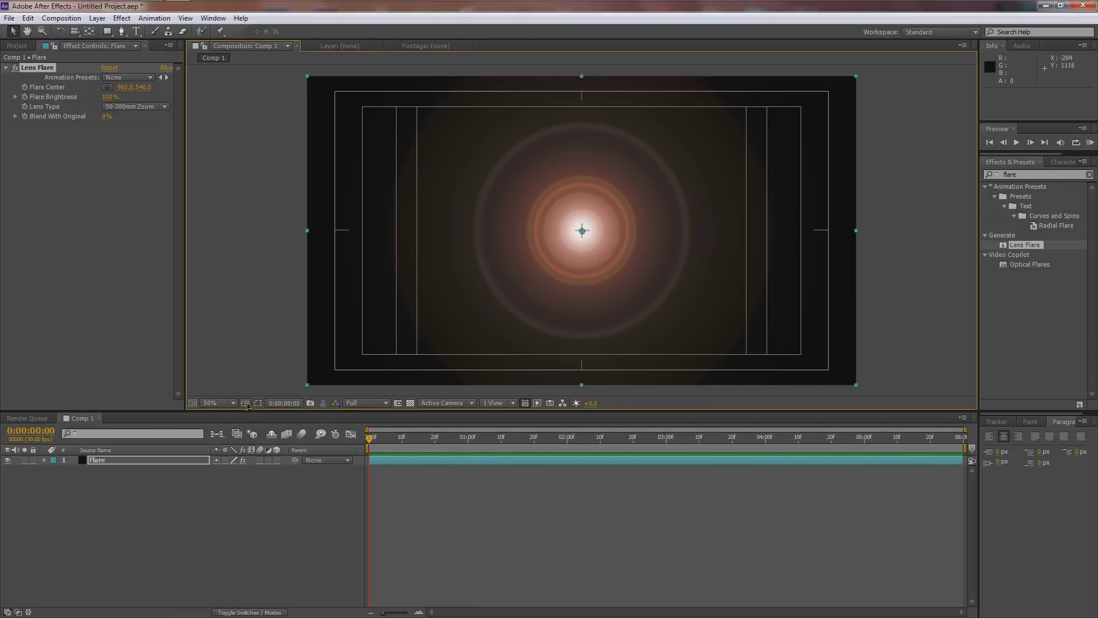
pyautogui.click(246, 403)
pyautogui.click(275, 417)
pyautogui.click(247, 404)
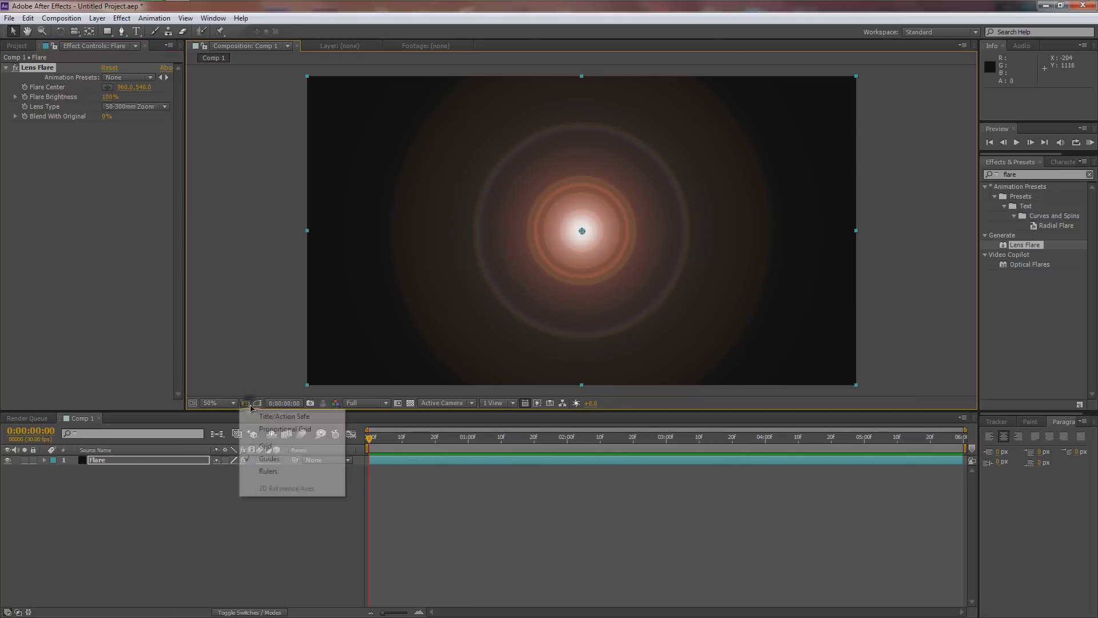
pyautogui.click(272, 417)
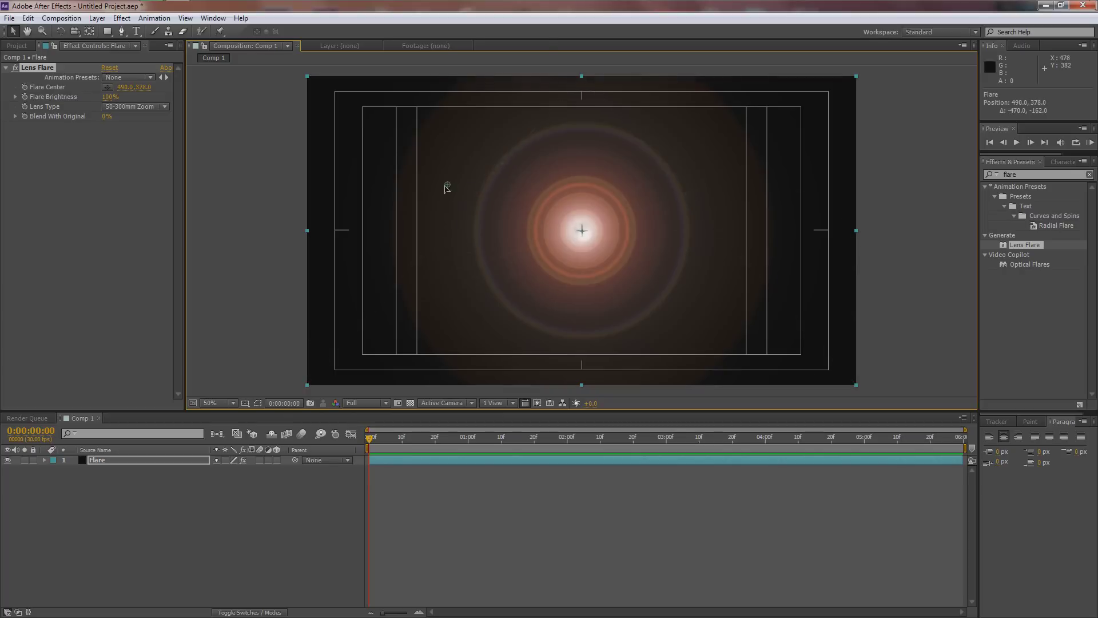
# Step: Try moving the flare centre away from the middle to about 490, 378, and undo the move
pyautogui.moveTo(582, 232); pyautogui.dragTo(449, 184)
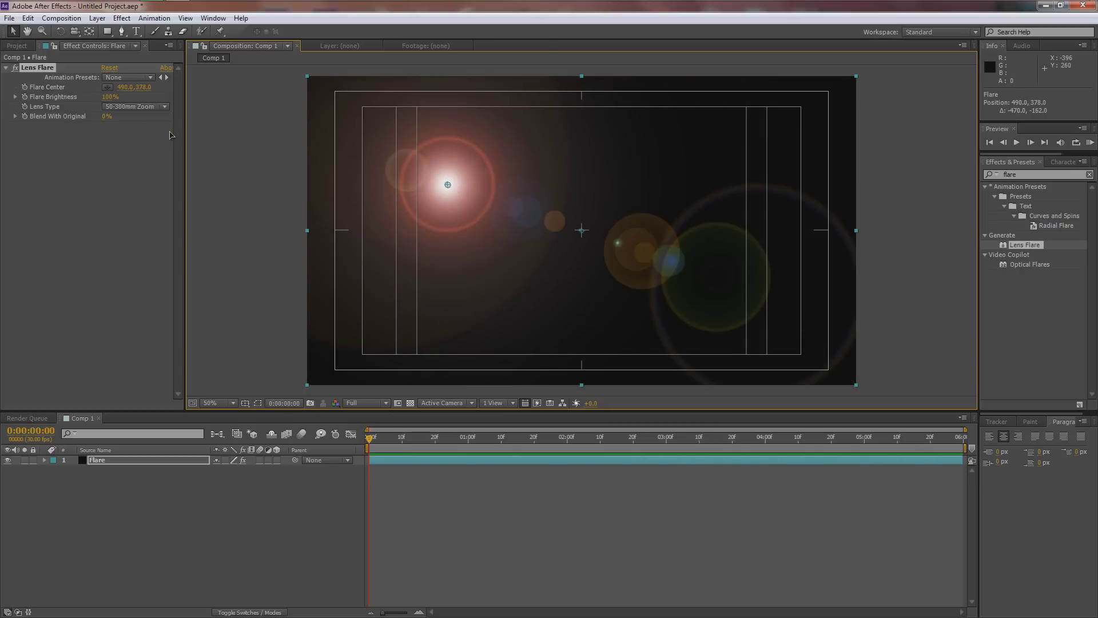
pyautogui.hotkey('ctrl', 'z')
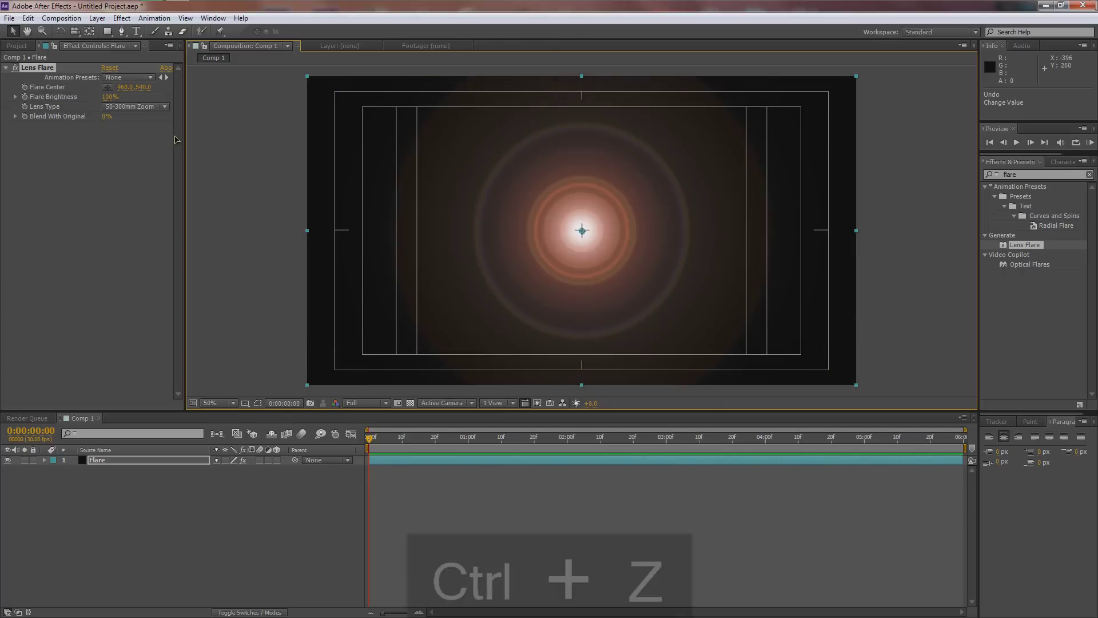
# Step: Change the flare's Lens Type to 105mm Prime and deselect the Flare layer
pyautogui.click(130, 108)
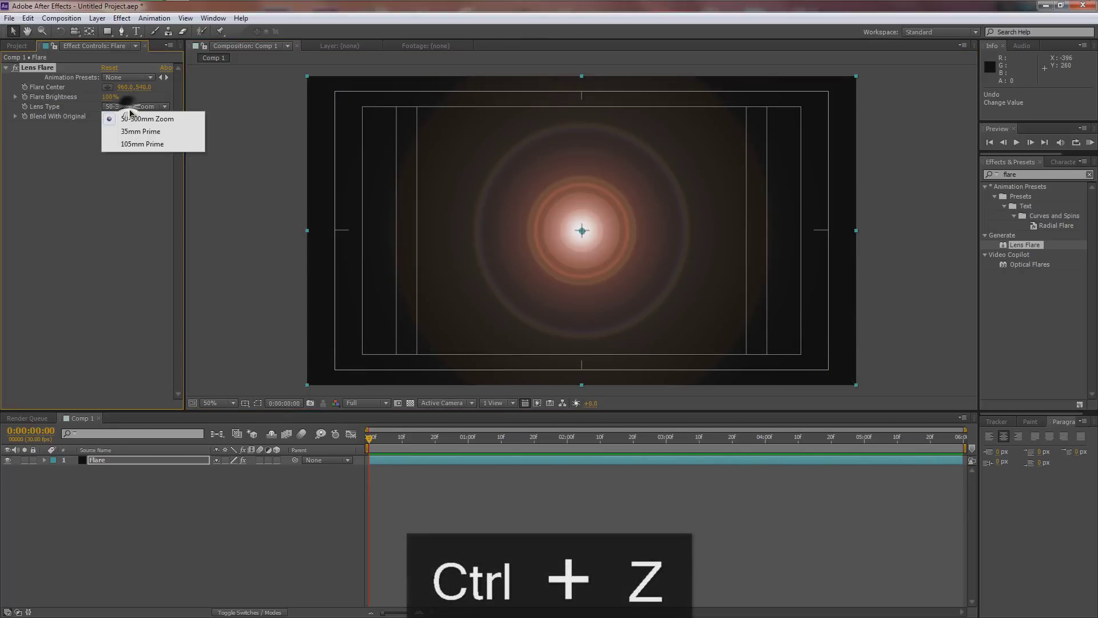
pyautogui.click(136, 145)
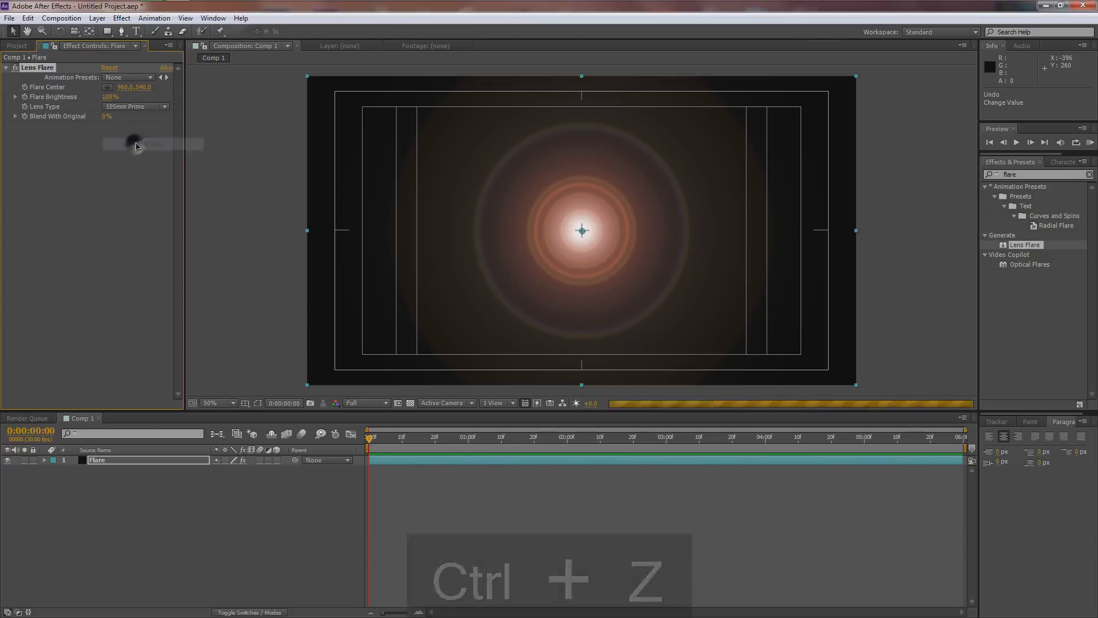
pyautogui.click(129, 476)
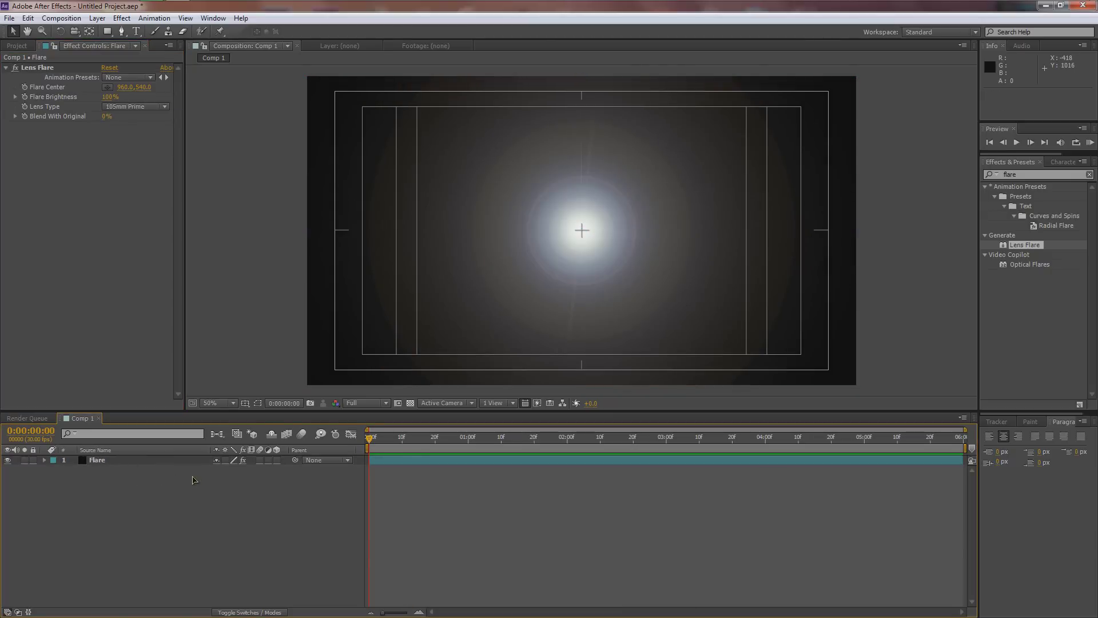
# Step: Create a new composition-sized solid in bright blue, colour 0096FF
pyautogui.hotkey('ctrl', 'y')
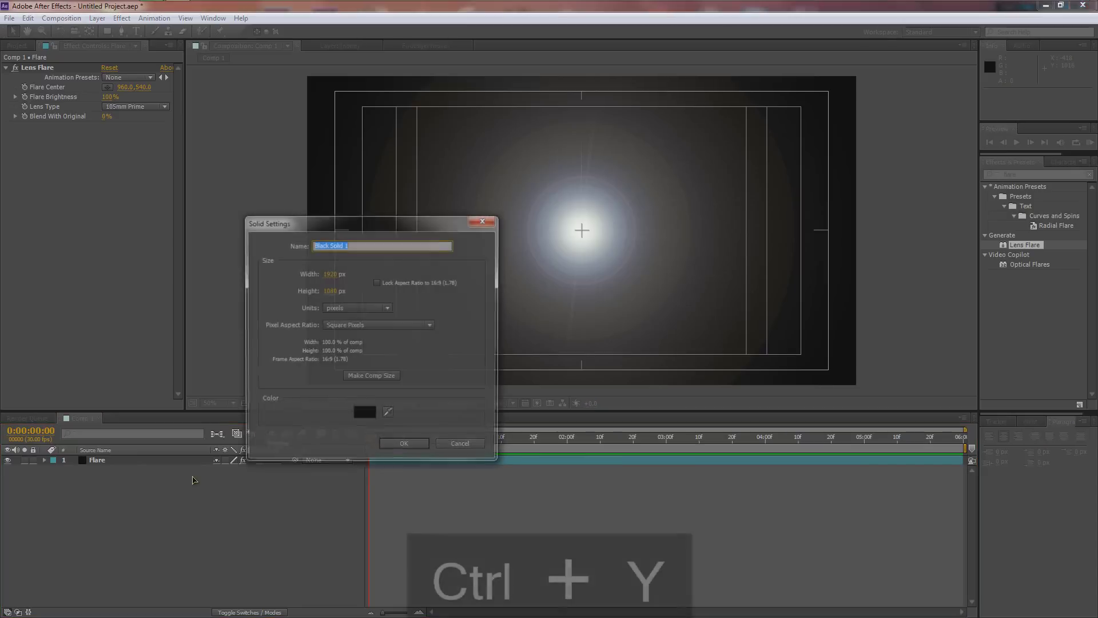
pyautogui.click(365, 410)
pyautogui.click(474, 375)
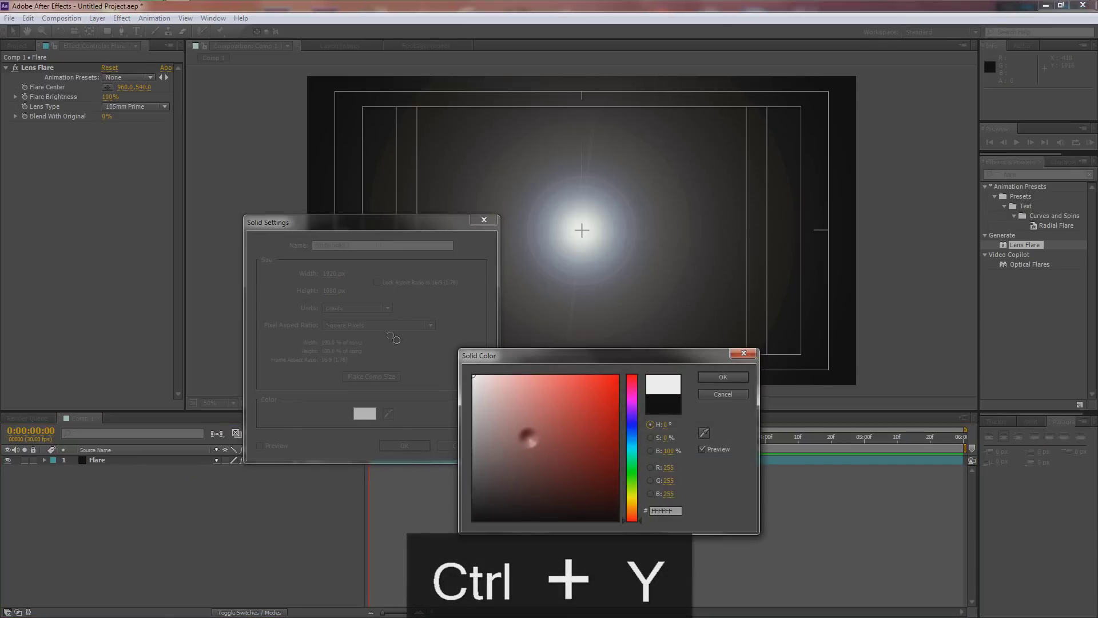
pyautogui.click(639, 436)
pyautogui.click(617, 376)
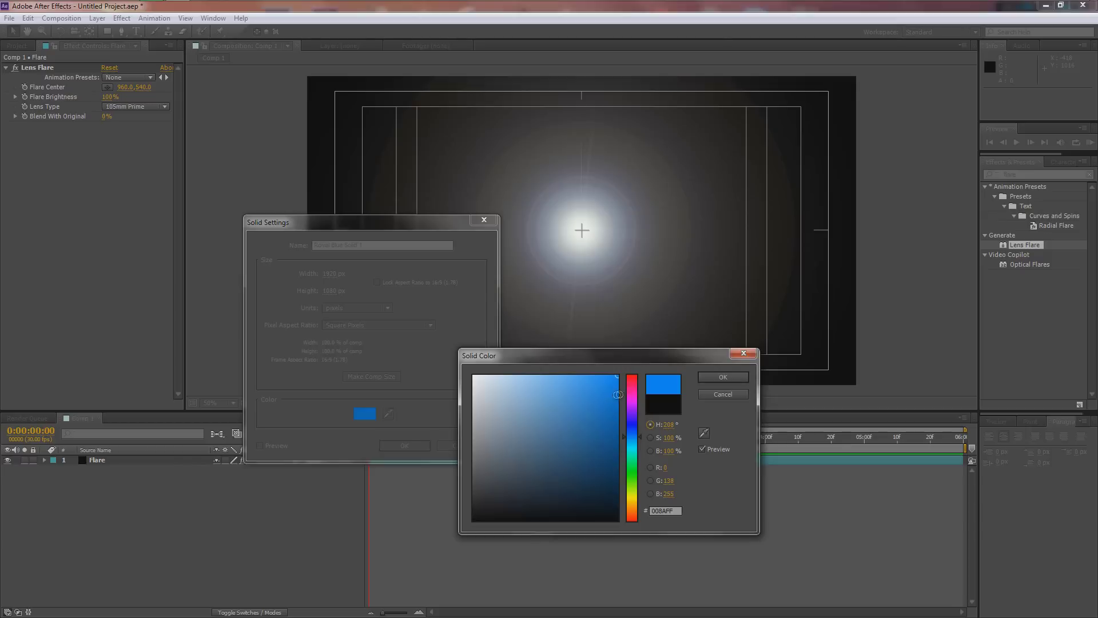
pyautogui.moveTo(636, 439); pyautogui.dragTo(639, 441)
pyautogui.click(723, 377)
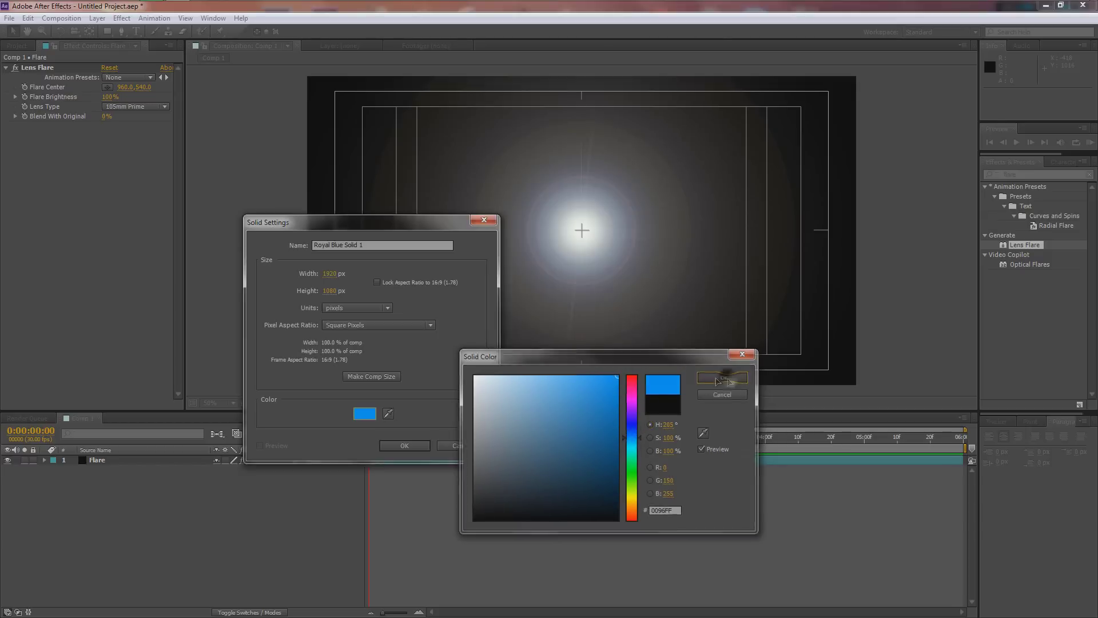
pyautogui.click(405, 446)
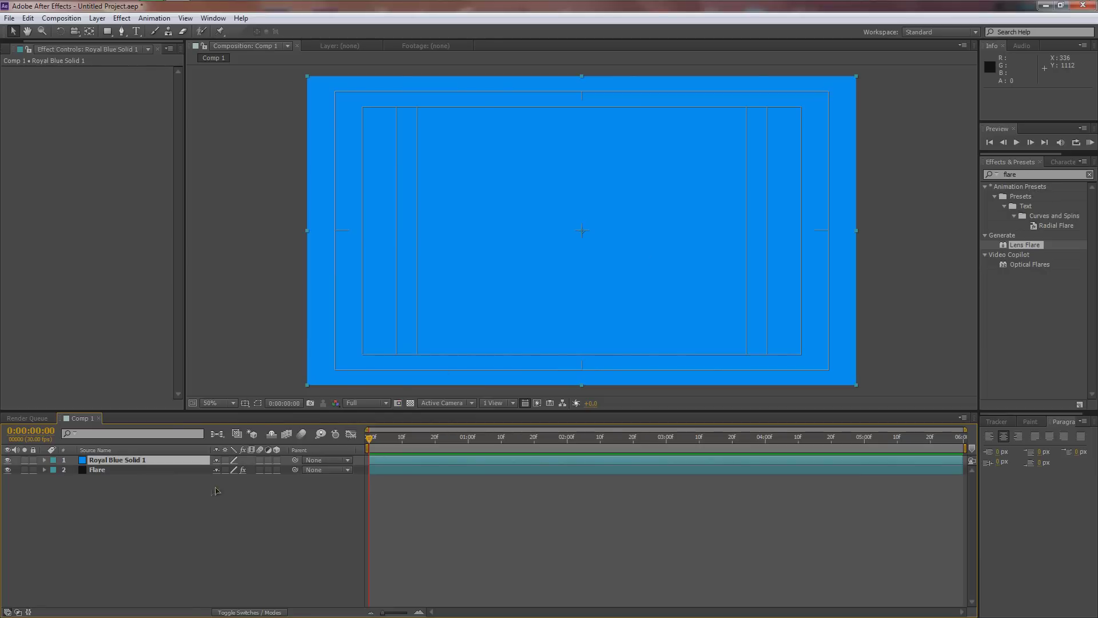
# Step: Hide the blue solid, draw a thin four-point diamond mask on it across the full frame width through the flare centre, and show it again
pyautogui.click(7, 460)
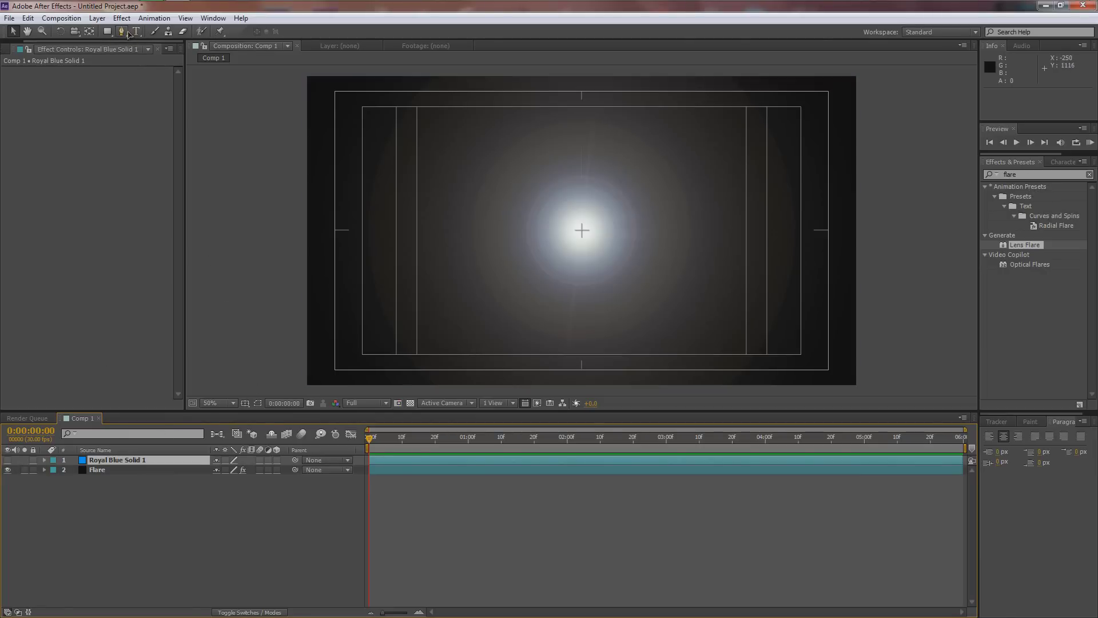
pyautogui.click(121, 32)
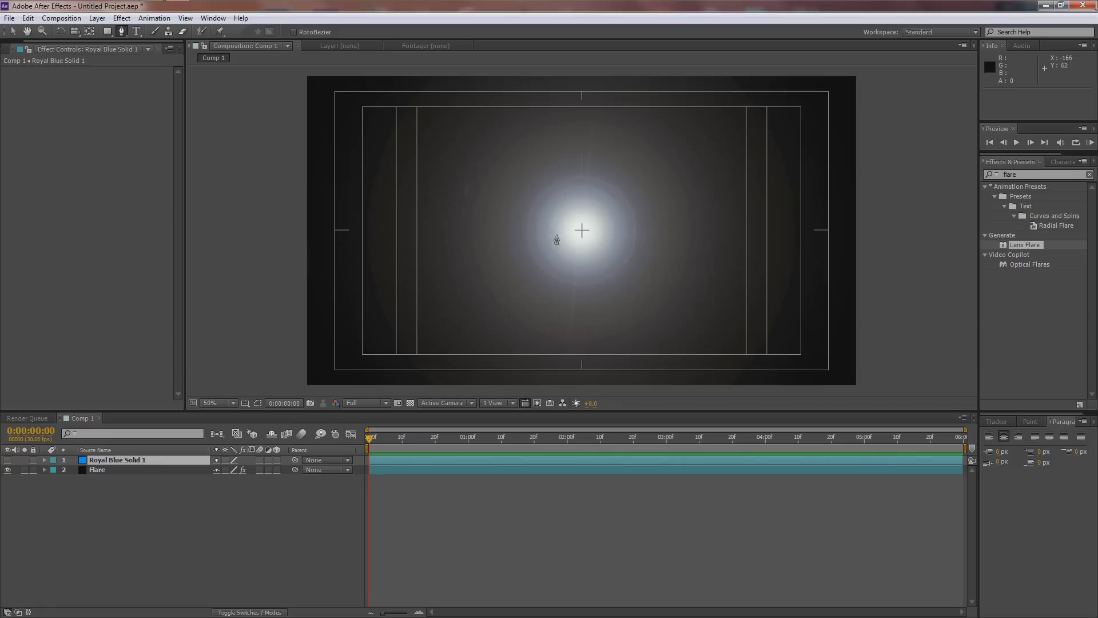
pyautogui.click(143, 461)
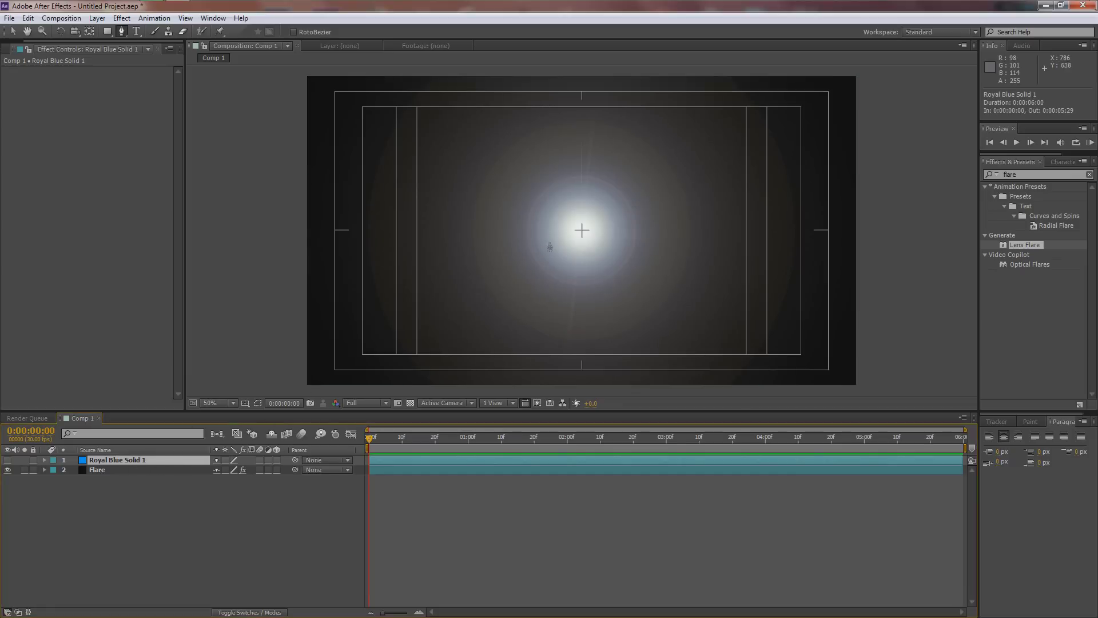
pyautogui.press('/')
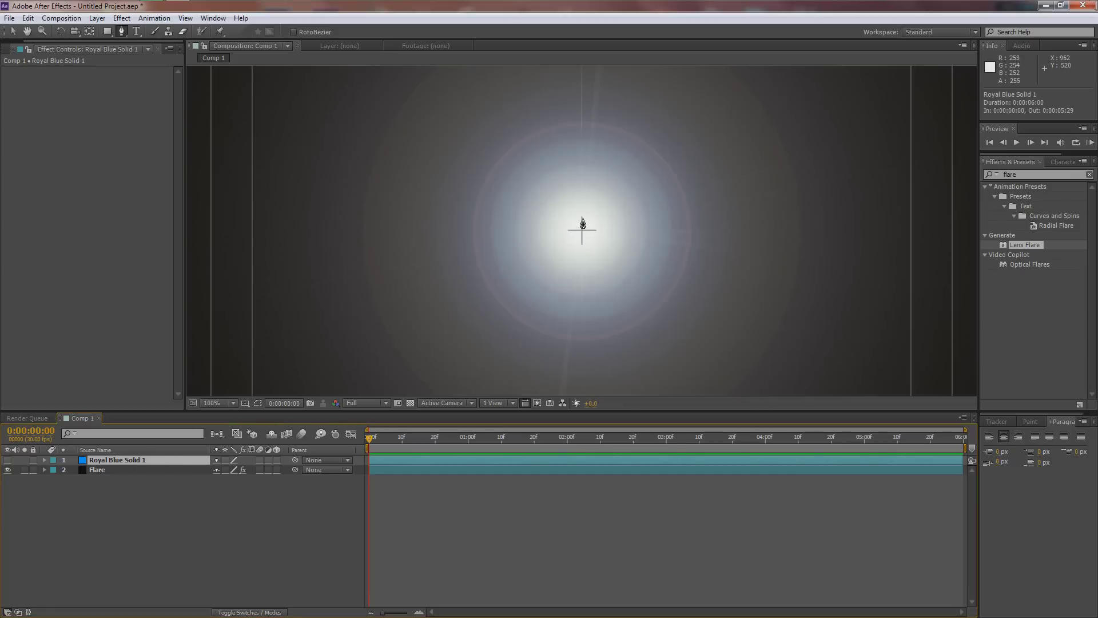
pyautogui.click(582, 218)
pyautogui.press(',')
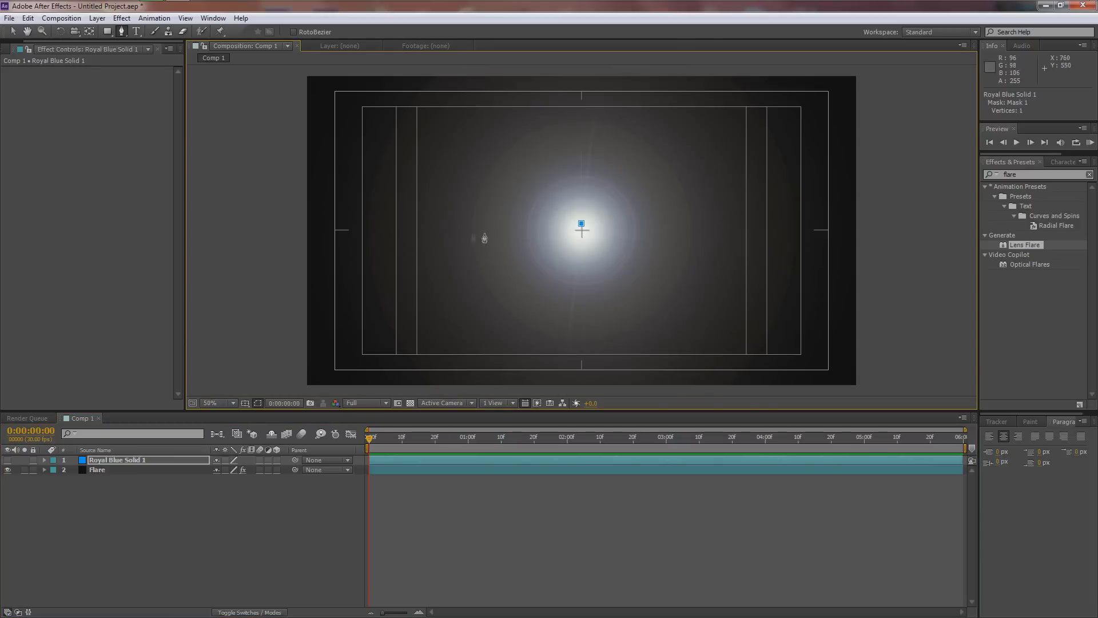
pyautogui.click(309, 235)
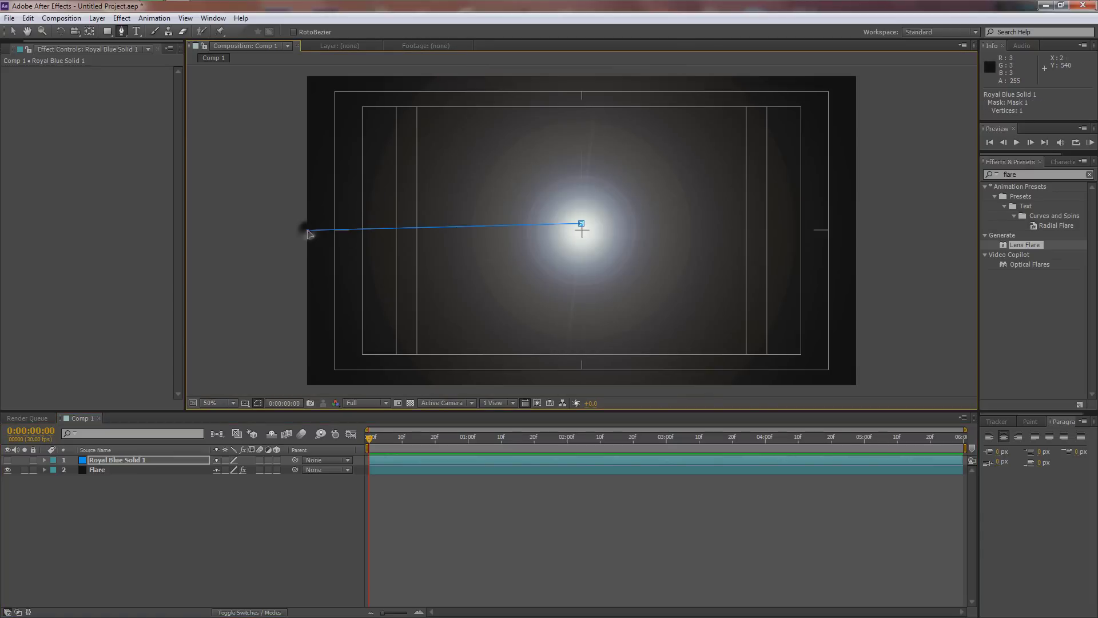
pyautogui.scroll(2, 594, 241)
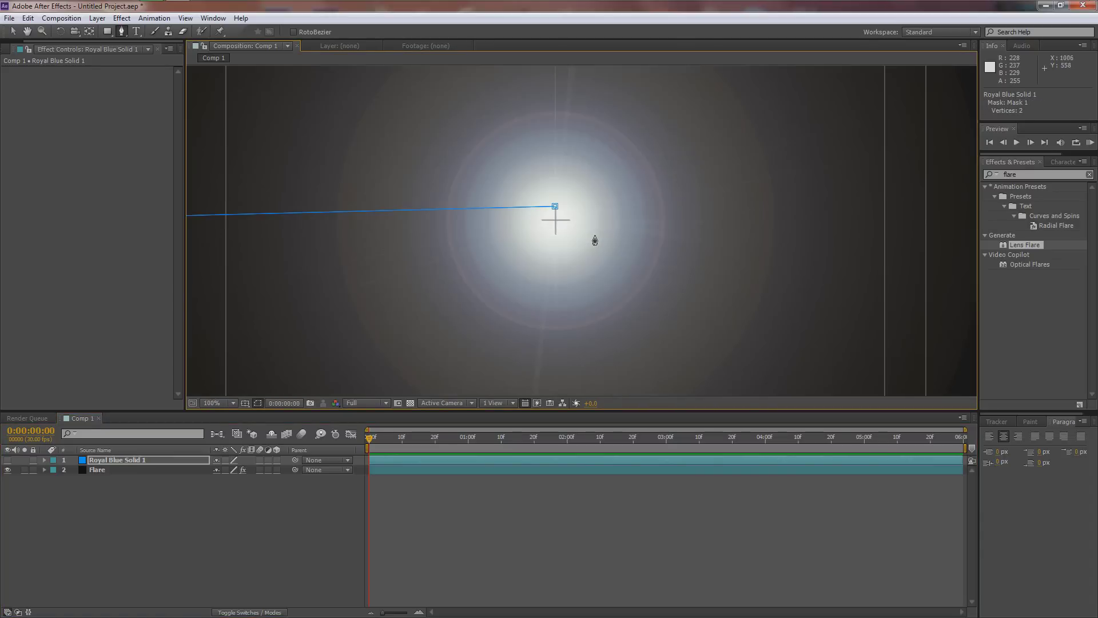
pyautogui.click(556, 235)
pyautogui.press(',')
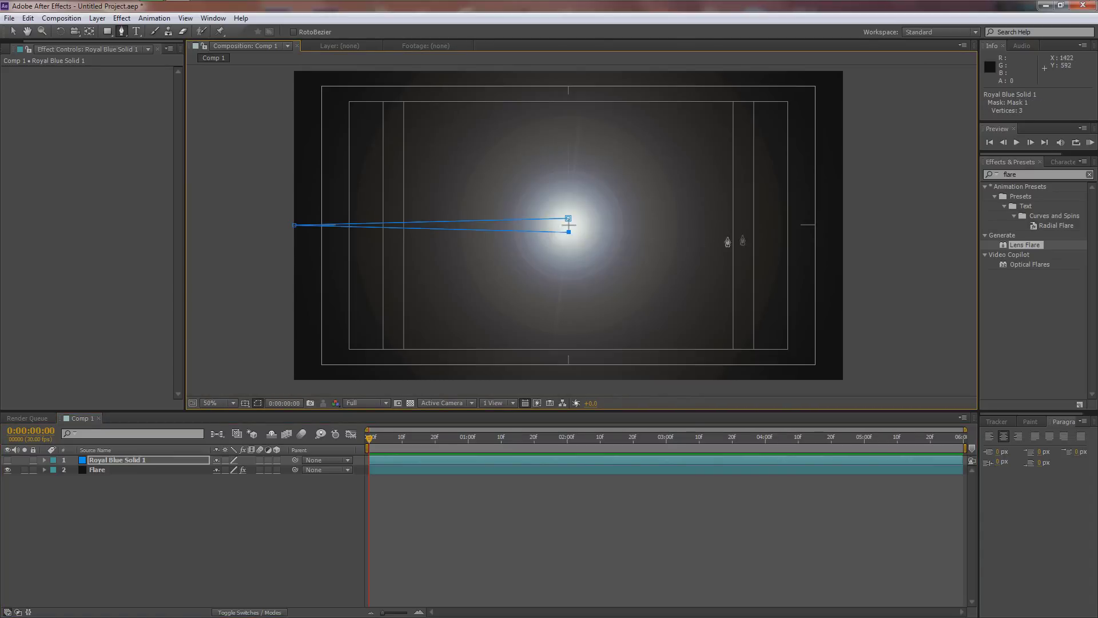
pyautogui.click(841, 225)
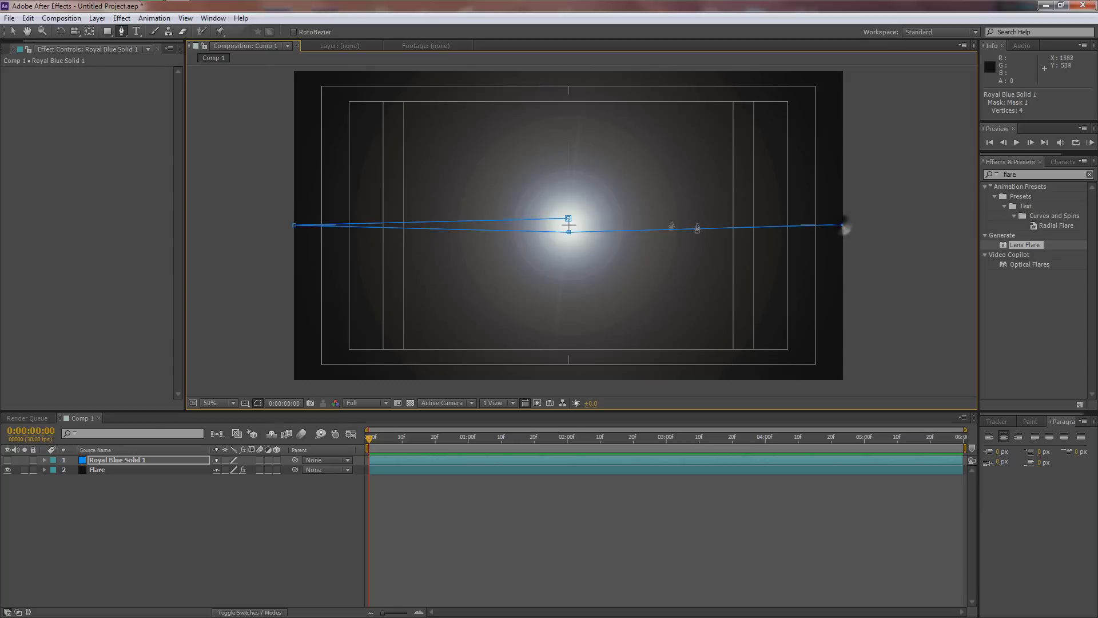
pyautogui.click(569, 218)
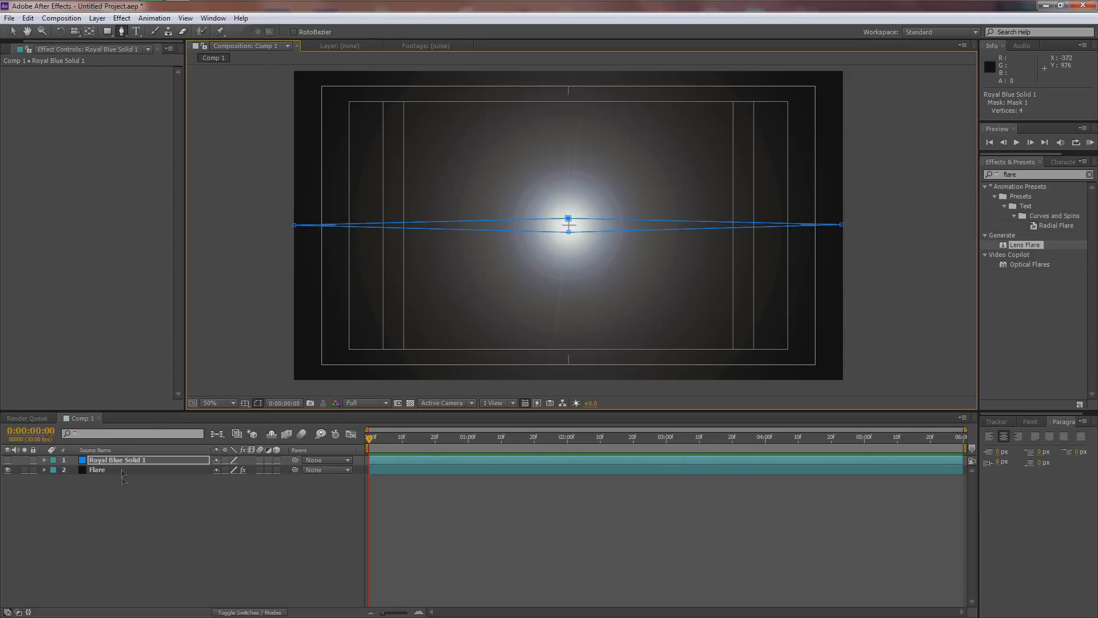
pyautogui.click(8, 459)
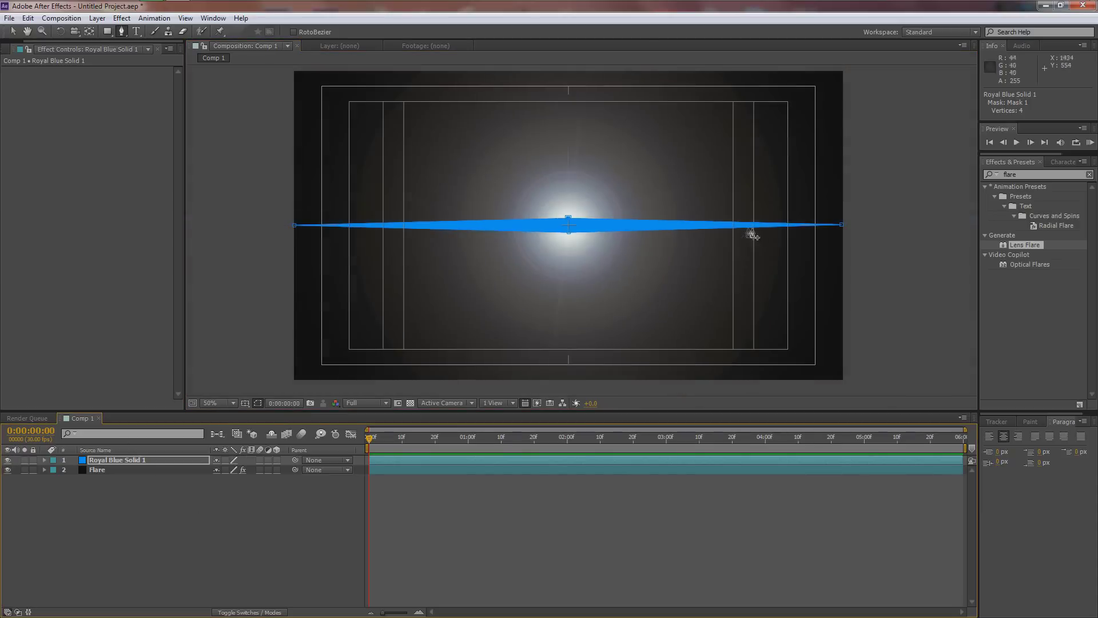
# Step: Rename the blue solid layer as Ana
pyautogui.click(119, 469)
pyautogui.click(130, 461)
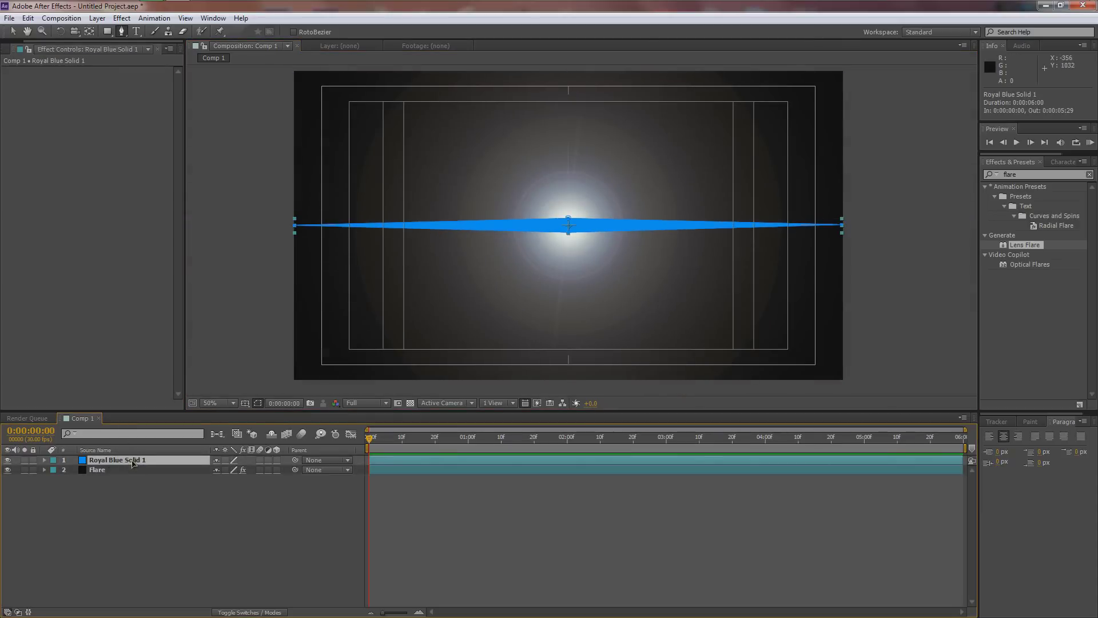
pyautogui.press('Return')
pyautogui.write('A')
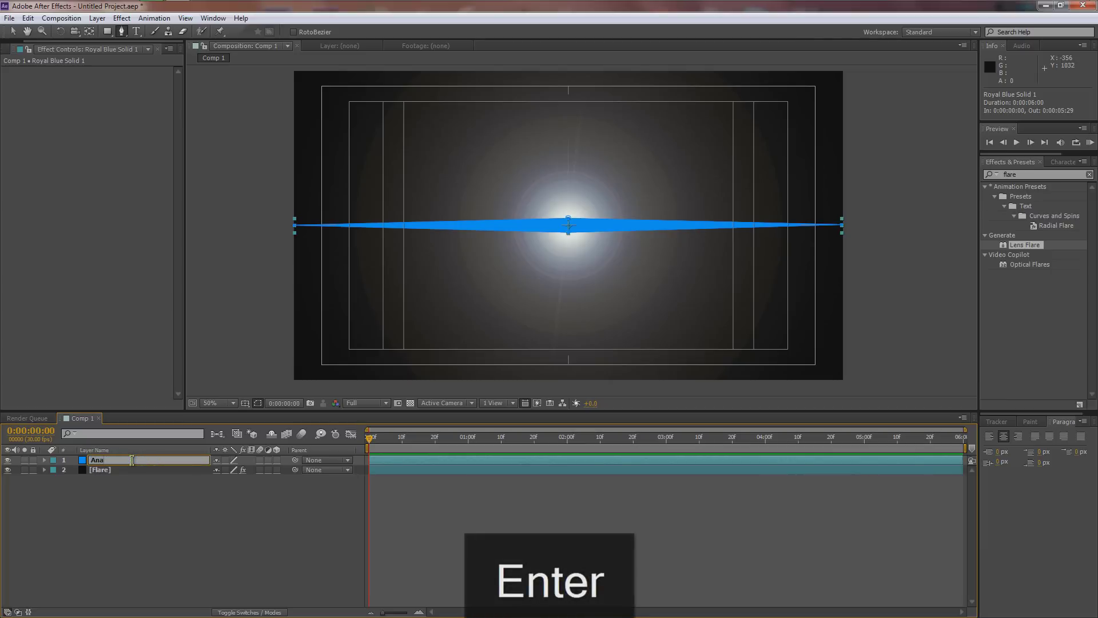
pyautogui.write('na')
pyautogui.click(113, 469)
# Step: Reveal the mask properties of the Ana layer and set Mask Feather to 48 pixels
pyautogui.click(102, 461)
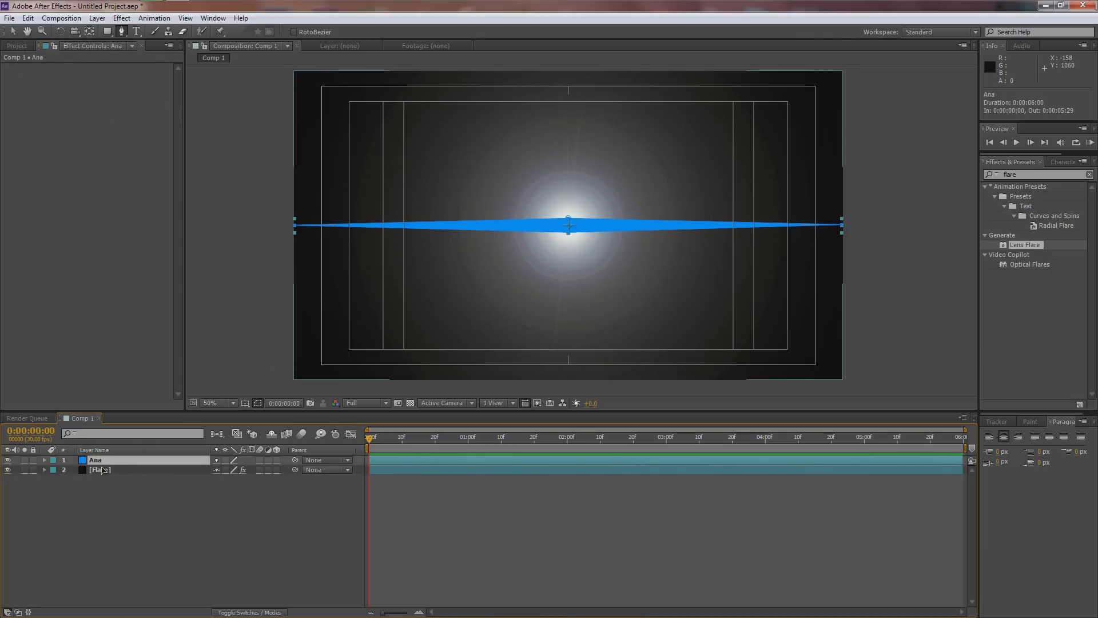
pyautogui.press('m')
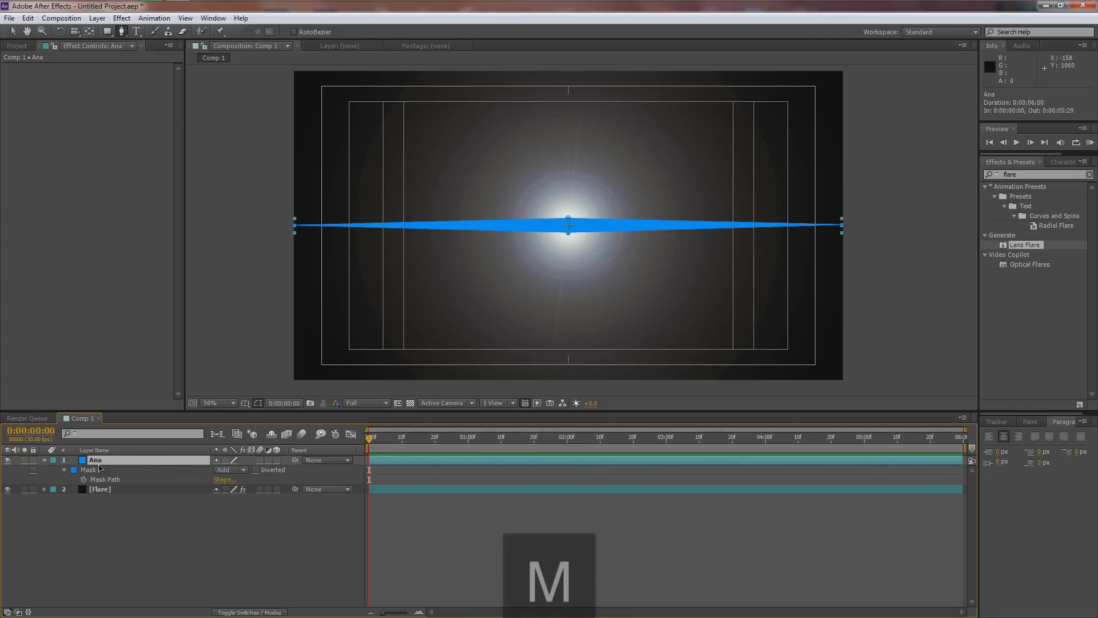
pyautogui.click(64, 470)
pyautogui.click(64, 469)
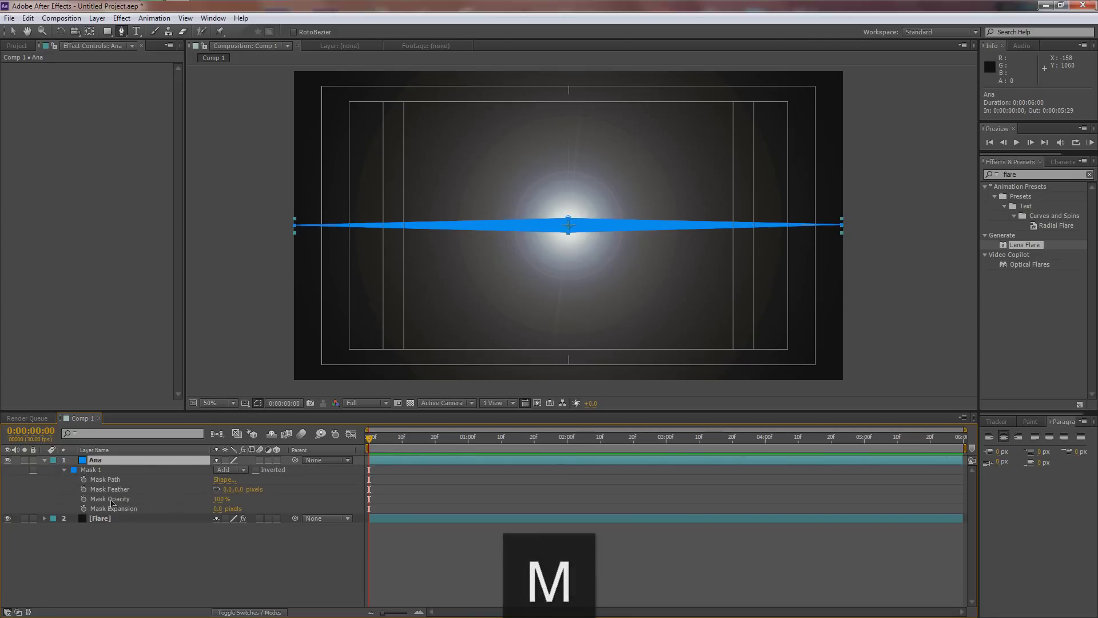
pyautogui.moveTo(228, 490); pyautogui.dragTo(252, 489)
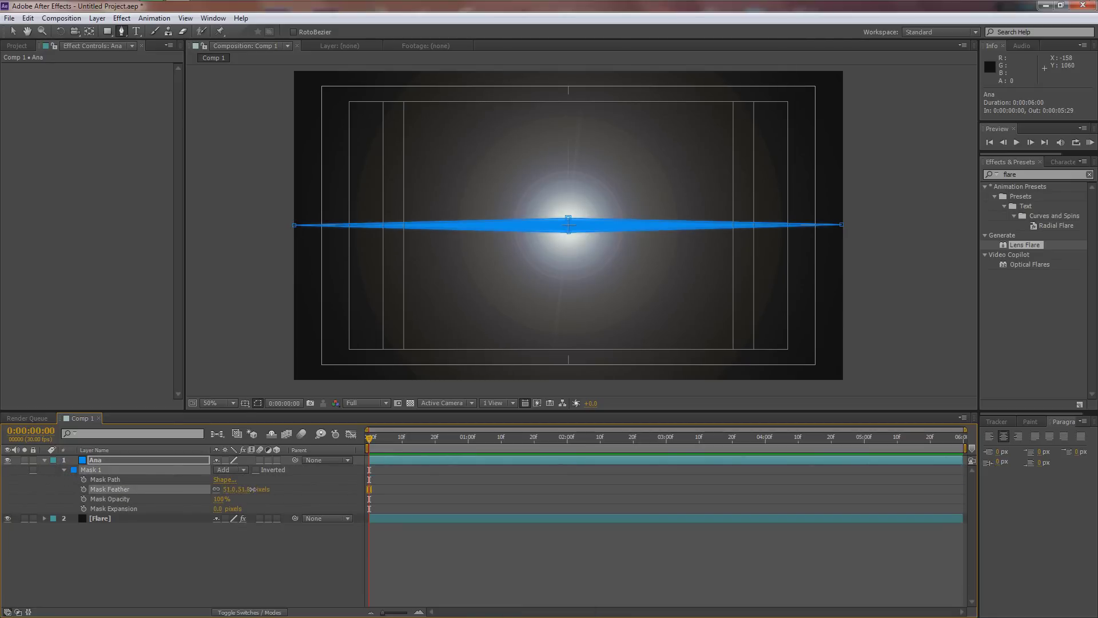
pyautogui.click(136, 573)
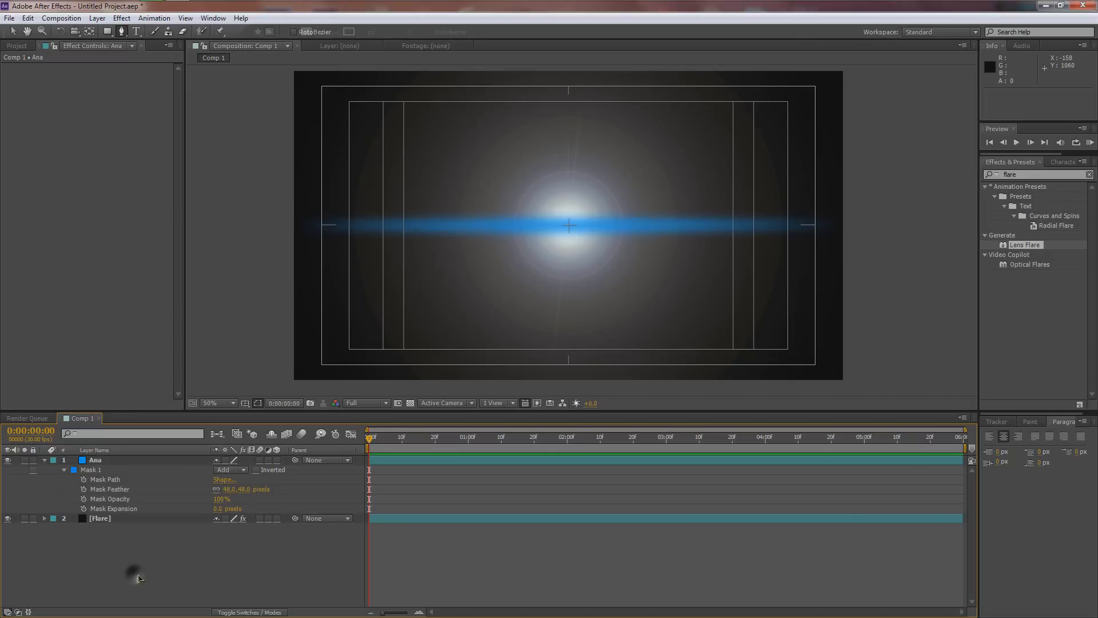
# Step: Show the blending mode controls and set the Ana layer's mode to Add
pyautogui.click(13, 32)
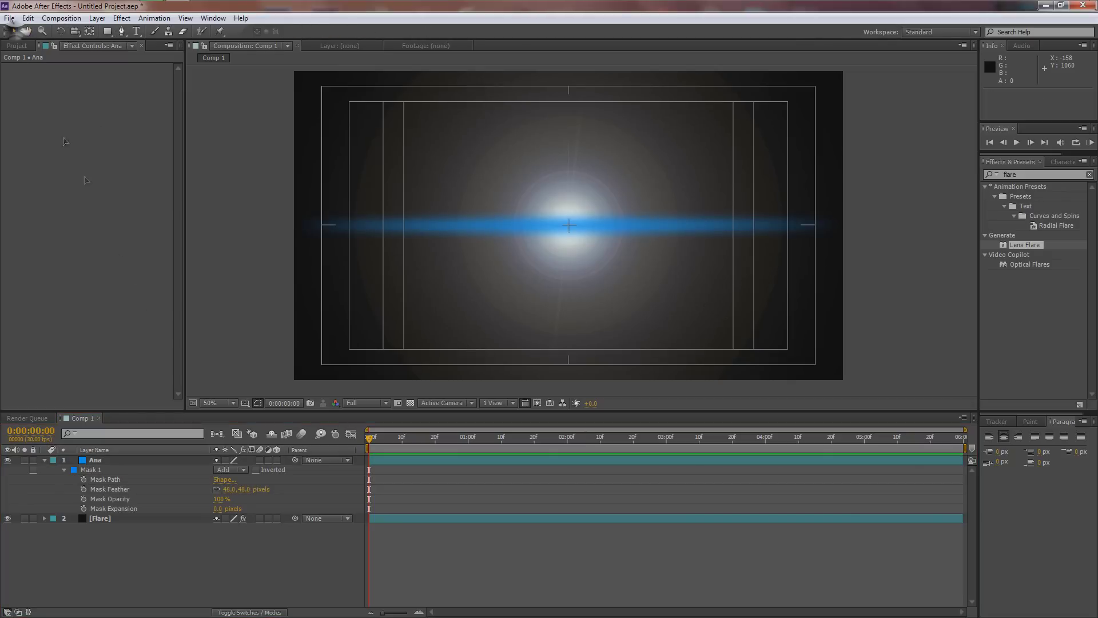
pyautogui.click(100, 461)
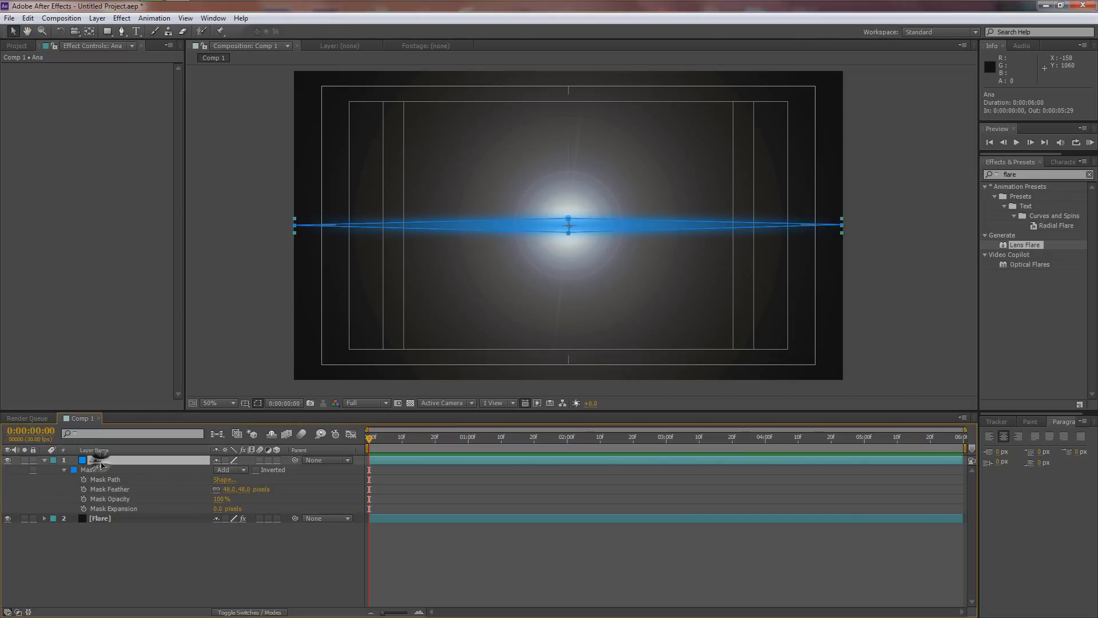
pyautogui.press('F4')
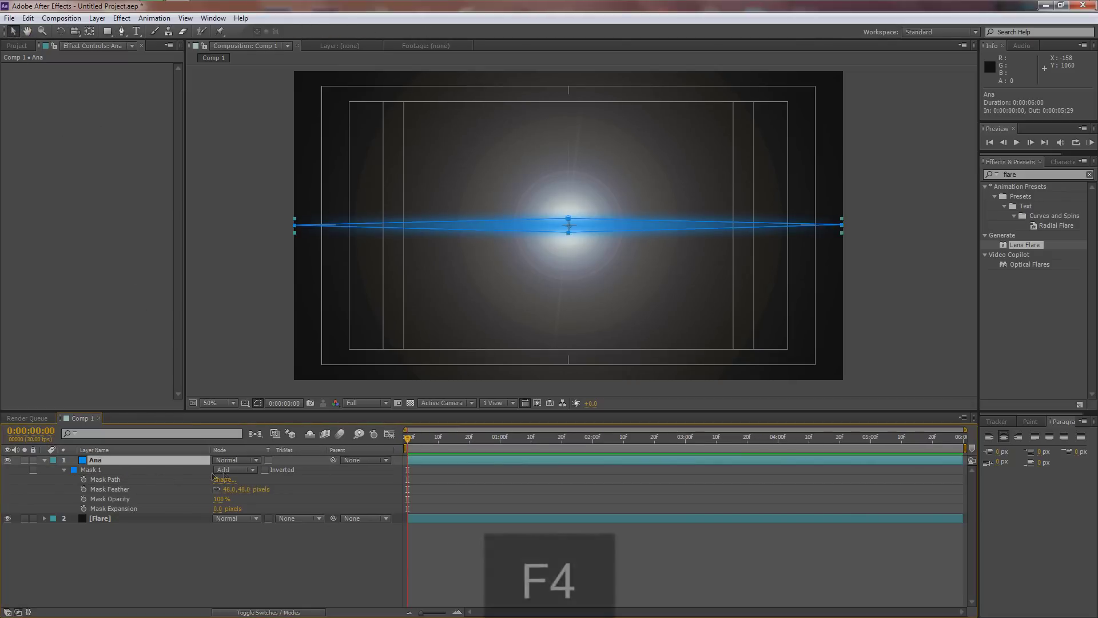
pyautogui.click(247, 461)
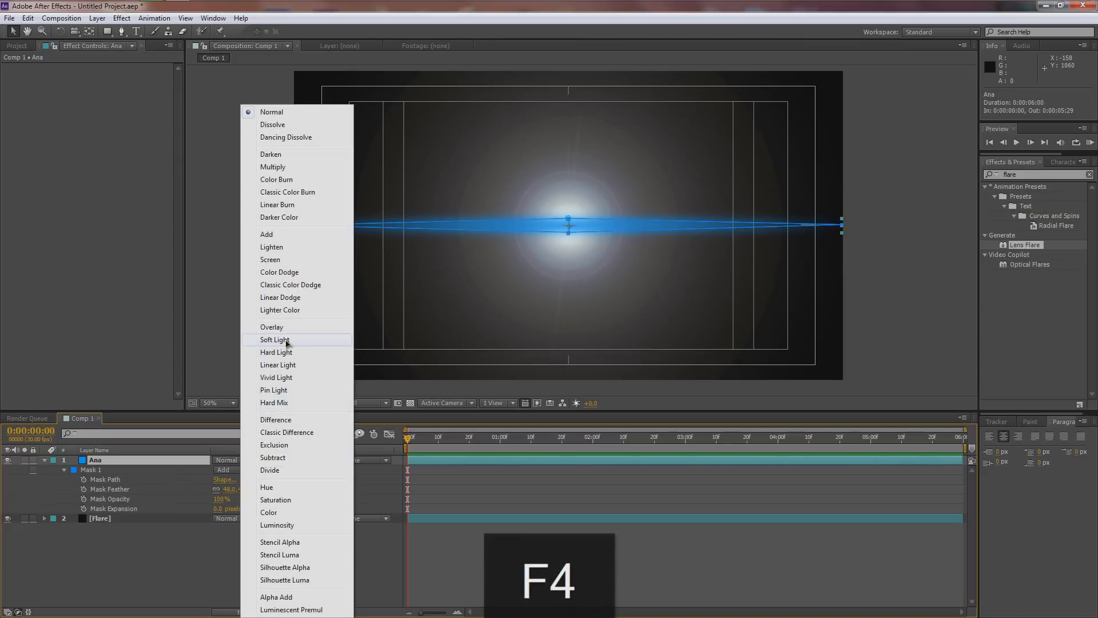
pyautogui.click(283, 234)
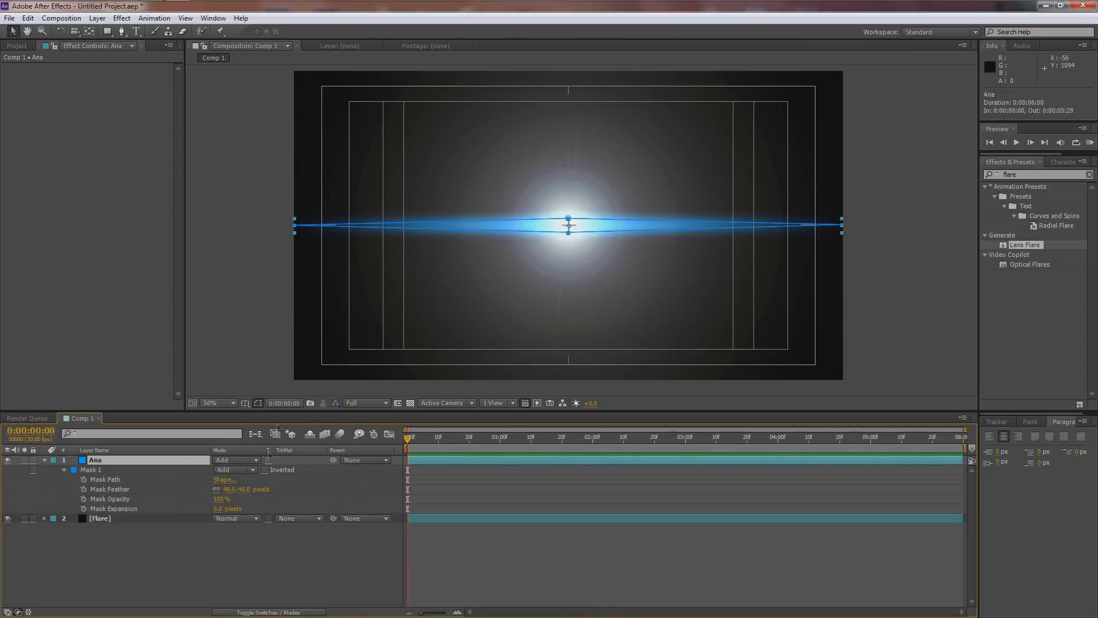
pyautogui.click(266, 535)
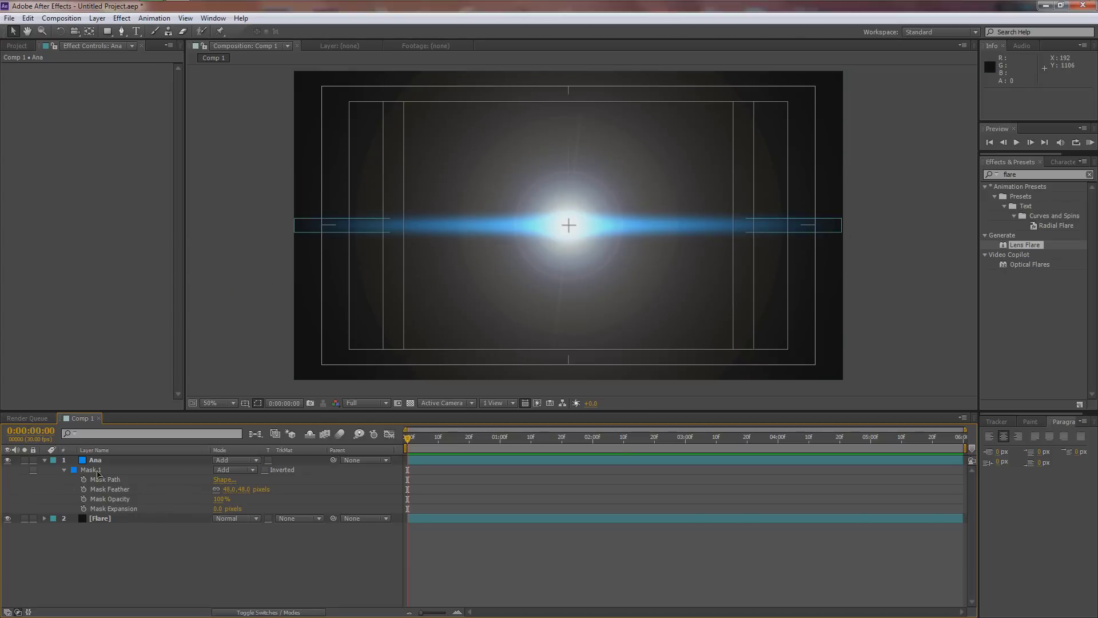
# Step: Slim the Ana layer's mask by moving its upper and lower middle points slightly closer to the flare centre
pyautogui.click(93, 469)
pyautogui.press('.')
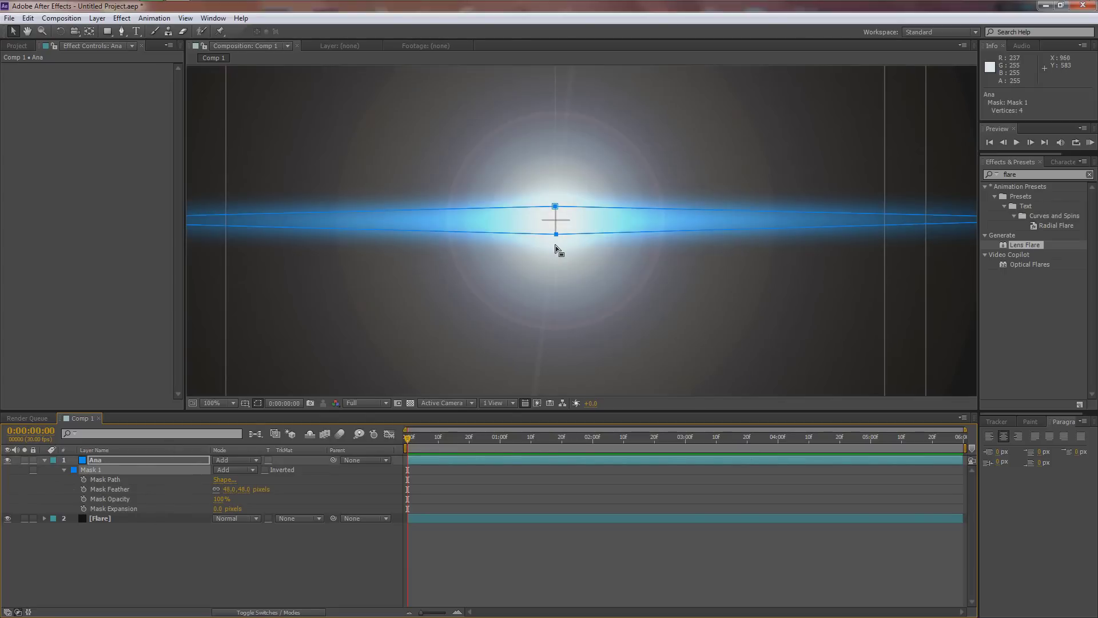
pyautogui.click(557, 236)
pyautogui.moveTo(555, 236); pyautogui.dragTo(555, 214)
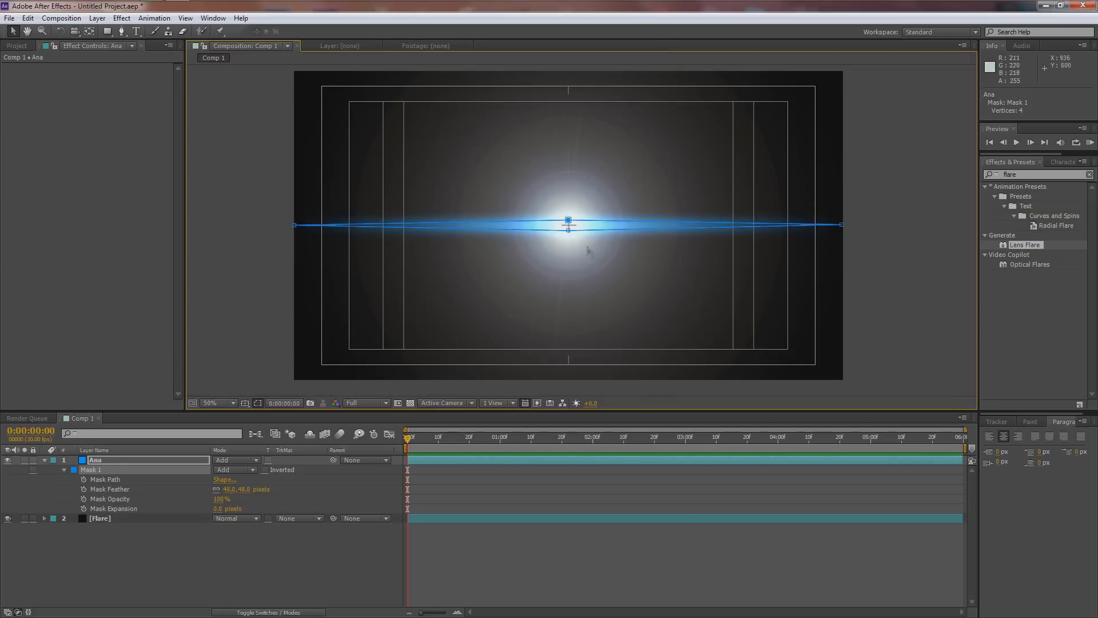
pyautogui.press(',')
pyautogui.click(900, 265)
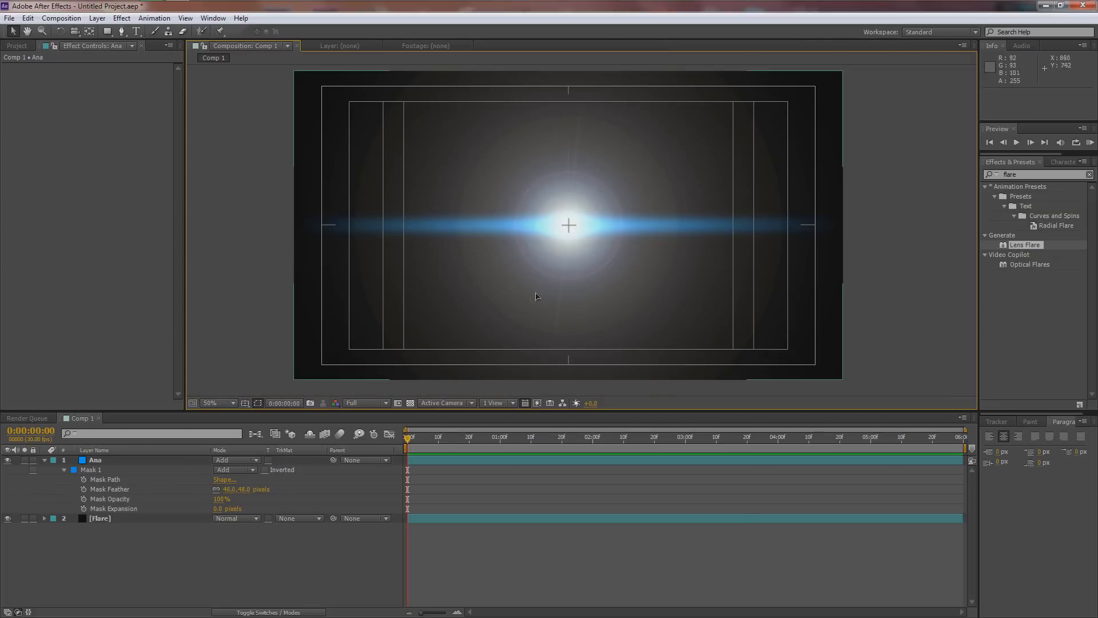
# Step: Duplicate the Ana layer and collapse the original layer's properties
pyautogui.click(131, 462)
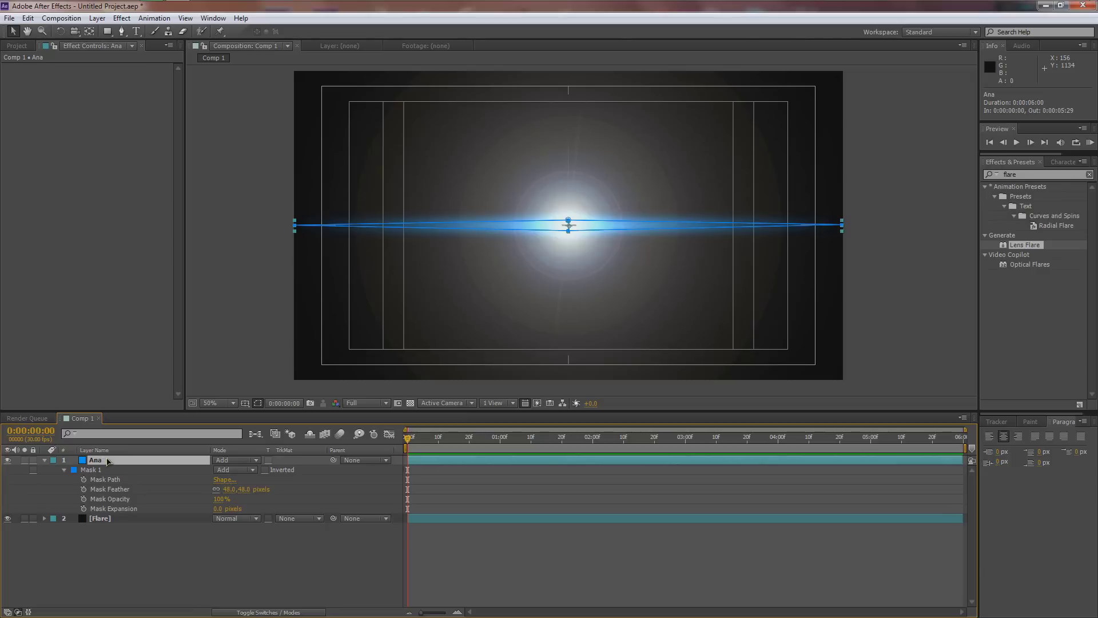
pyautogui.hotkey('ctrl', 'd')
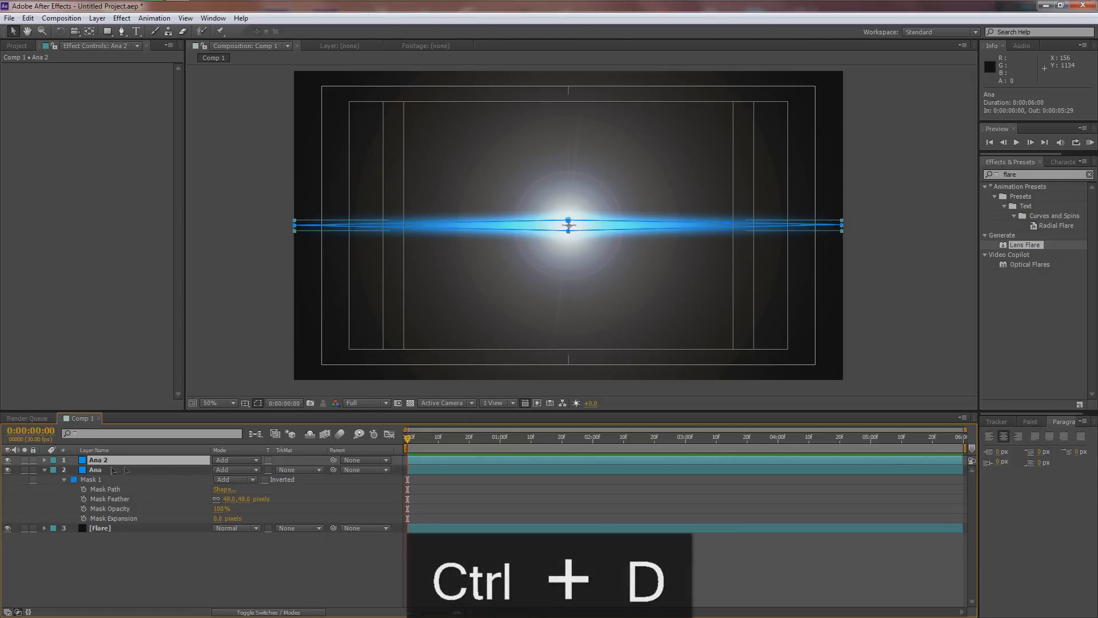
pyautogui.click(44, 470)
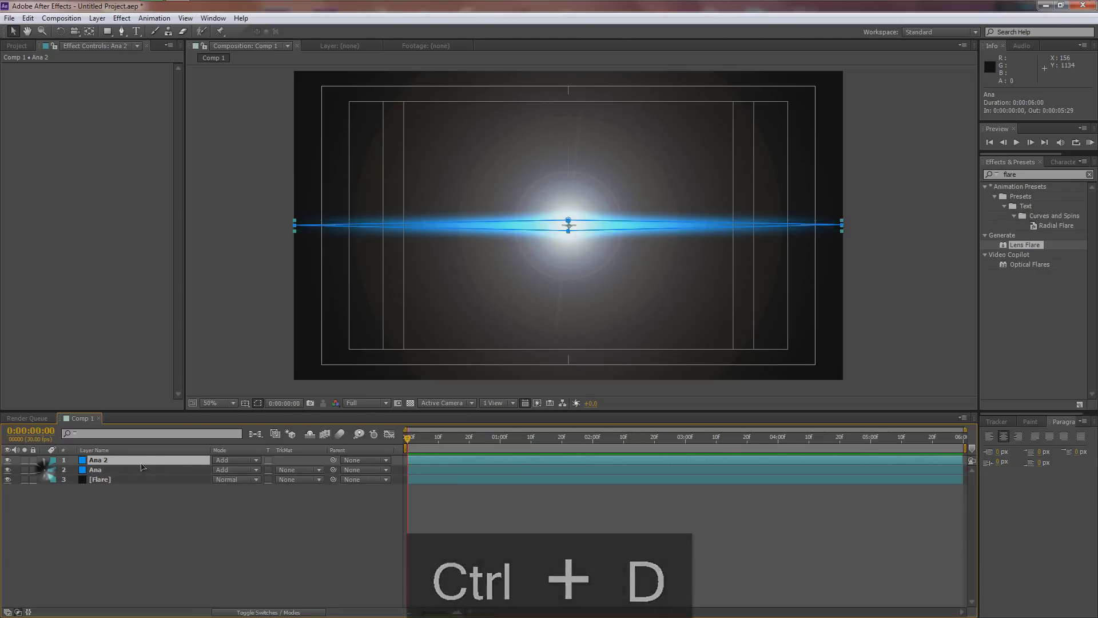
# Step: Rotate the Ana 2 layer to about 116° and scale it down to 33%
pyautogui.press('r')
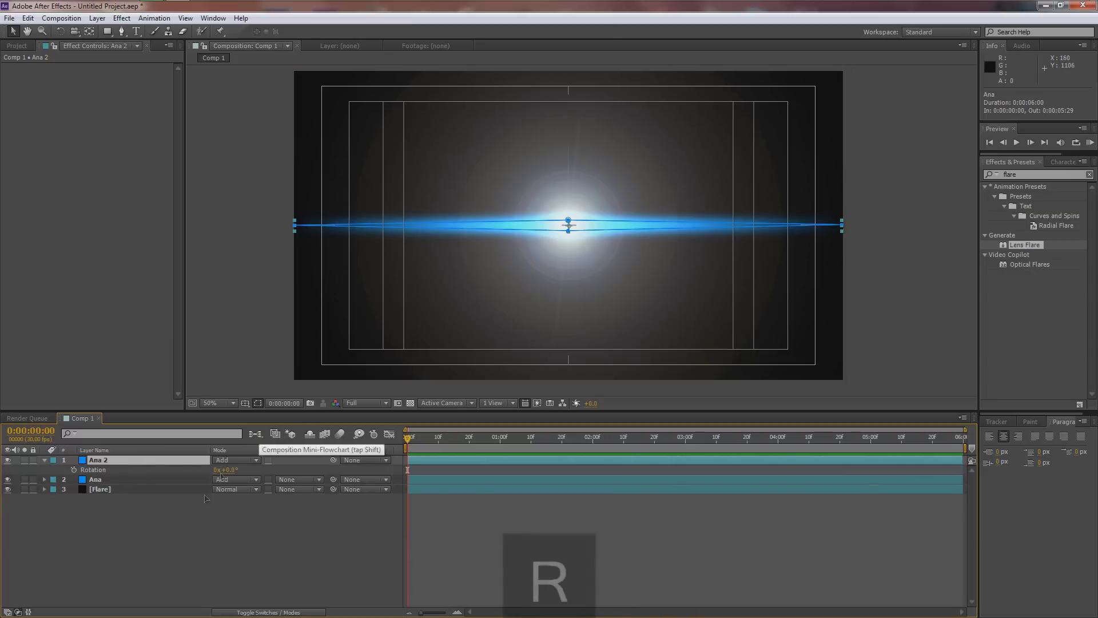
pyautogui.moveTo(222, 470)
pyautogui.mouseDown()
pyautogui.moveTo(260, 472)
pyautogui.moveTo(236, 473)
pyautogui.mouseUp()
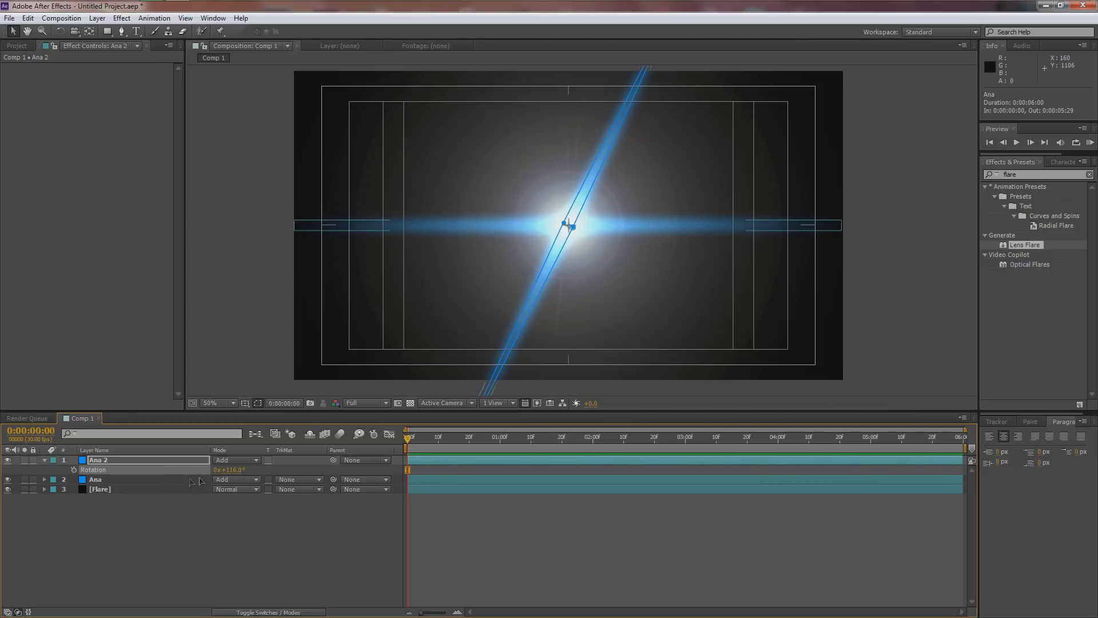
pyautogui.press('s')
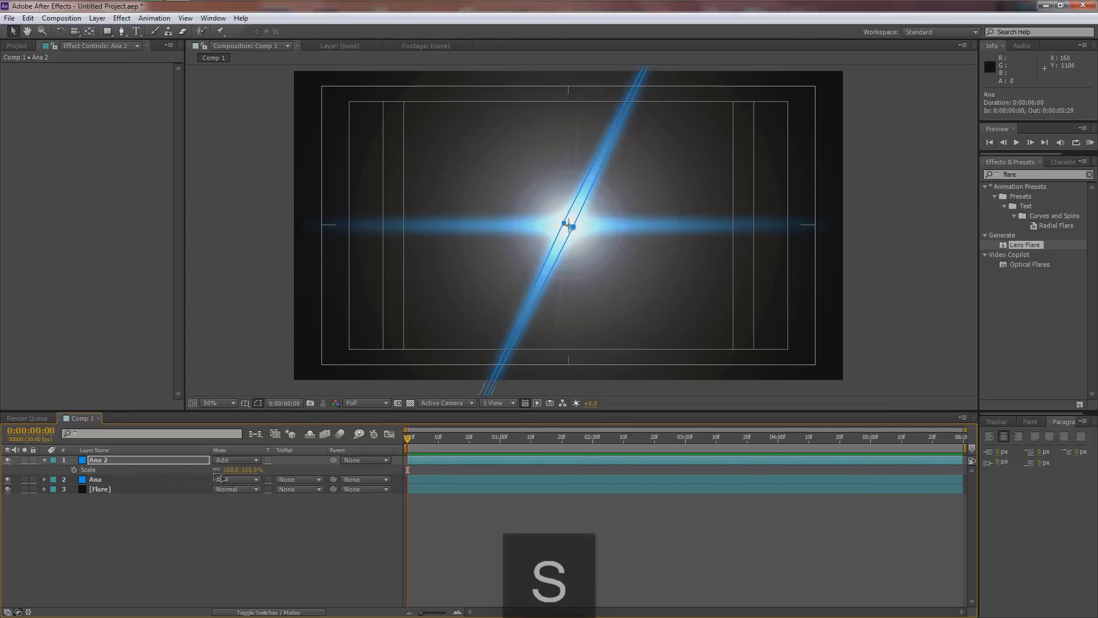
pyautogui.moveTo(229, 471); pyautogui.dragTo(227, 472)
pyautogui.click(137, 518)
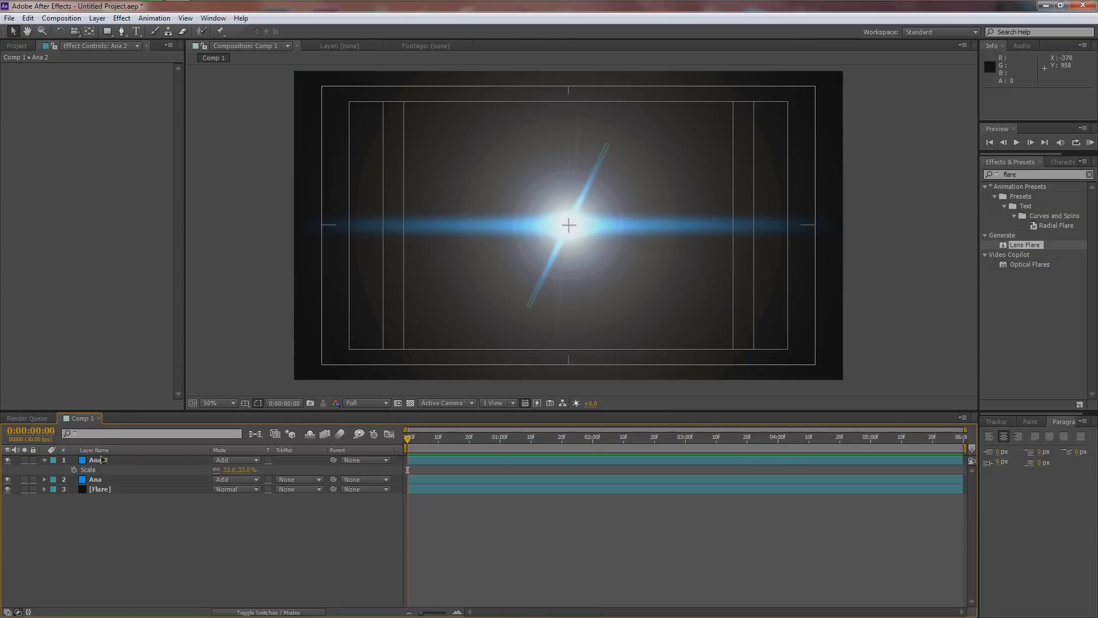
# Step: Reveal the Ana 2 layer's opacity and set it to 70%
pyautogui.click(102, 459)
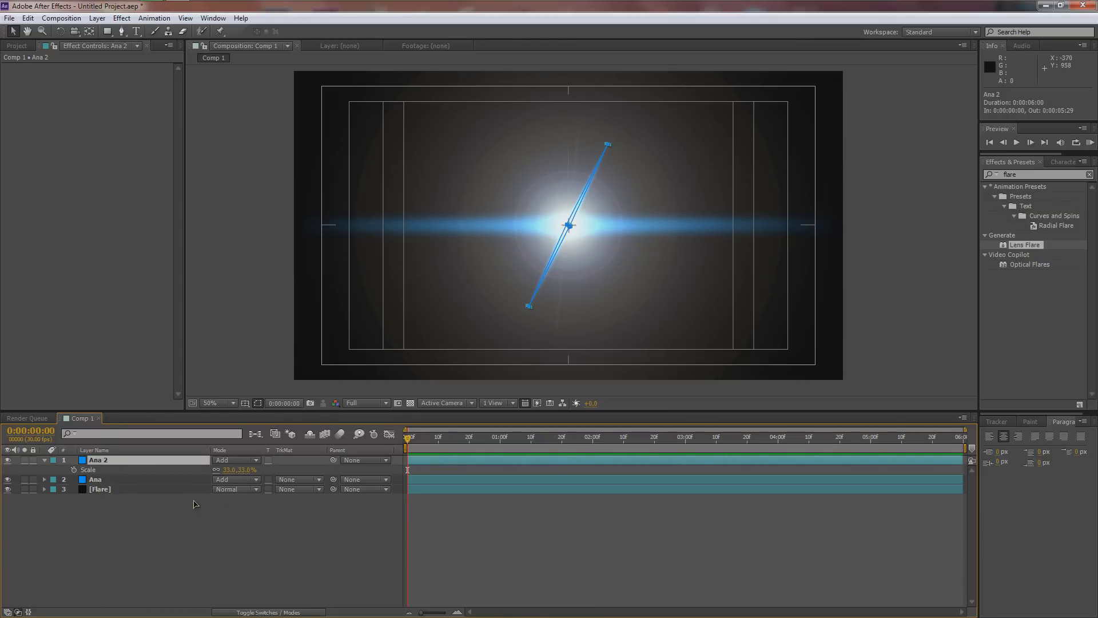
pyautogui.press('t')
pyautogui.click(222, 470)
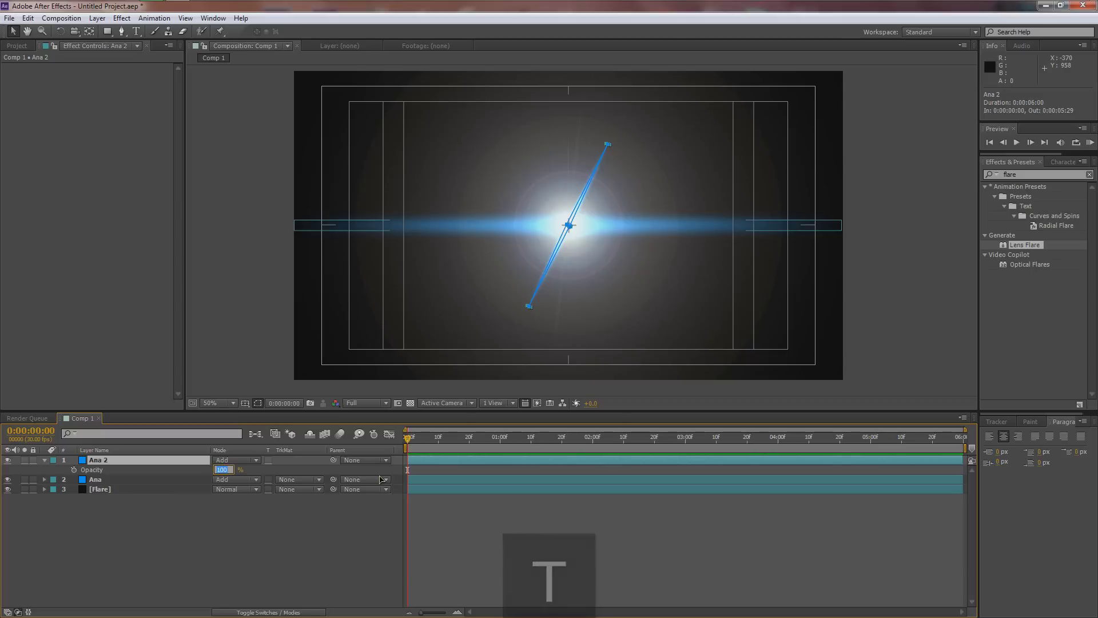
pyautogui.write('70')
pyautogui.press('Return')
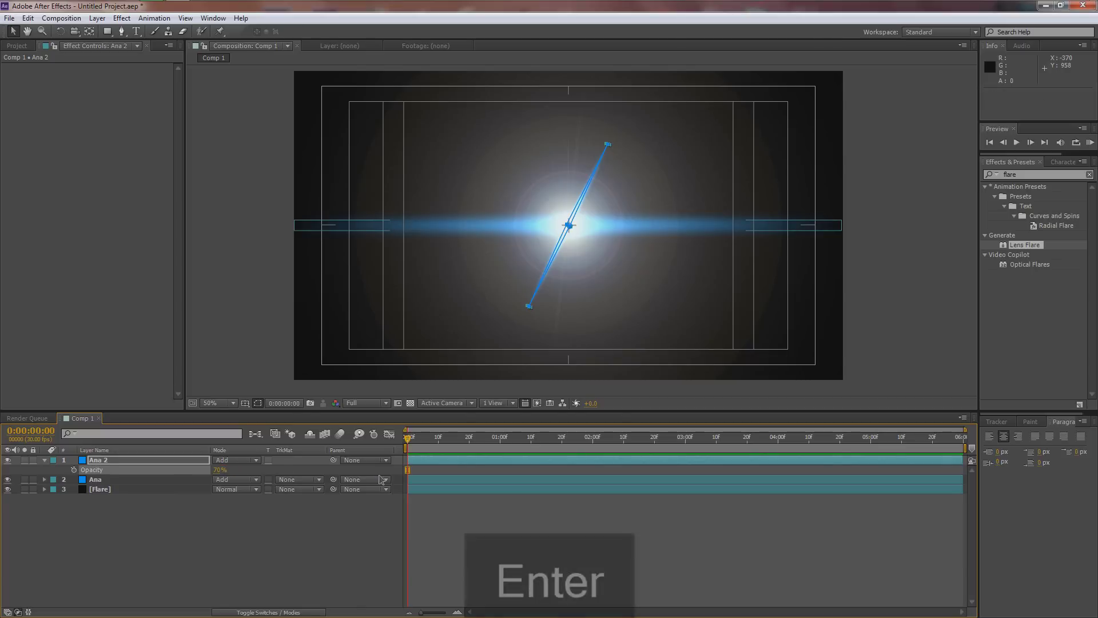
# Step: Reveal the original Ana layer's opacity and try a value of 30%
pyautogui.click(122, 481)
pyautogui.press('t')
pyautogui.click(220, 489)
pyautogui.write('30')
pyautogui.press('Return')
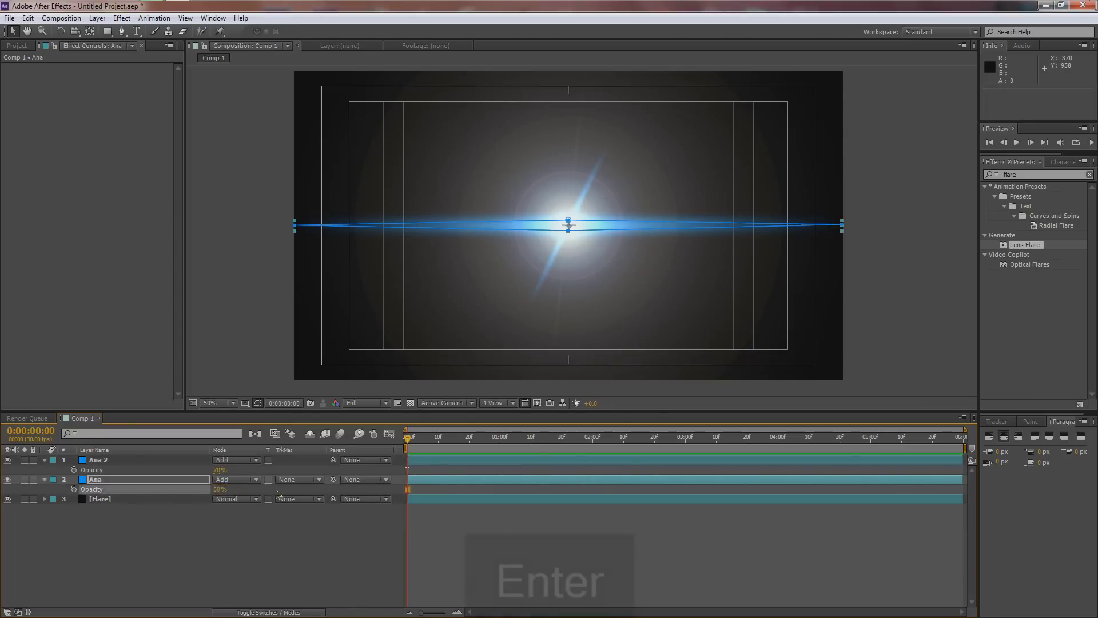
pyautogui.click(303, 533)
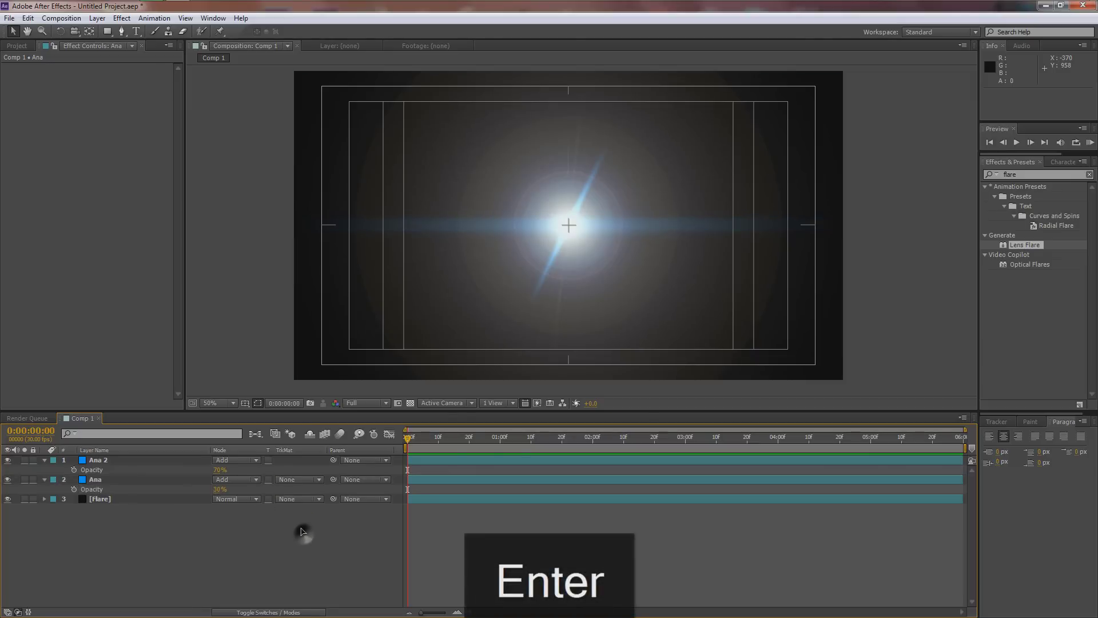
# Step: Raise the original Ana layer's opacity to 60%
pyautogui.click(220, 489)
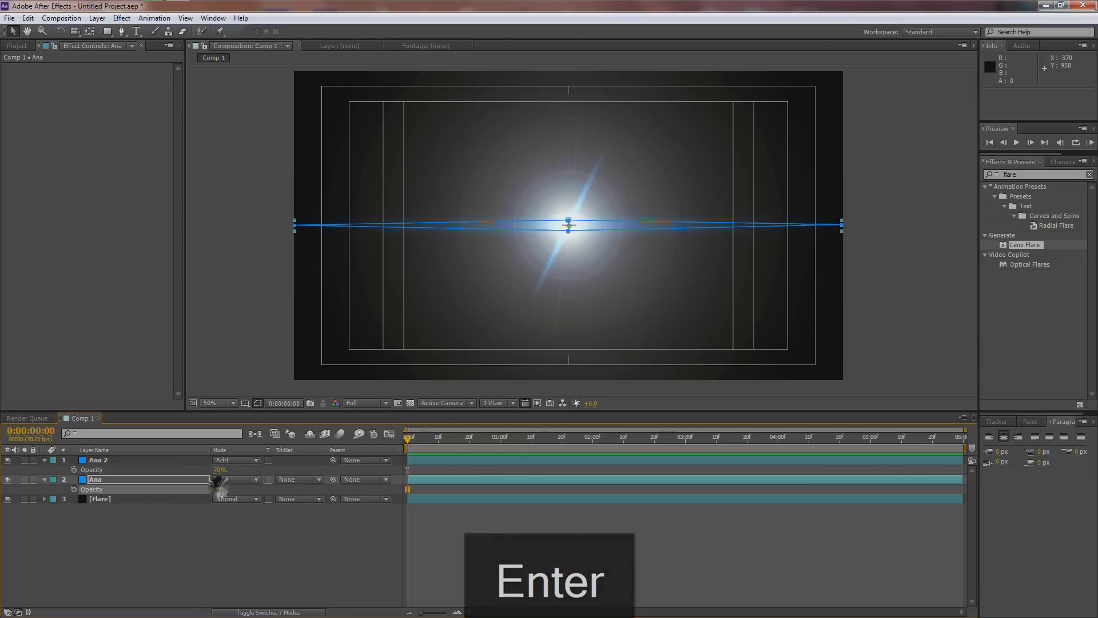
pyautogui.moveTo(221, 490); pyautogui.dragTo(238, 489)
pyautogui.click(216, 534)
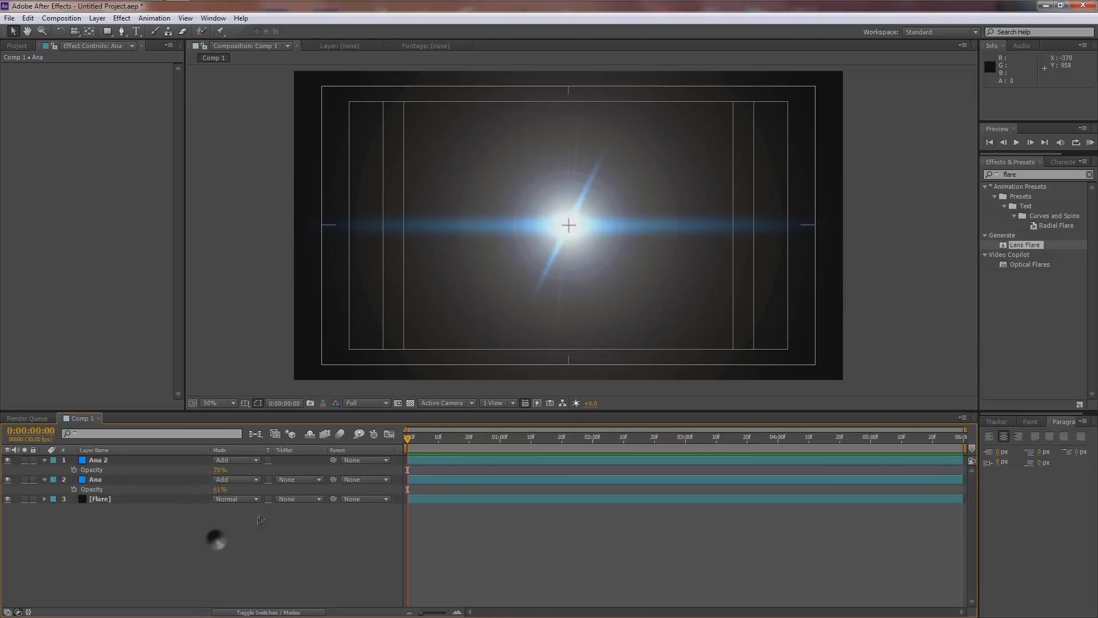
pyautogui.click(220, 489)
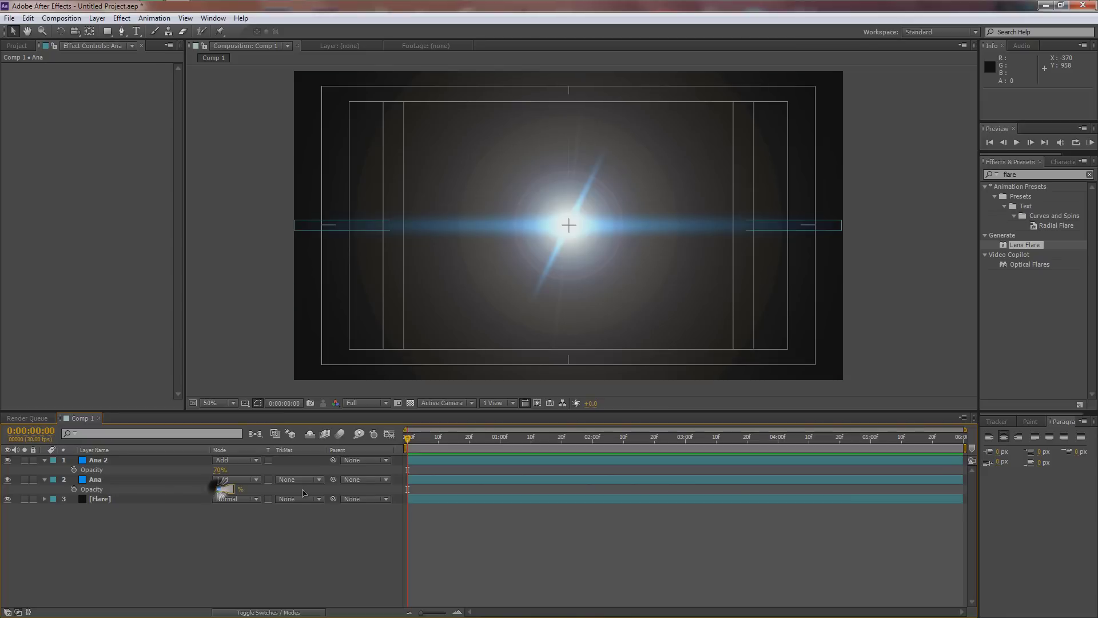
pyautogui.write('60')
pyautogui.press('Return')
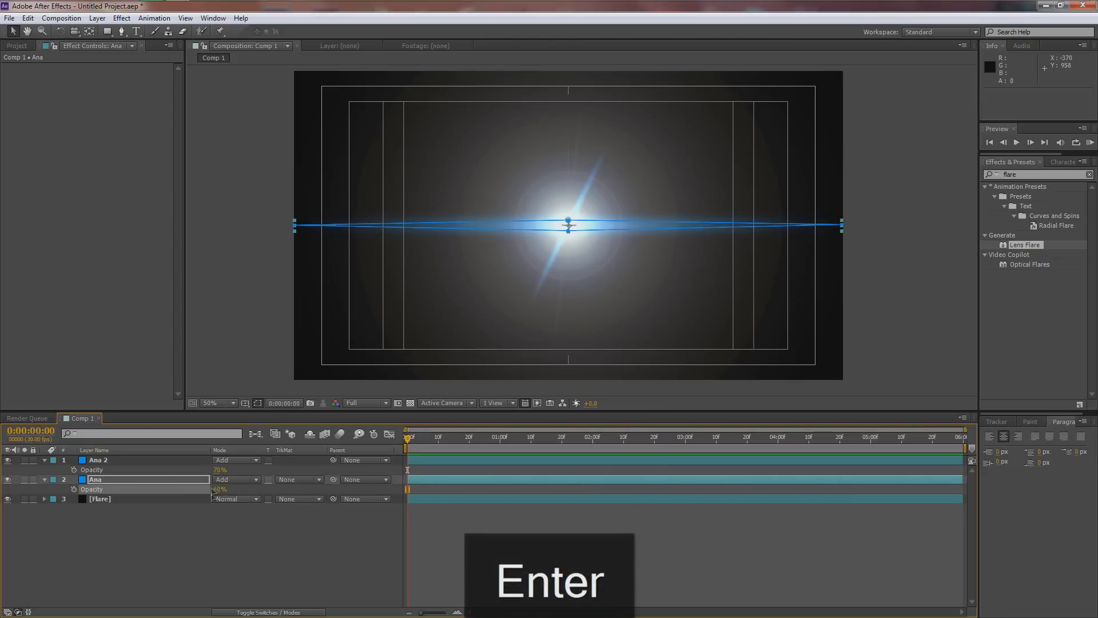
# Step: With no layer selected, draw a white five-pointed star shape centred on the flare, with an outer radius of about 186 px
pyautogui.moveTo(106, 482); pyautogui.dragTo(103, 461)
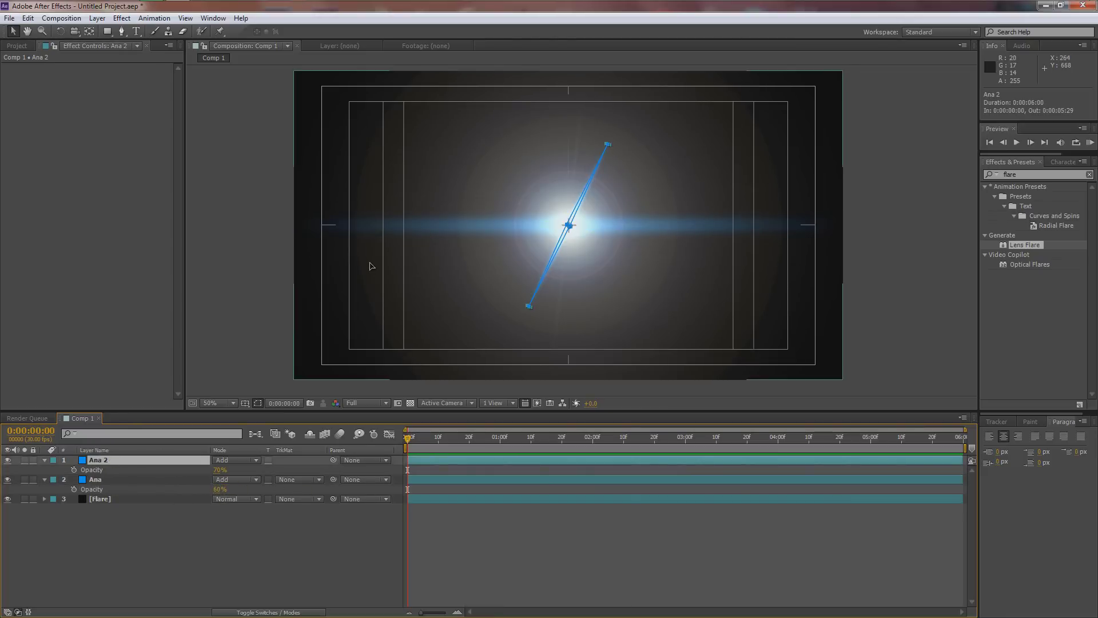
pyautogui.press('.')
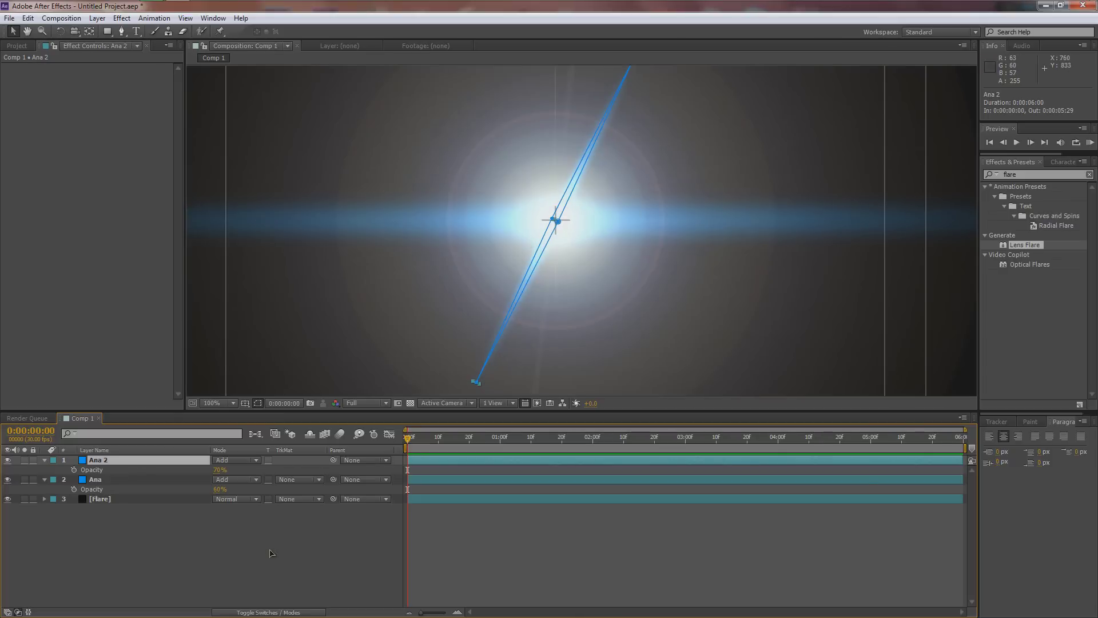
pyautogui.click(268, 549)
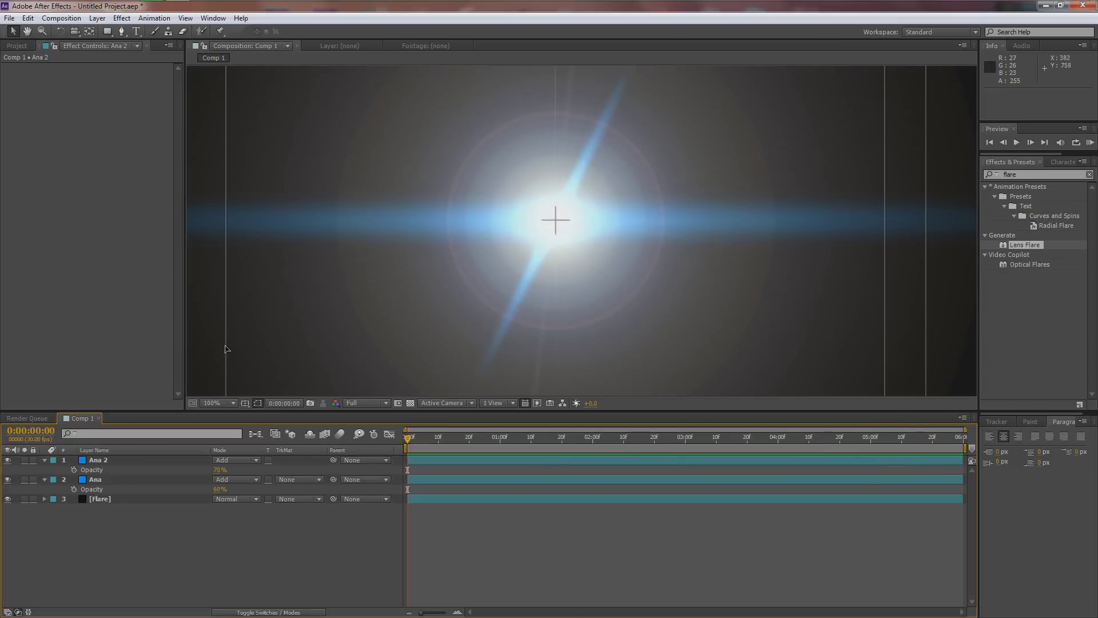
pyautogui.press('q')
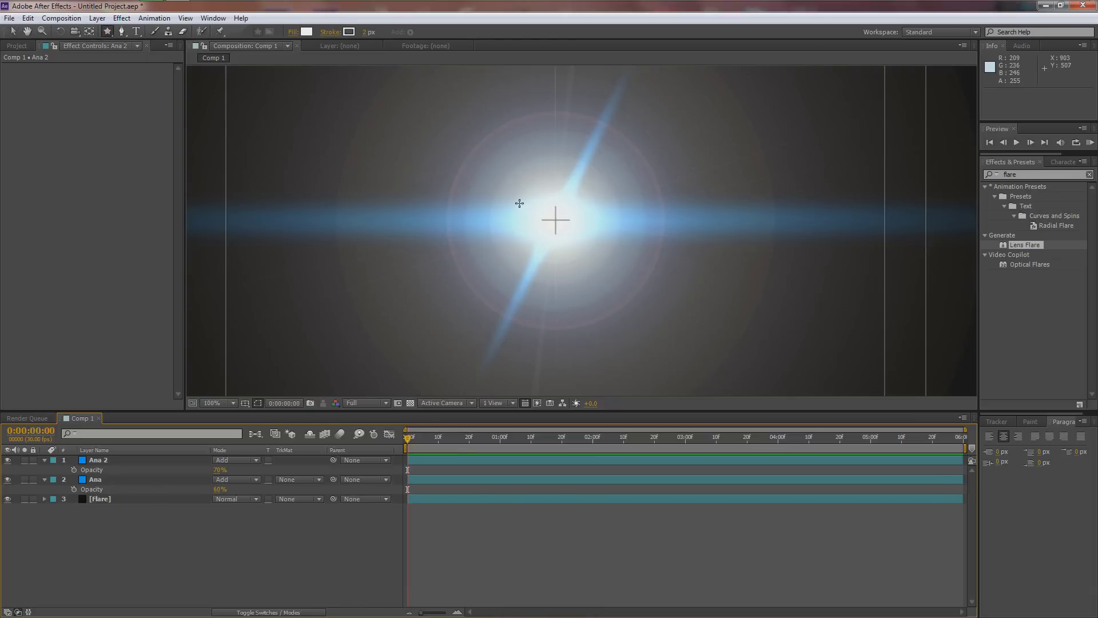
pyautogui.press(',')
pyautogui.press(',')
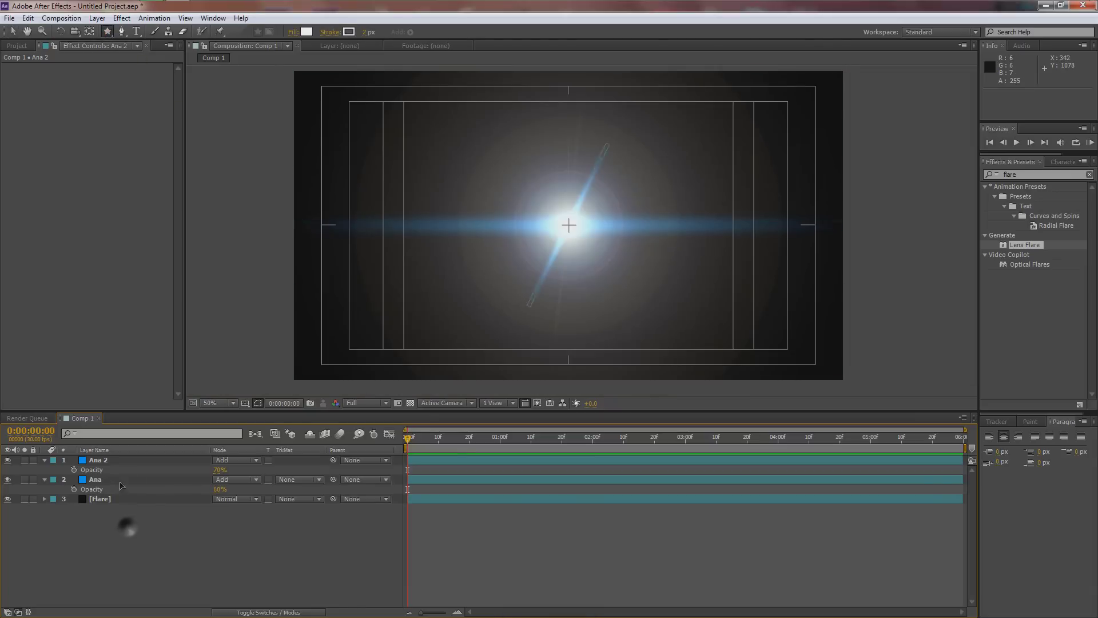
pyautogui.press('.')
pyautogui.press('.')
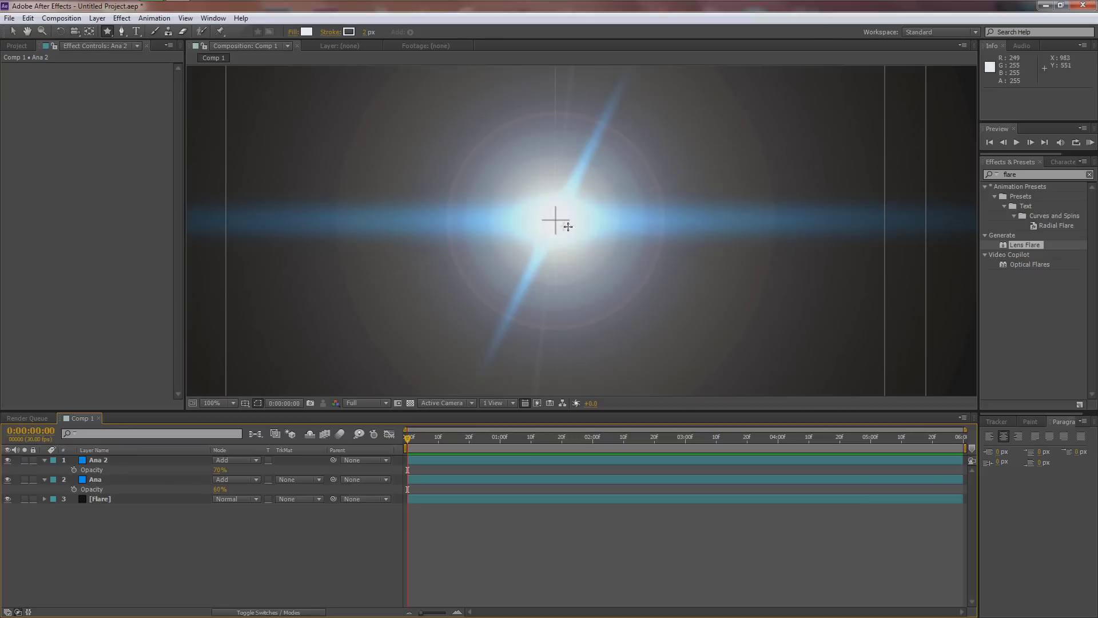
pyautogui.moveTo(552, 214); pyautogui.dragTo(615, 307)
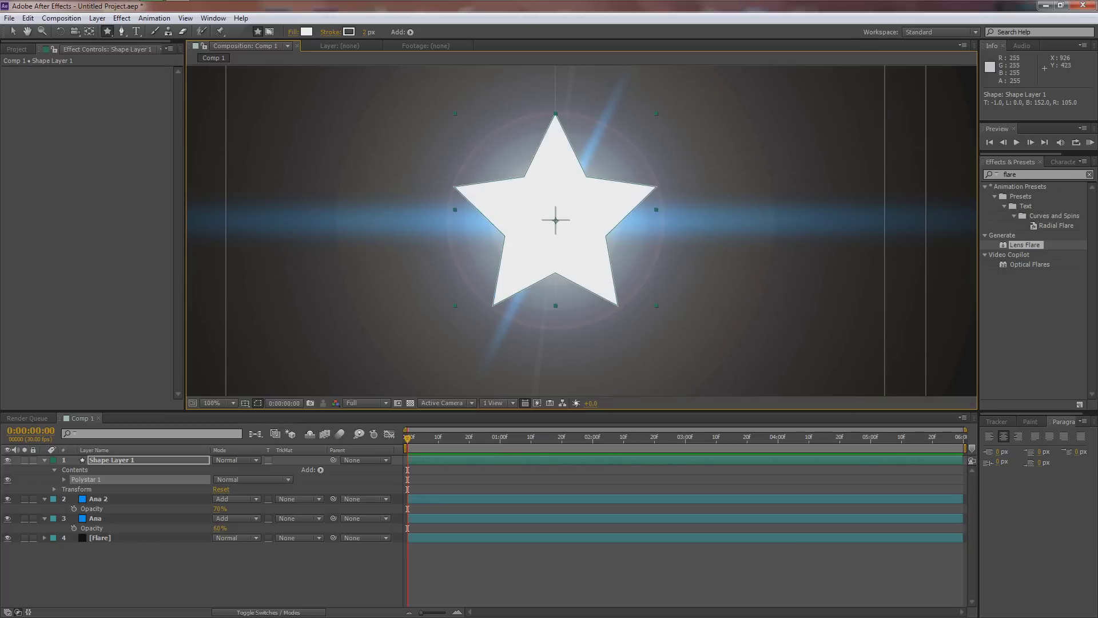
pyautogui.press(',')
pyautogui.press(',')
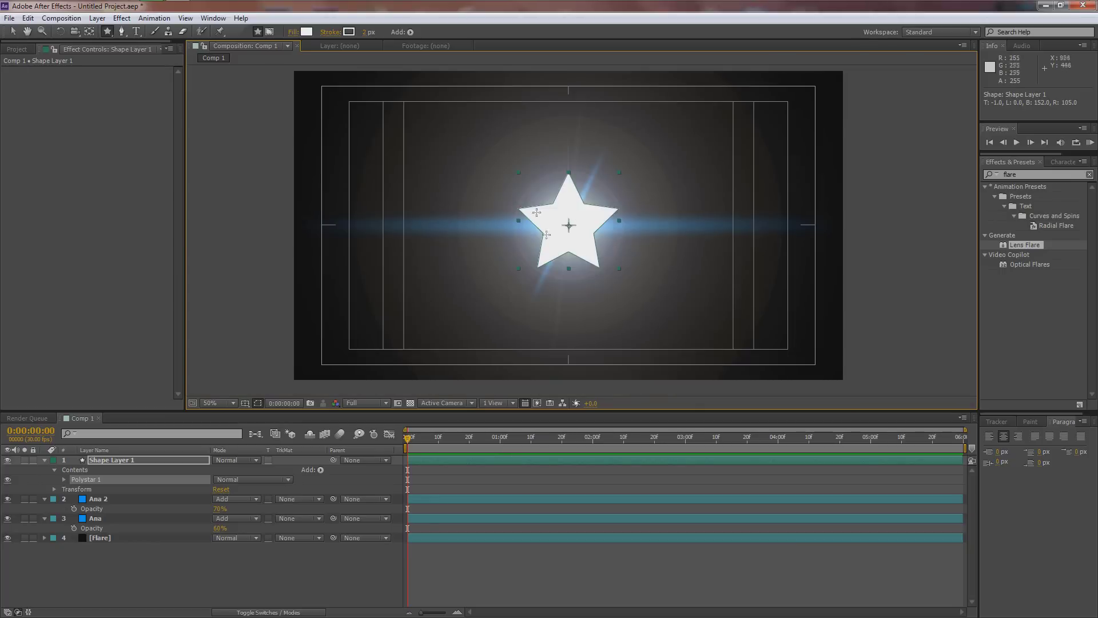
pyautogui.press('v')
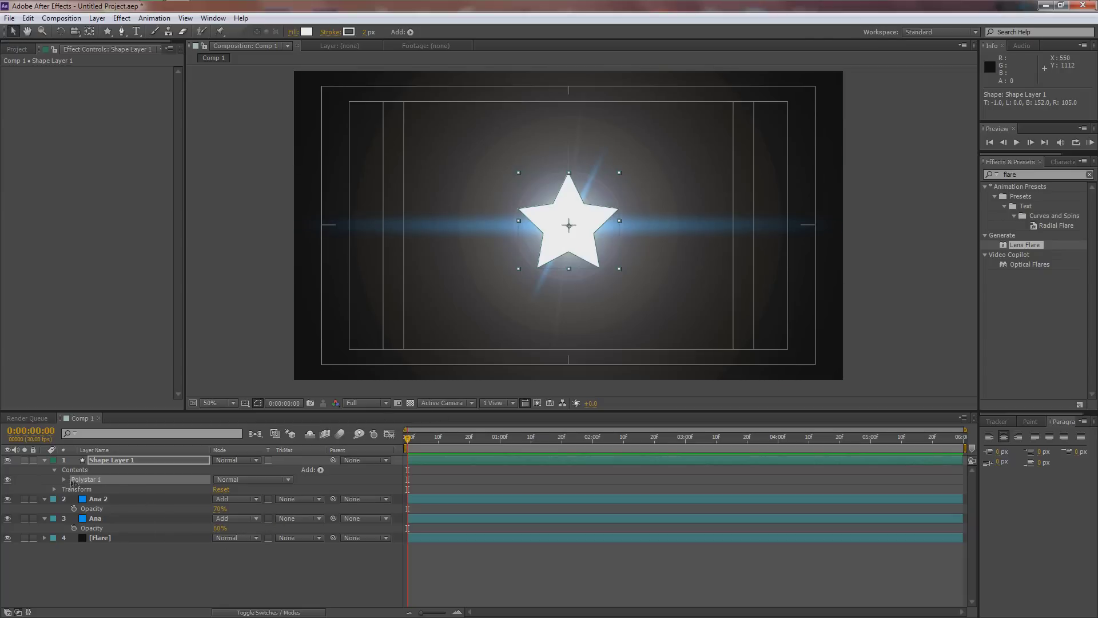
# Step: Expand the star's Polystar Path and set Points to 75 and Inner Radius to 0
pyautogui.click(64, 480)
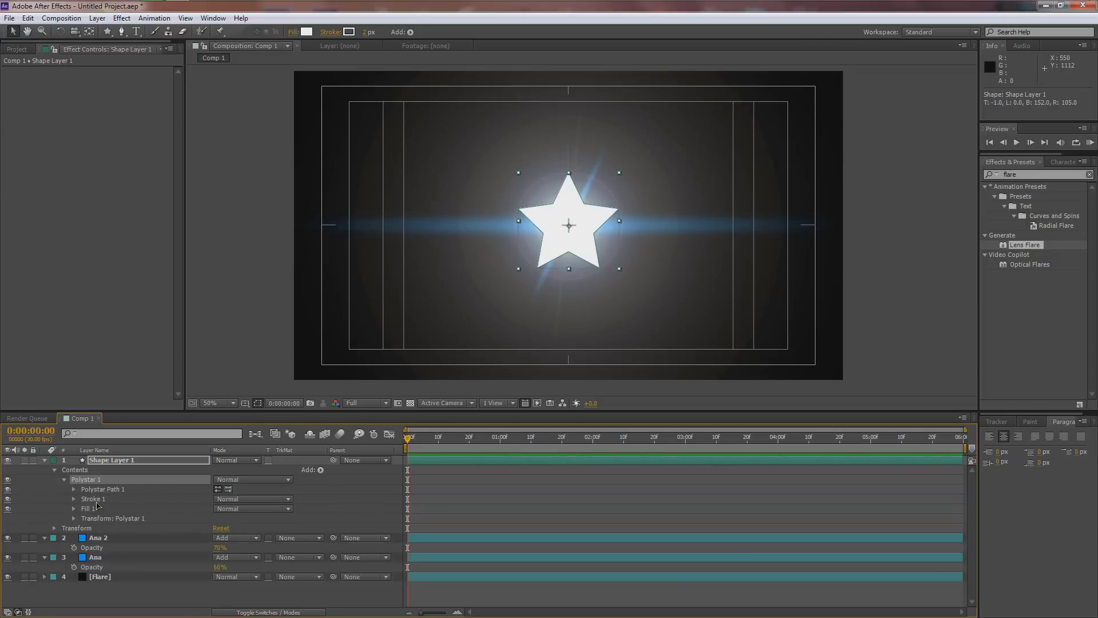
pyautogui.click(73, 490)
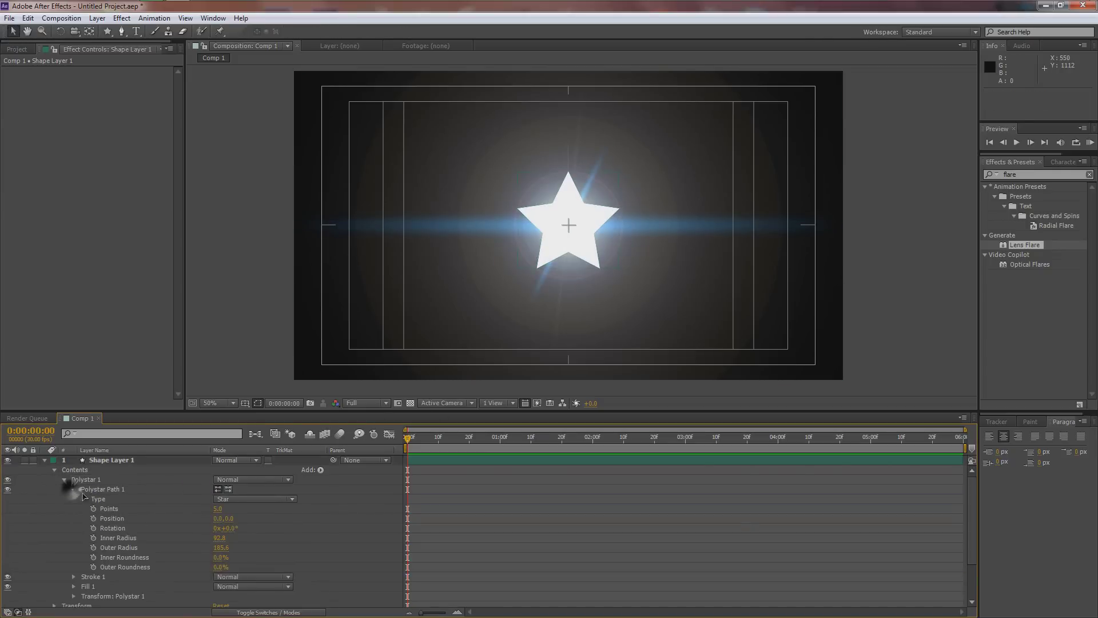
pyautogui.moveTo(218, 508); pyautogui.dragTo(225, 513)
pyautogui.click(218, 511)
pyautogui.write('75')
pyautogui.press('Return')
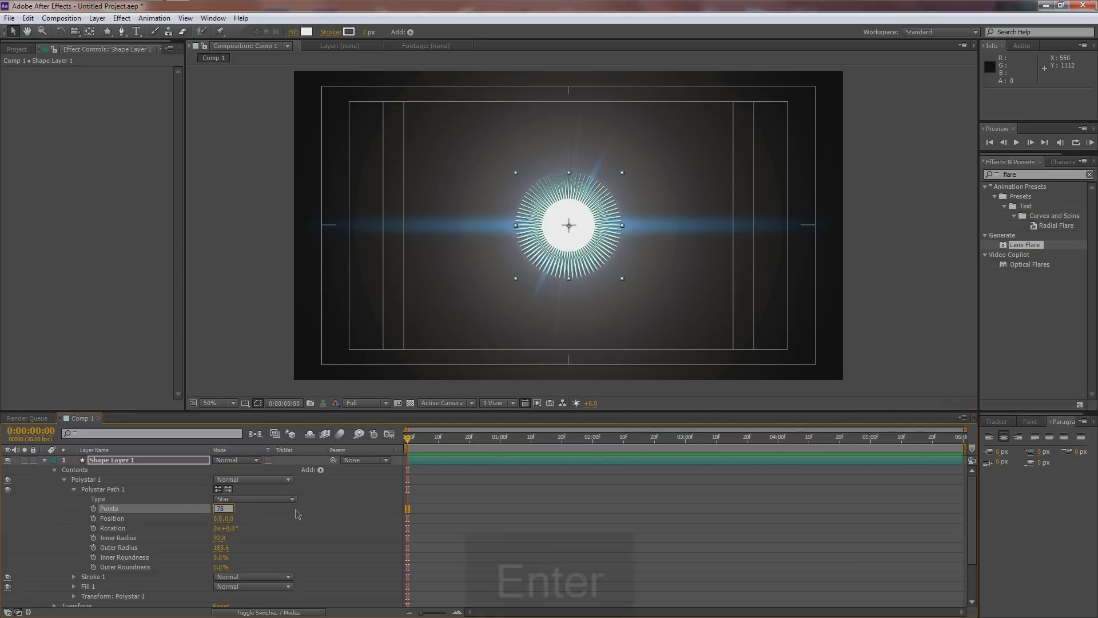
pyautogui.moveTo(219, 539); pyautogui.dragTo(179, 543)
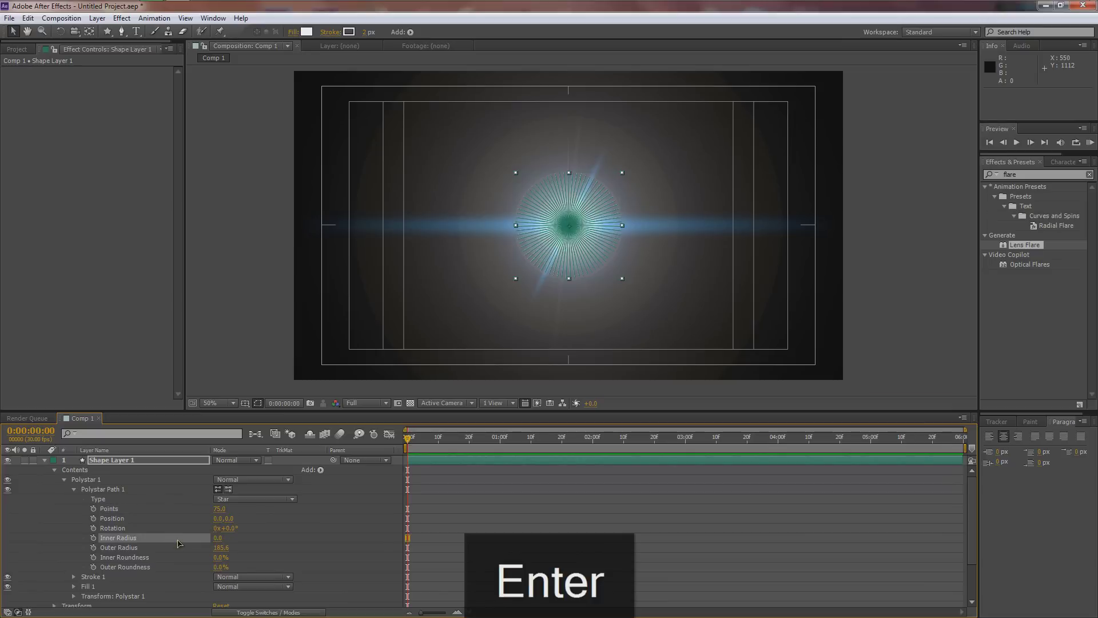
# Step: Rename the star's shape layer as Glint
pyautogui.click(119, 461)
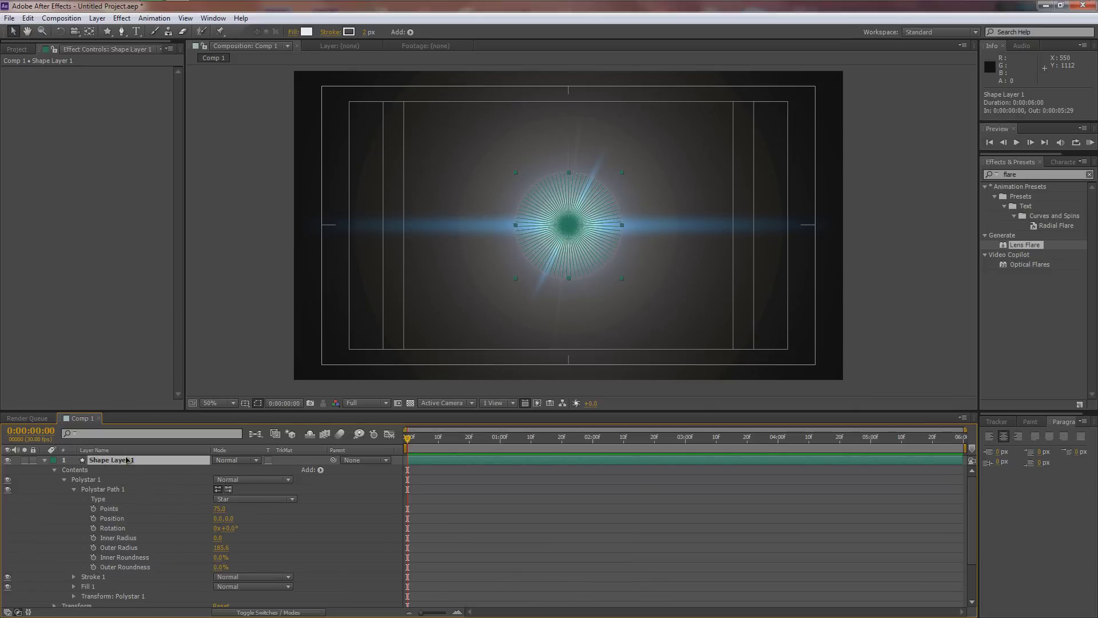
pyautogui.press('Return')
pyautogui.write('Gli')
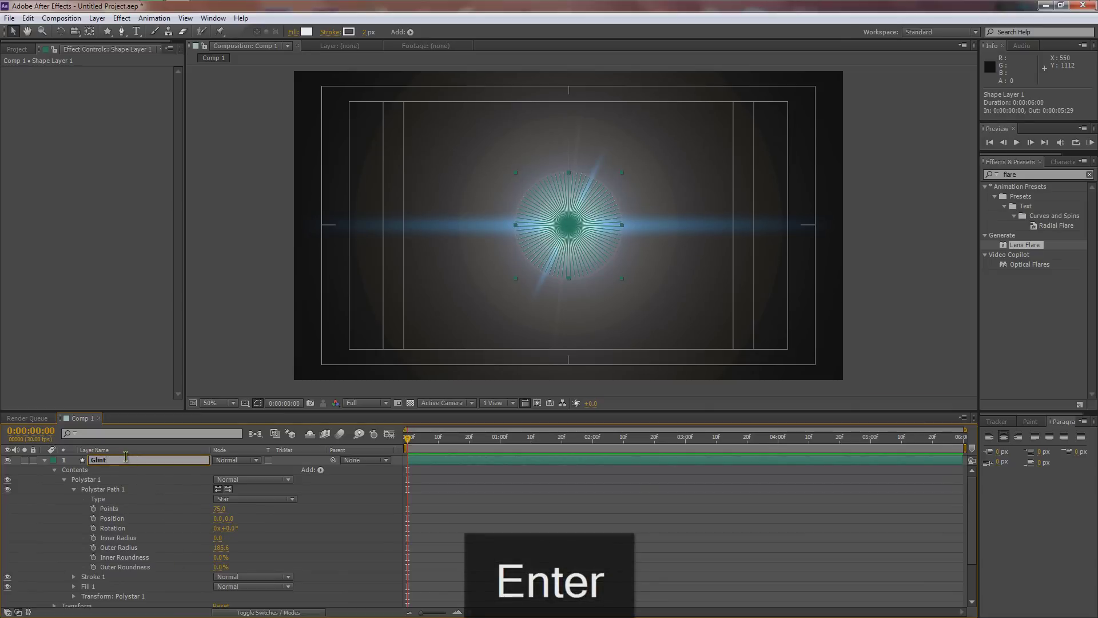
pyautogui.write('nt')
pyautogui.press('Return')
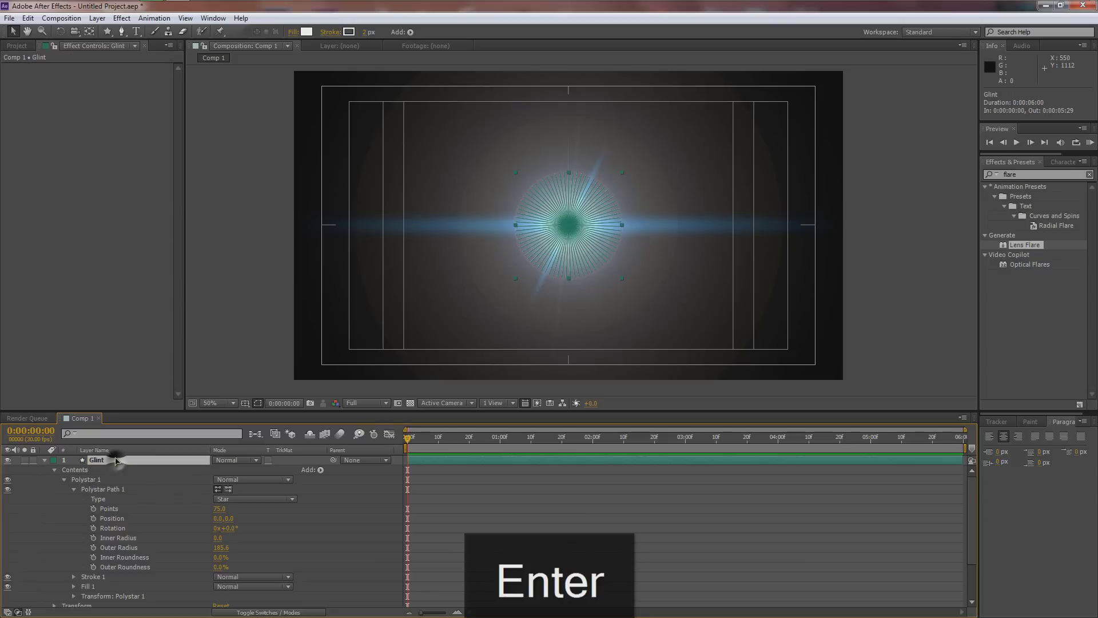
# Step: Duplicate the Glint layer and rename the copy as Sparkle
pyautogui.hotkey('ctrl', 'd')
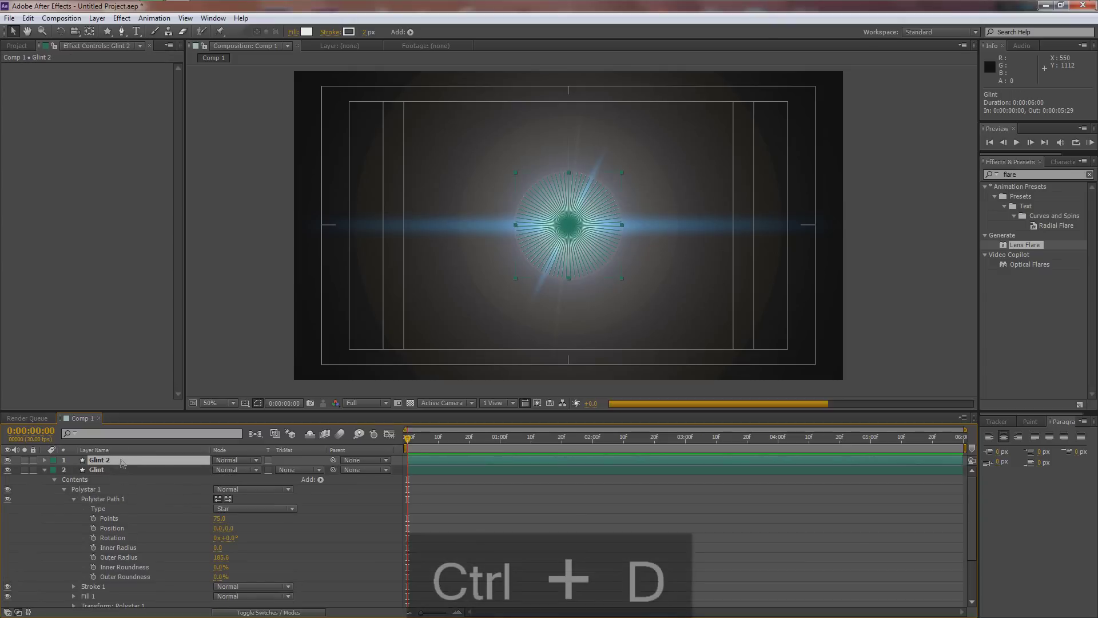
pyautogui.press('Return')
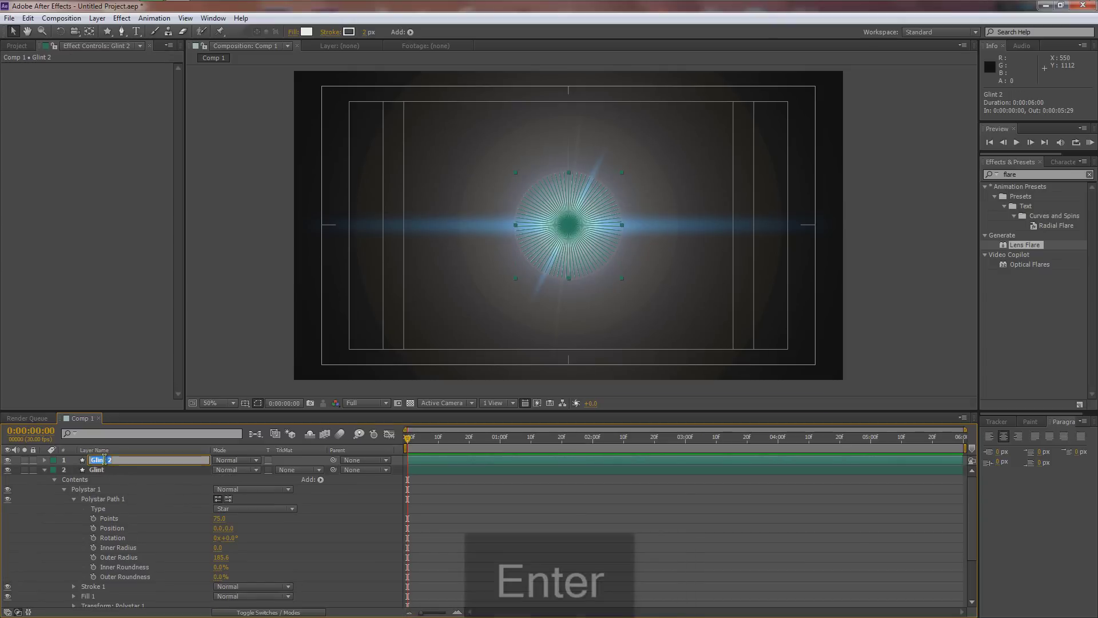
pyautogui.write('Spark')
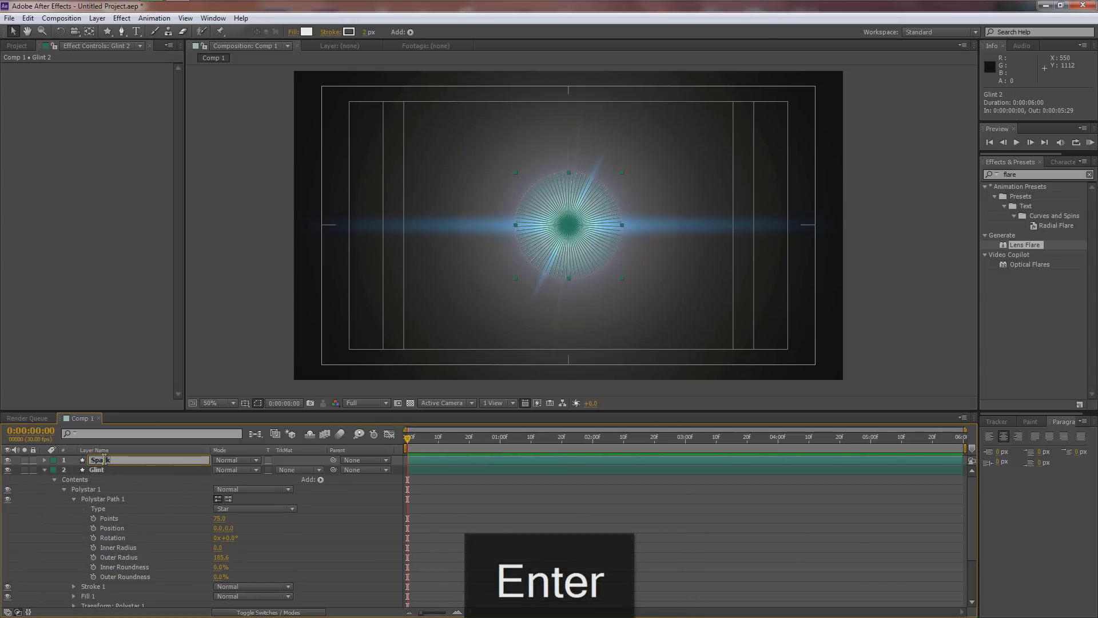
pyautogui.write('le')
pyautogui.press('Return')
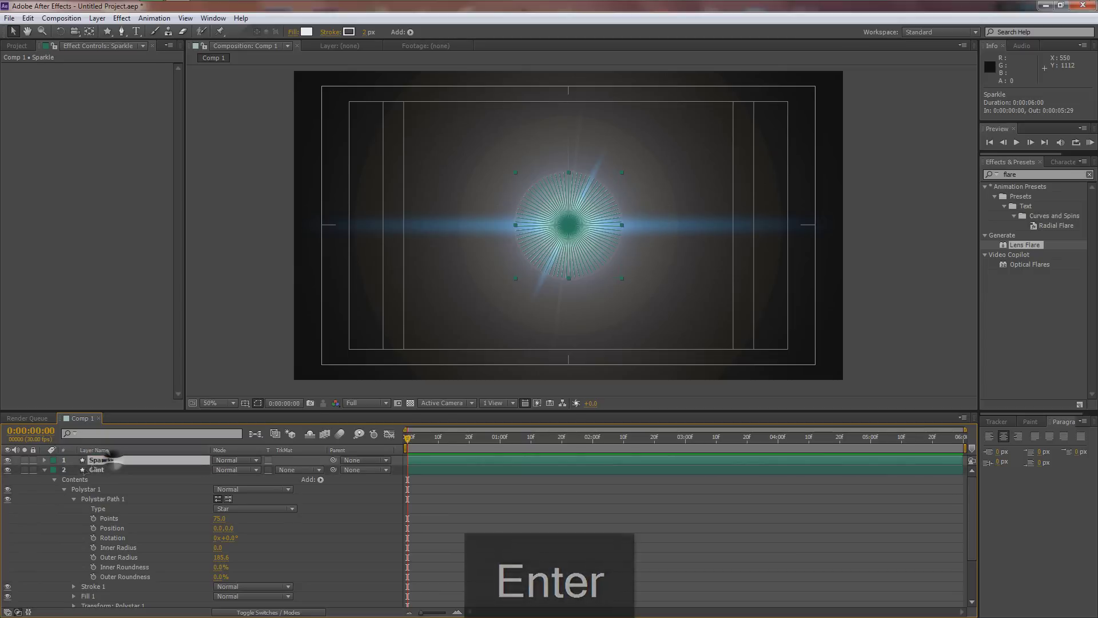
# Step: Collapse the Glint layer's properties and expand the Sparkle layer's contents down to the Polystar 1 group
pyautogui.click(45, 469)
pyautogui.click(44, 460)
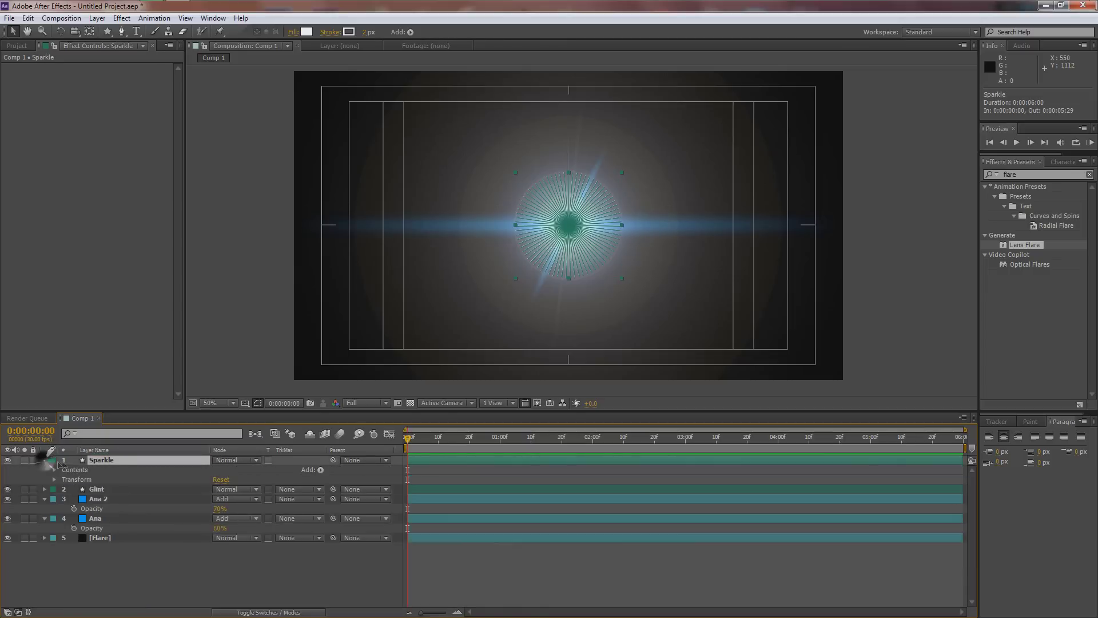
pyautogui.click(54, 470)
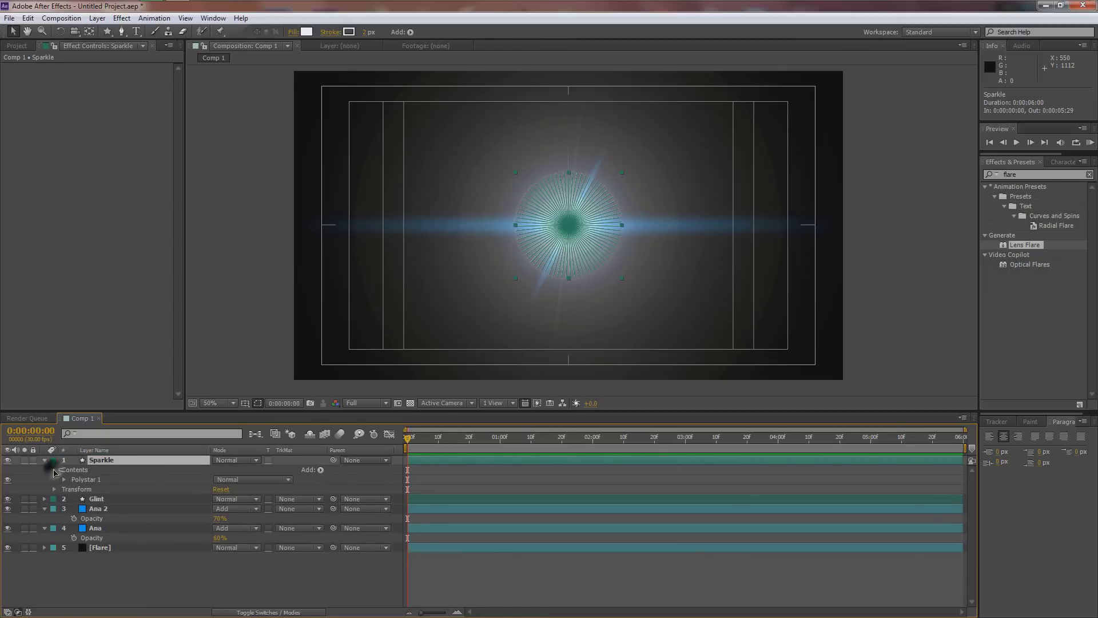
pyautogui.click(64, 480)
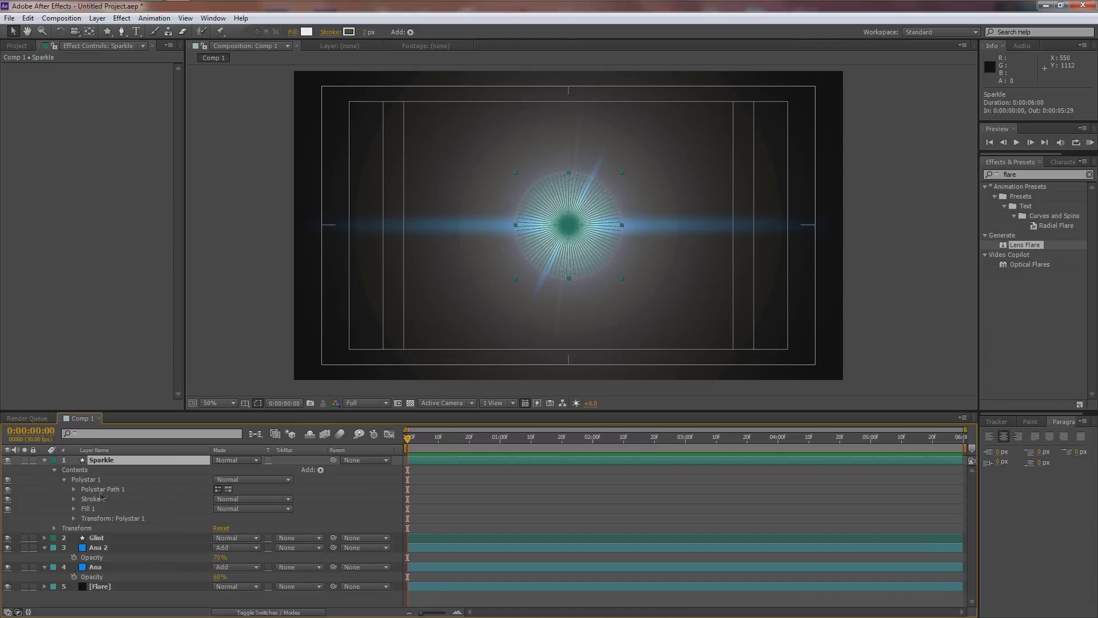
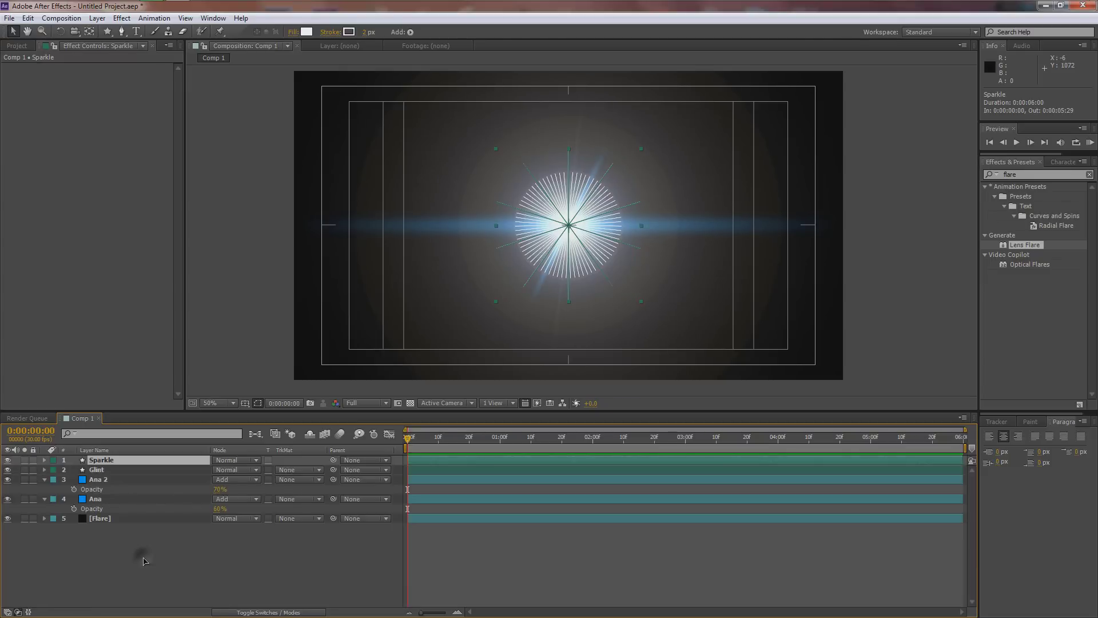
# Step: Deselect everything, hide the mask and shape path outlines in the viewer, and set the Glint layer's opacity to 10%
pyautogui.click(143, 558)
pyautogui.click(258, 404)
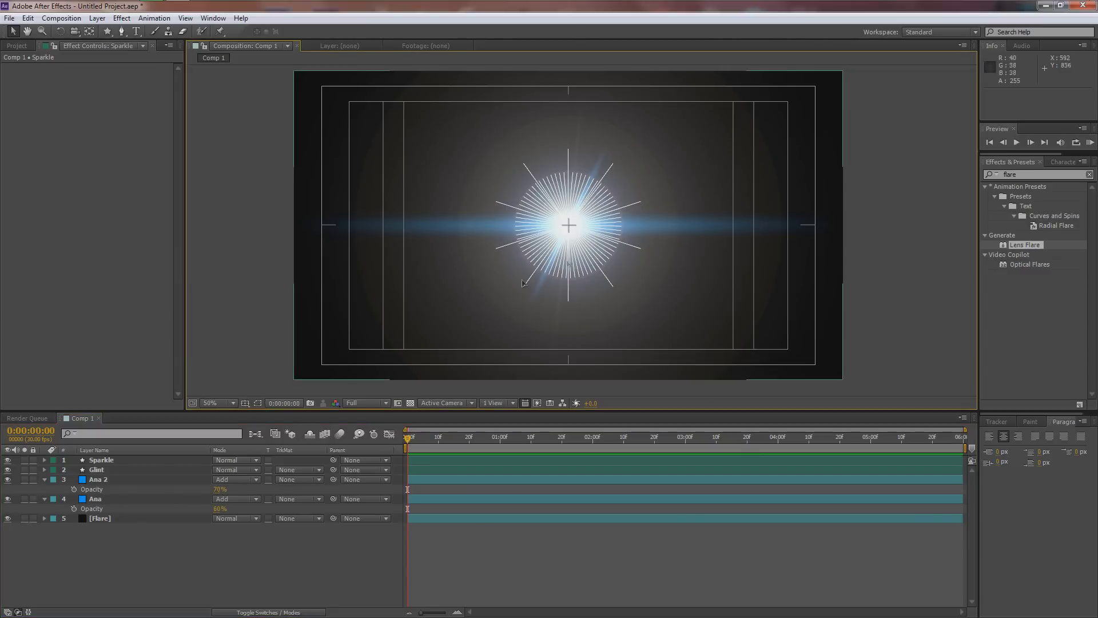
pyautogui.click(127, 469)
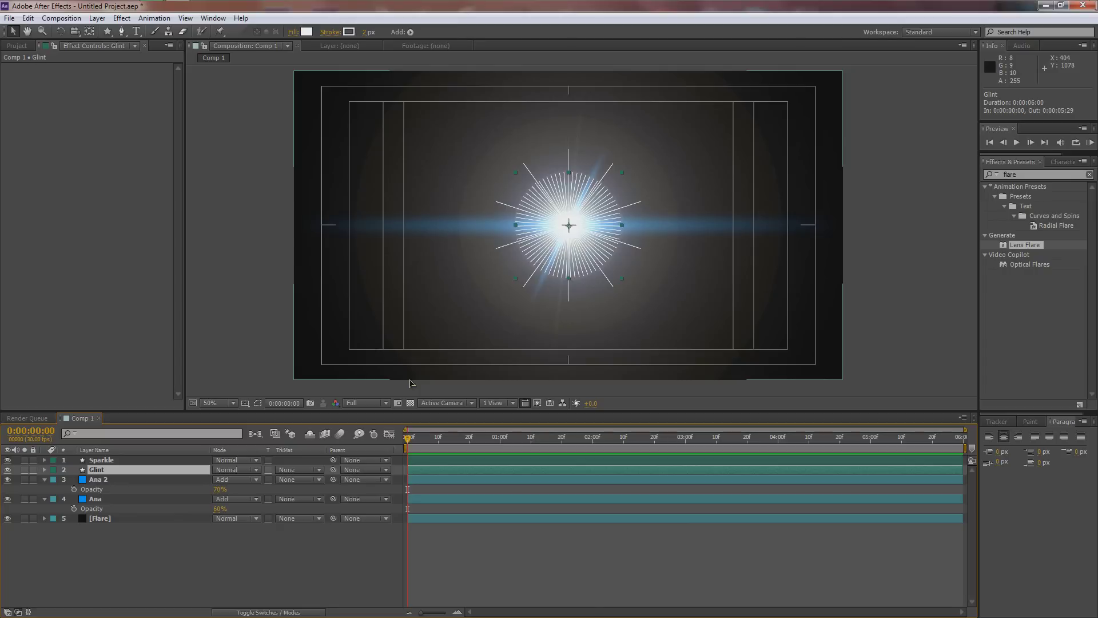
pyautogui.press('t')
pyautogui.click(221, 480)
pyautogui.write('10')
pyautogui.press('Return')
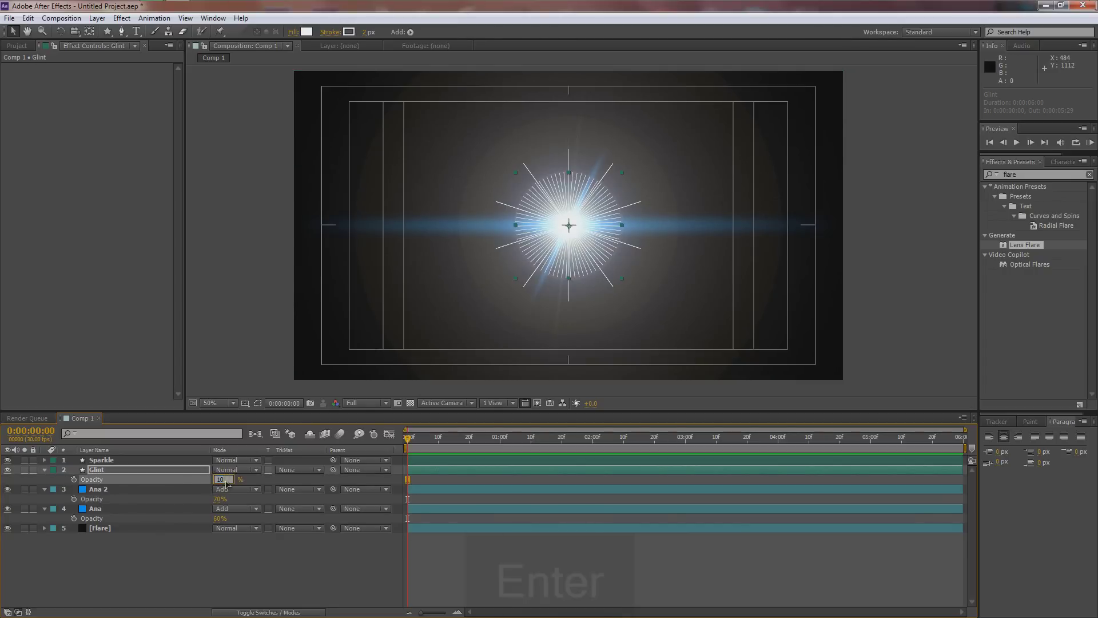
# Step: Reveal the Sparkle layer's opacity, try it at 7%, and settle on 10%
pyautogui.click(121, 460)
pyautogui.press('t')
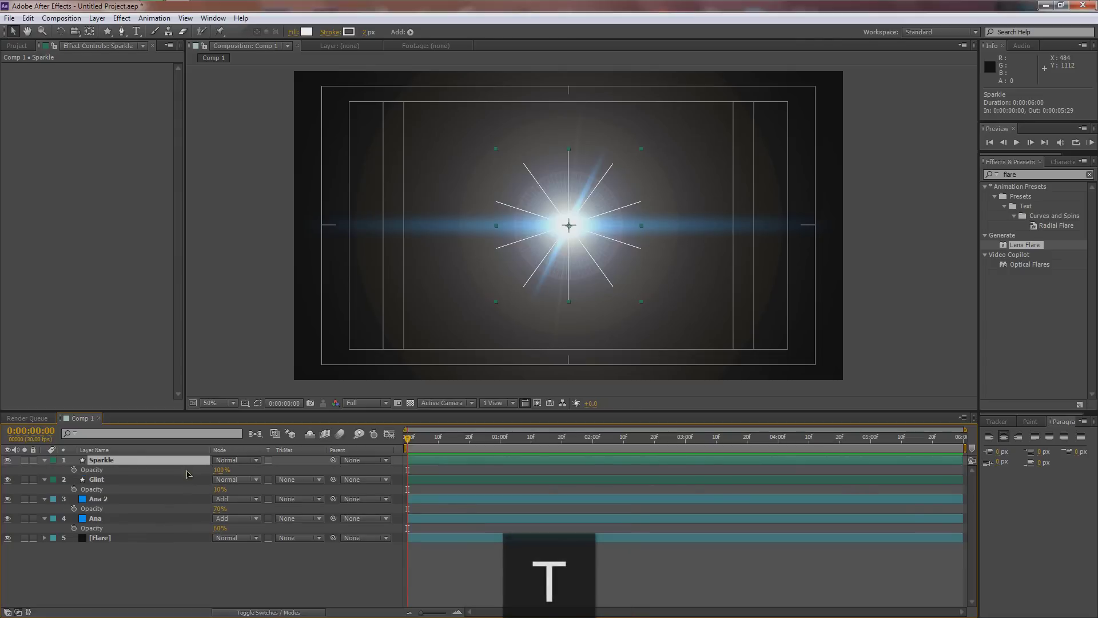
pyautogui.press('Return')
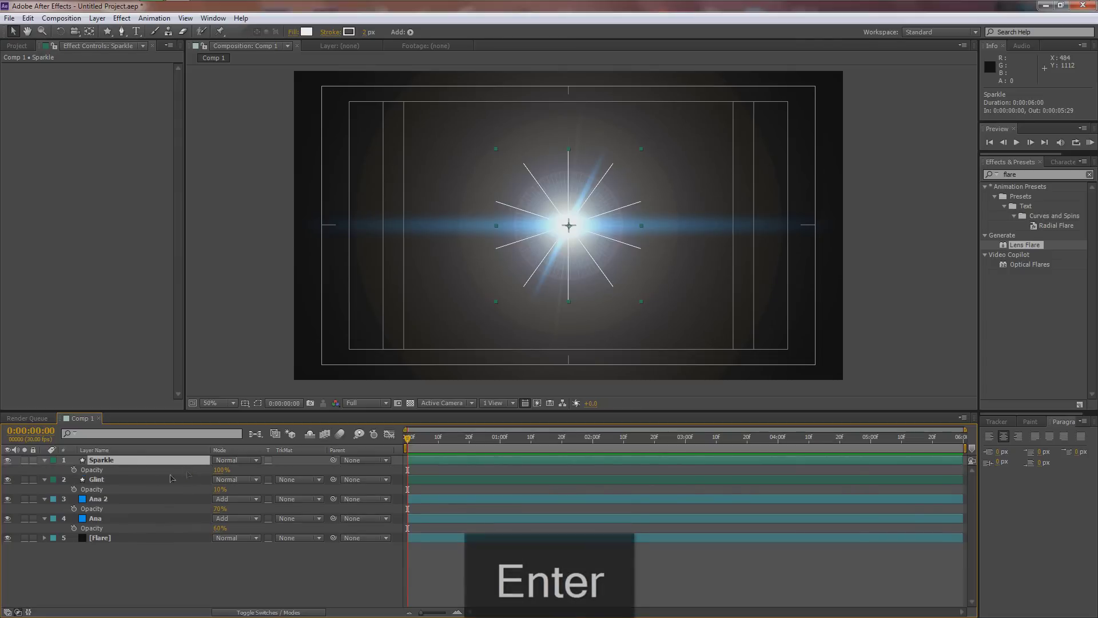
pyautogui.click(221, 469)
pyautogui.write('7')
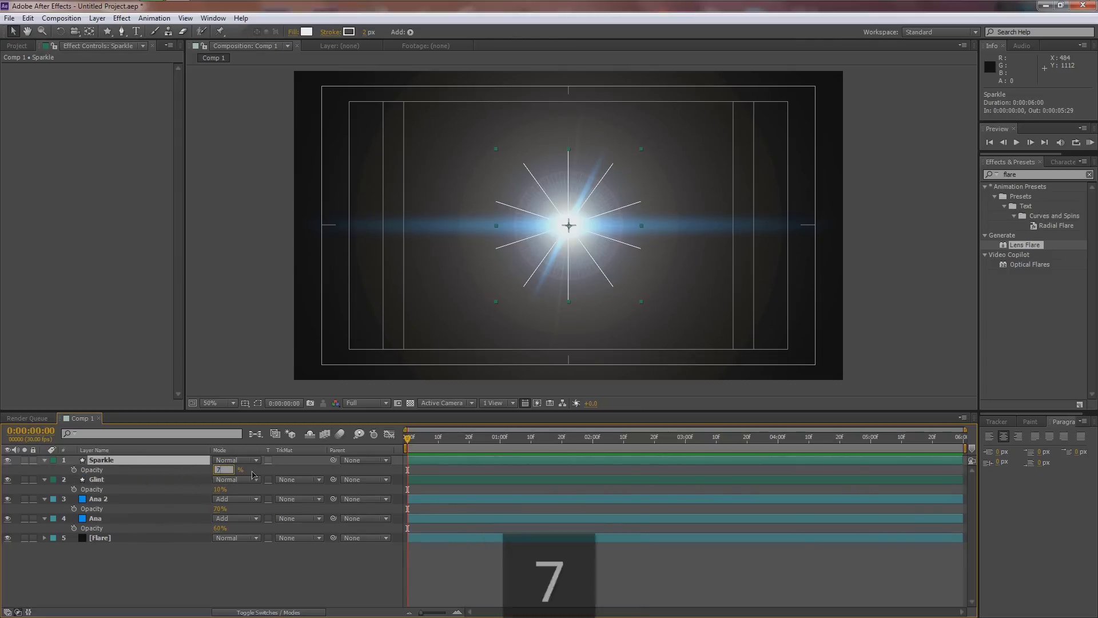
pyautogui.press('Return')
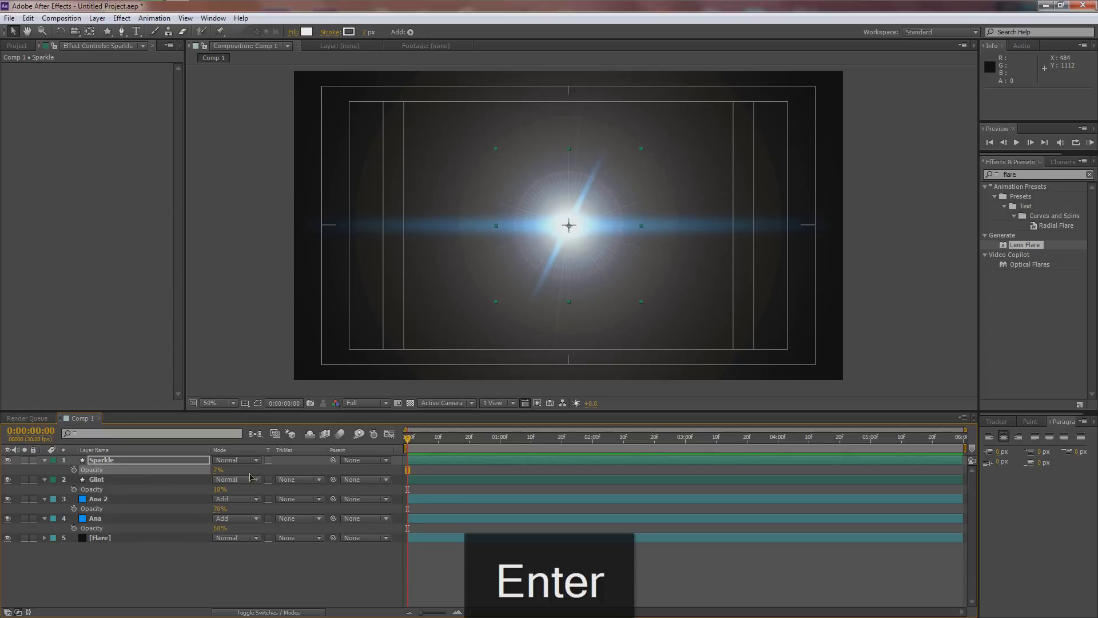
pyautogui.moveTo(218, 470); pyautogui.dragTo(240, 469)
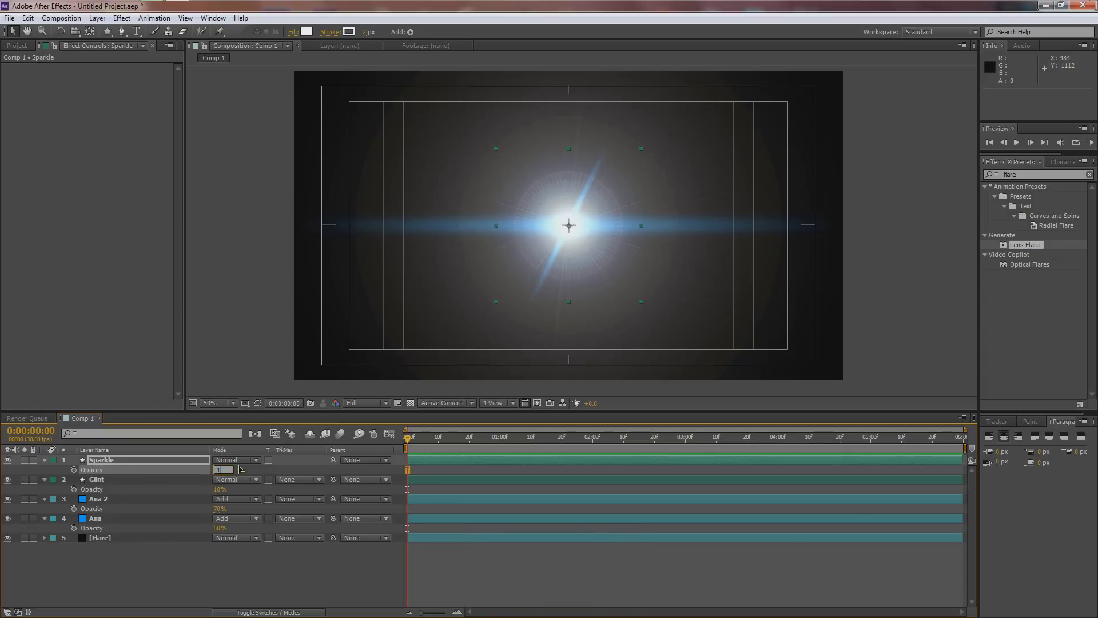
pyautogui.press('Return')
# Step: Set the Glint layer's opacity to 7% and leave all layers deselected
pyautogui.click(129, 479)
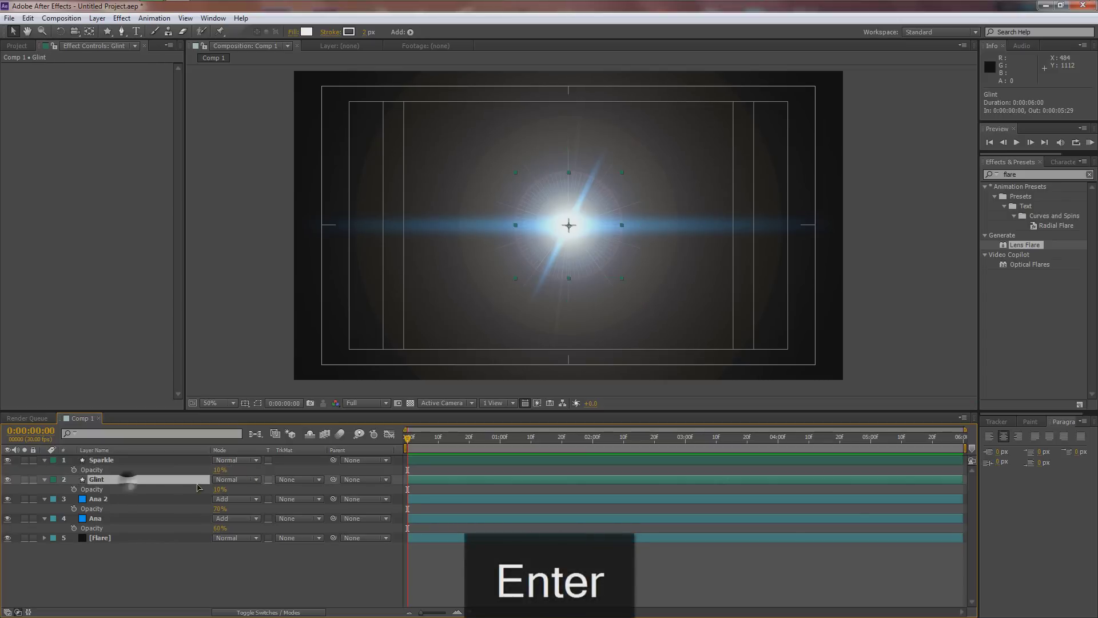
pyautogui.click(219, 489)
pyautogui.write('7')
pyautogui.press('Return')
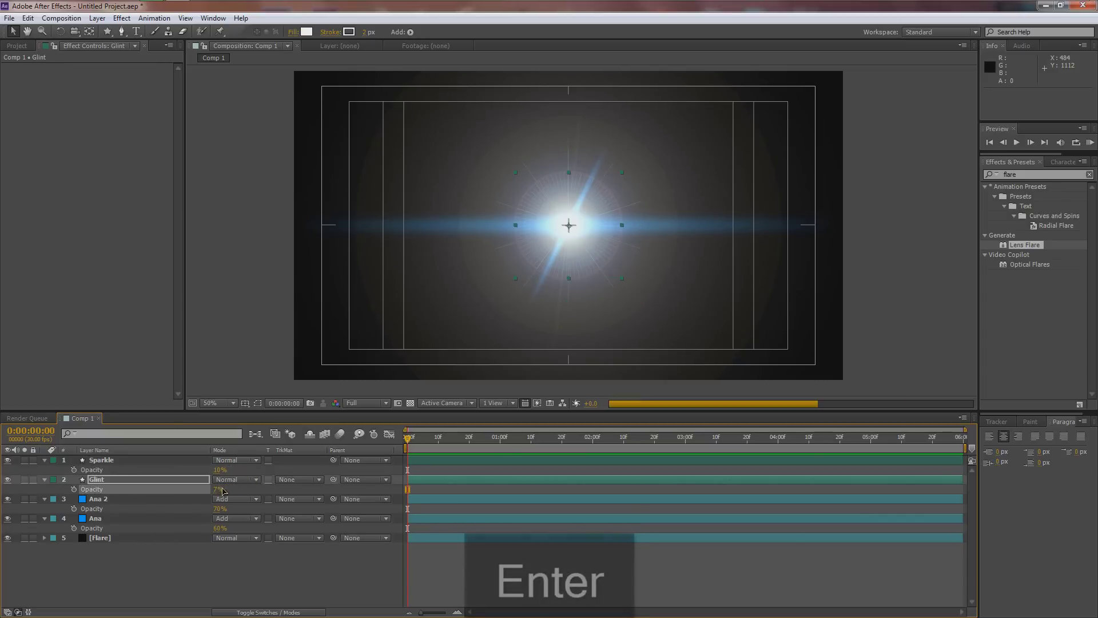
pyautogui.click(196, 572)
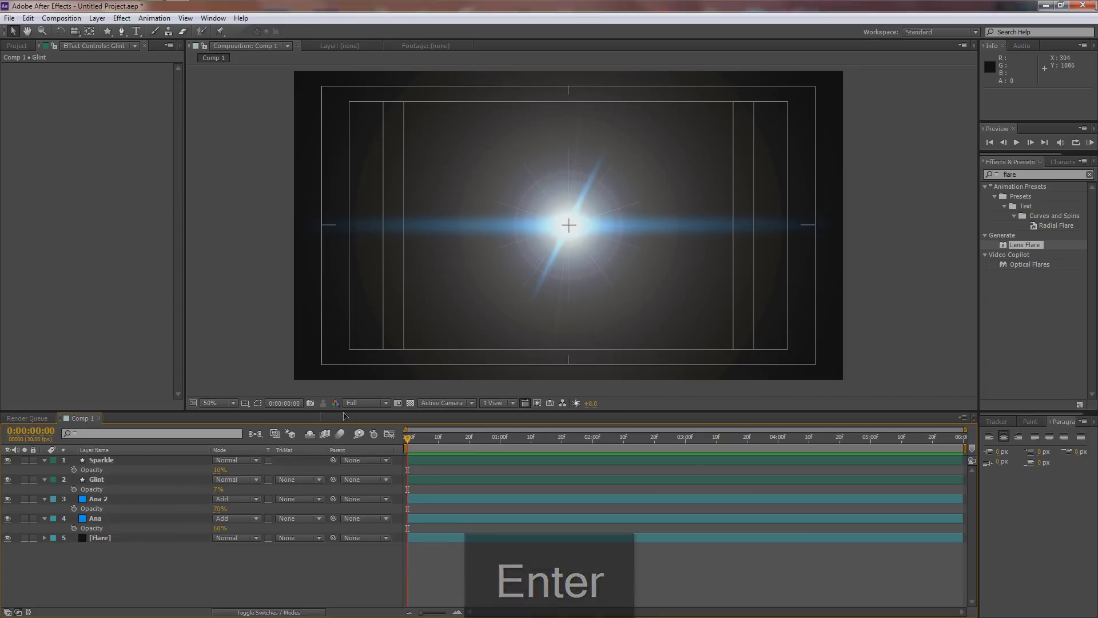
# Step: Try moving the whole Flare layer to about 1398, 396 in the composition, and undo the move
pyautogui.click(99, 539)
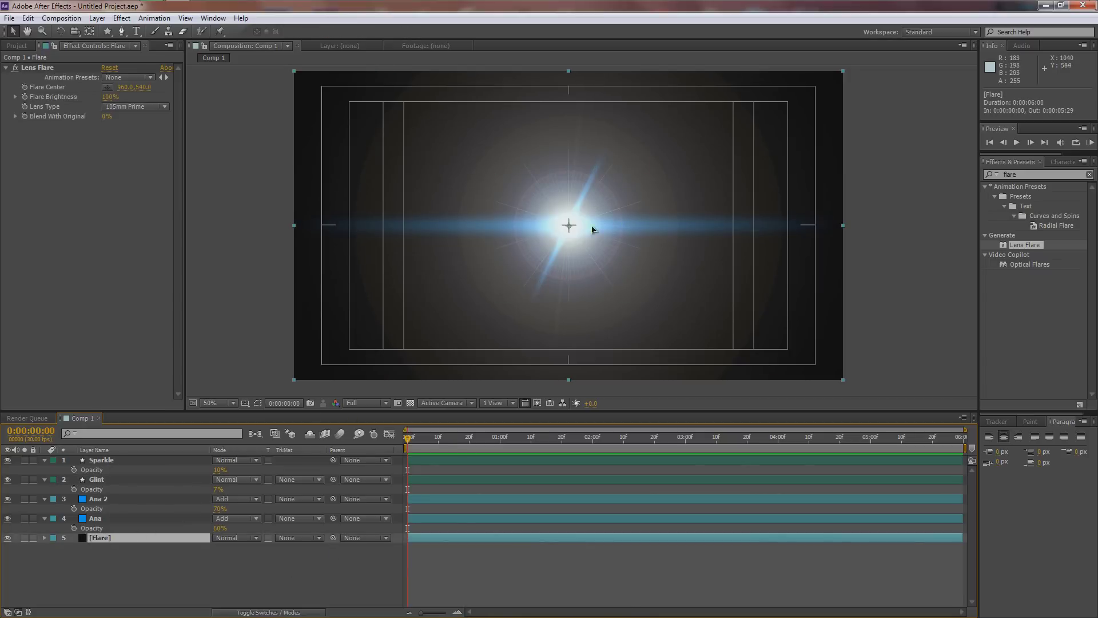
pyautogui.moveTo(569, 224); pyautogui.dragTo(696, 186)
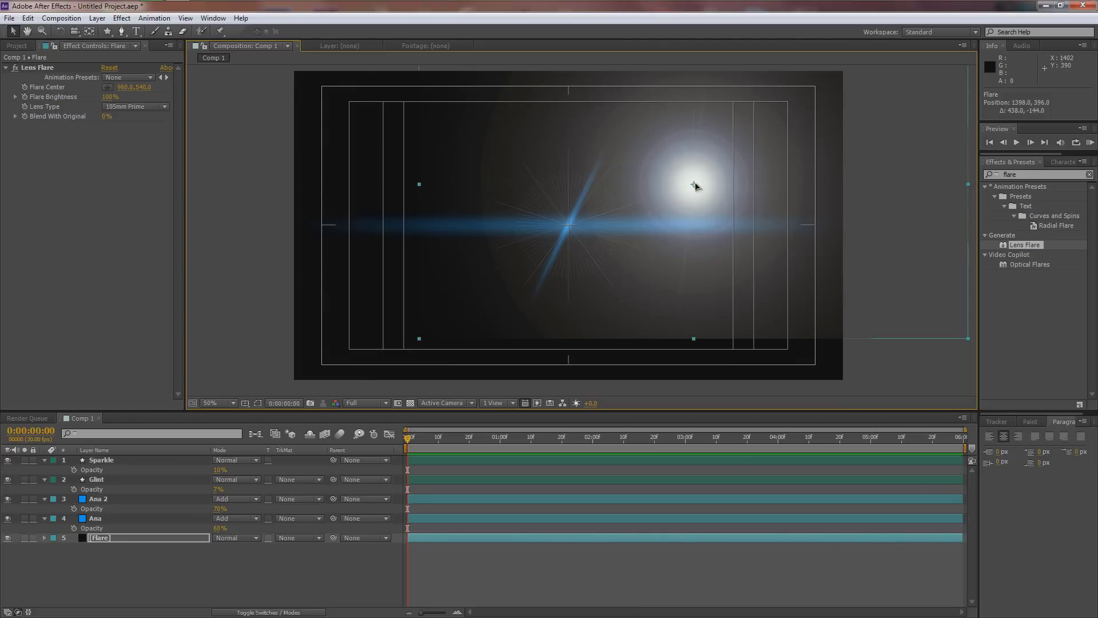
pyautogui.hotkey('ctrl', 'z')
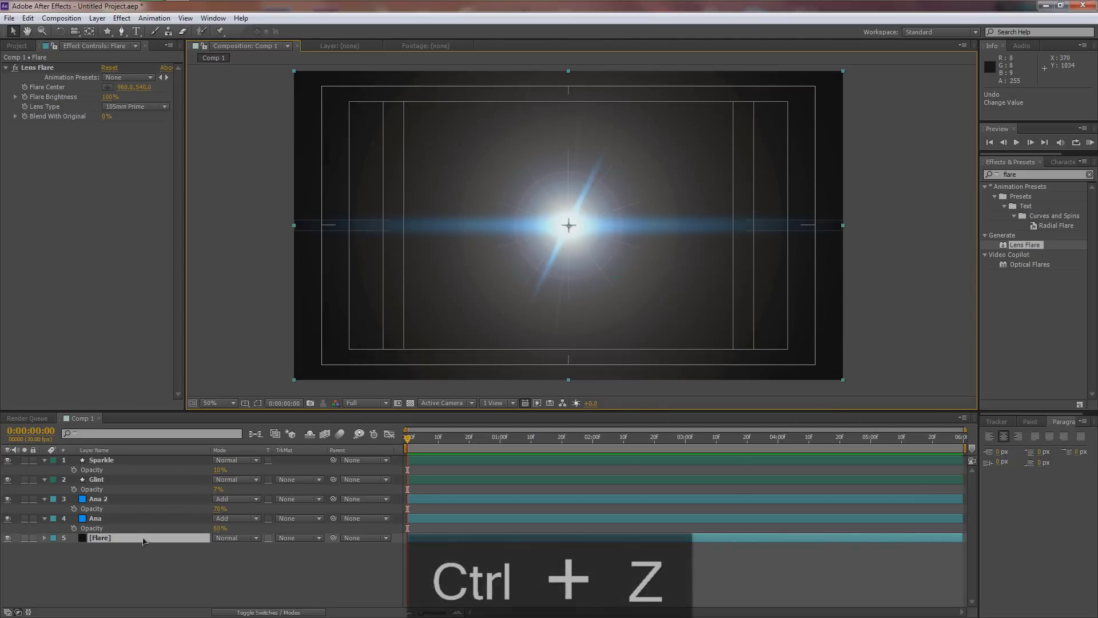
# Step: Select the Flare layer's Lens Flare effect, try its Flare Center at different spots including about 586, 340, and undo the moves
pyautogui.click(38, 67)
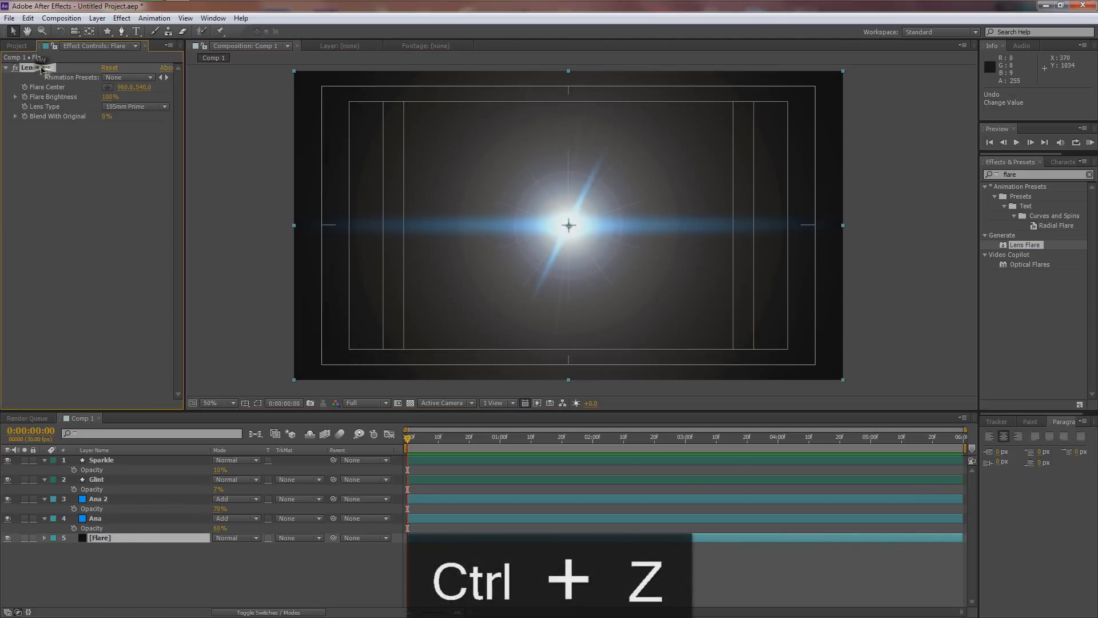
pyautogui.moveTo(569, 225); pyautogui.dragTo(709, 200)
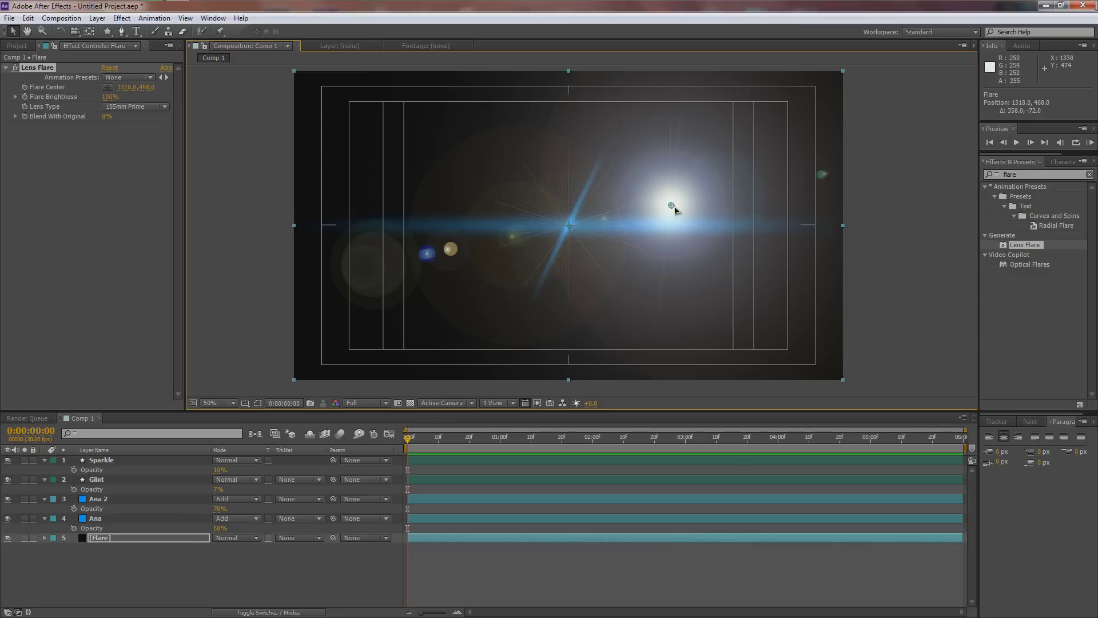
pyautogui.hotkey('ctrl', 'z')
pyautogui.moveTo(568, 224); pyautogui.dragTo(463, 169)
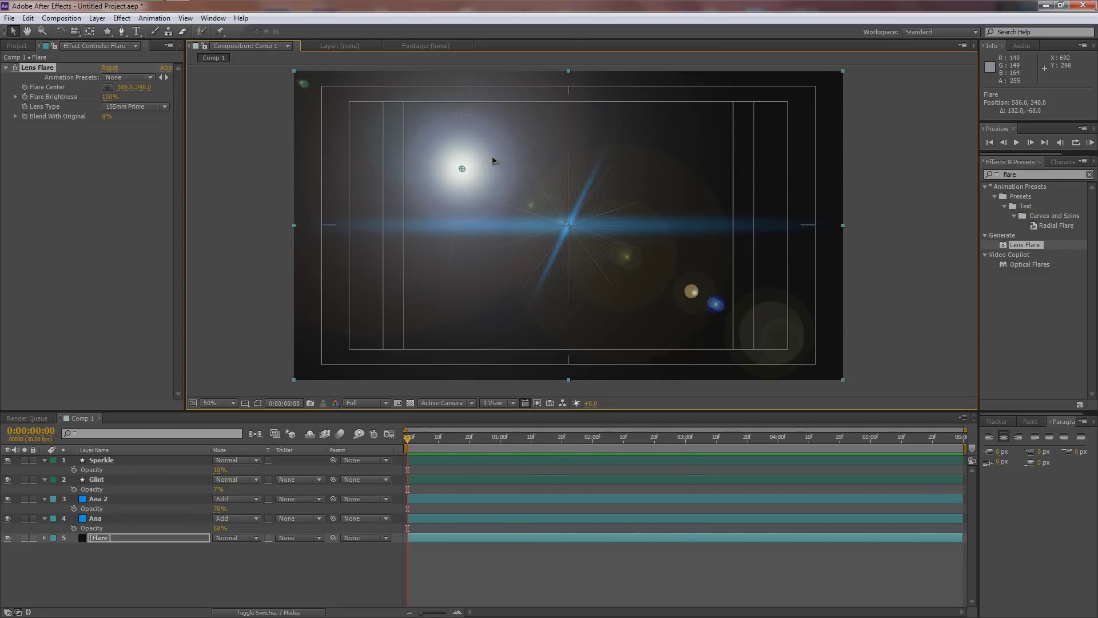
pyautogui.hotkey('ctrl', 'z')
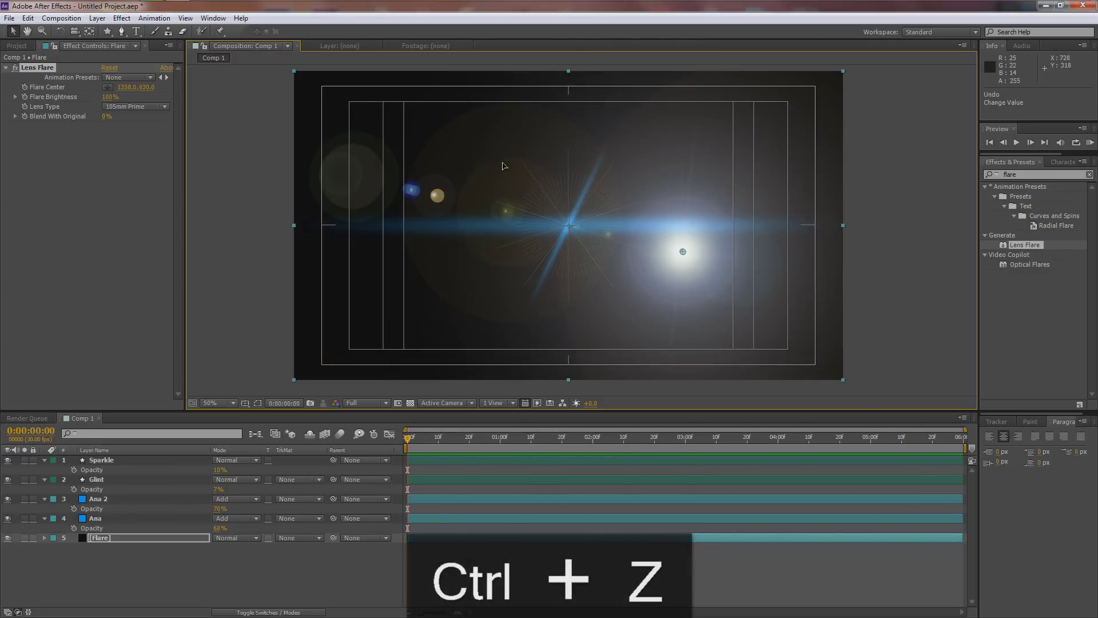
pyautogui.hotkey('ctrl', 'z')
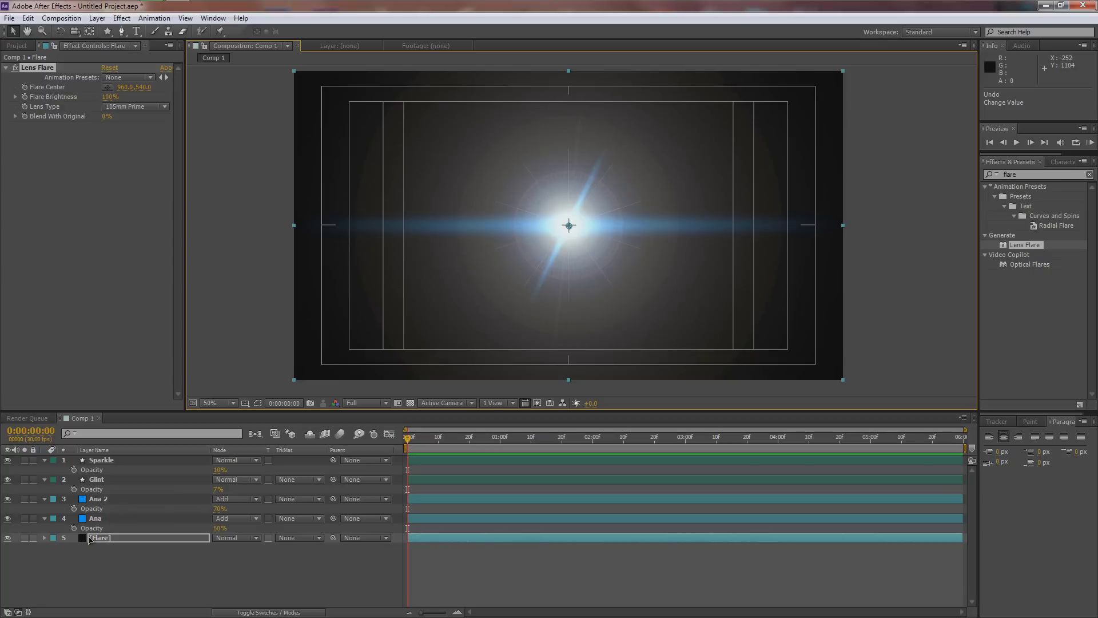
# Step: Expand the Flare layer's Lens Flare effect in the timeline, maximize the timeline panel, and select the Flare Center property
pyautogui.click(45, 538)
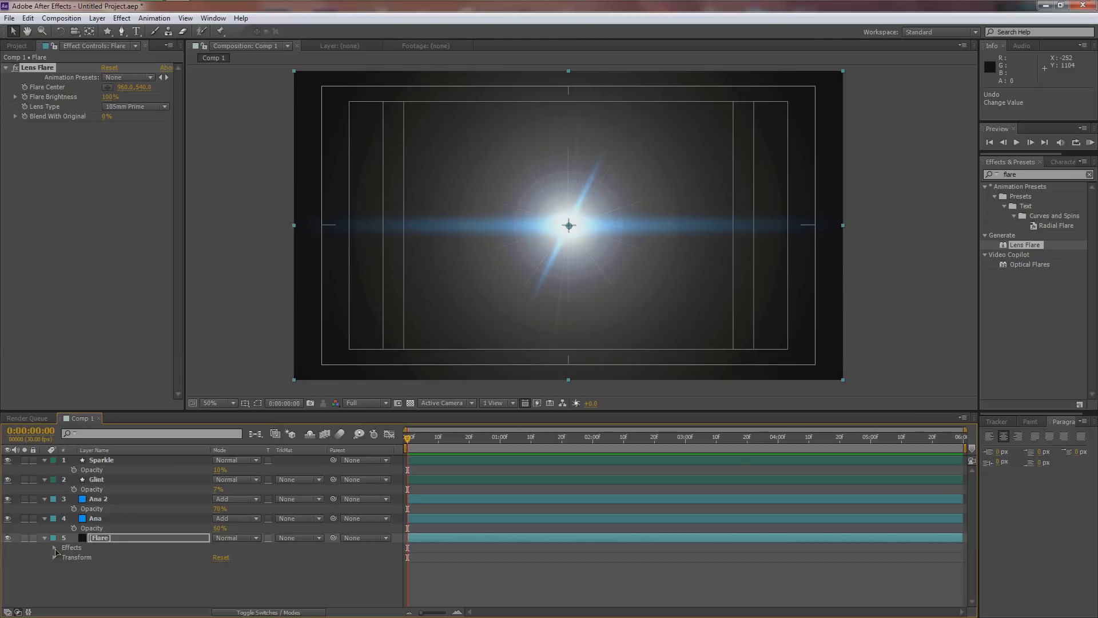
pyautogui.click(55, 547)
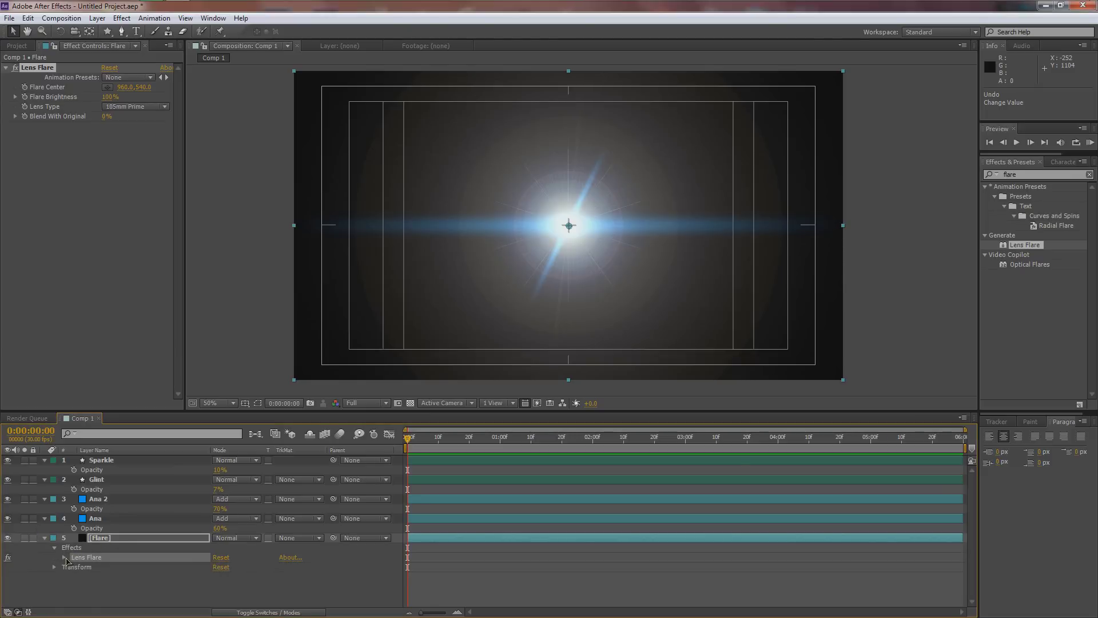
pyautogui.click(64, 557)
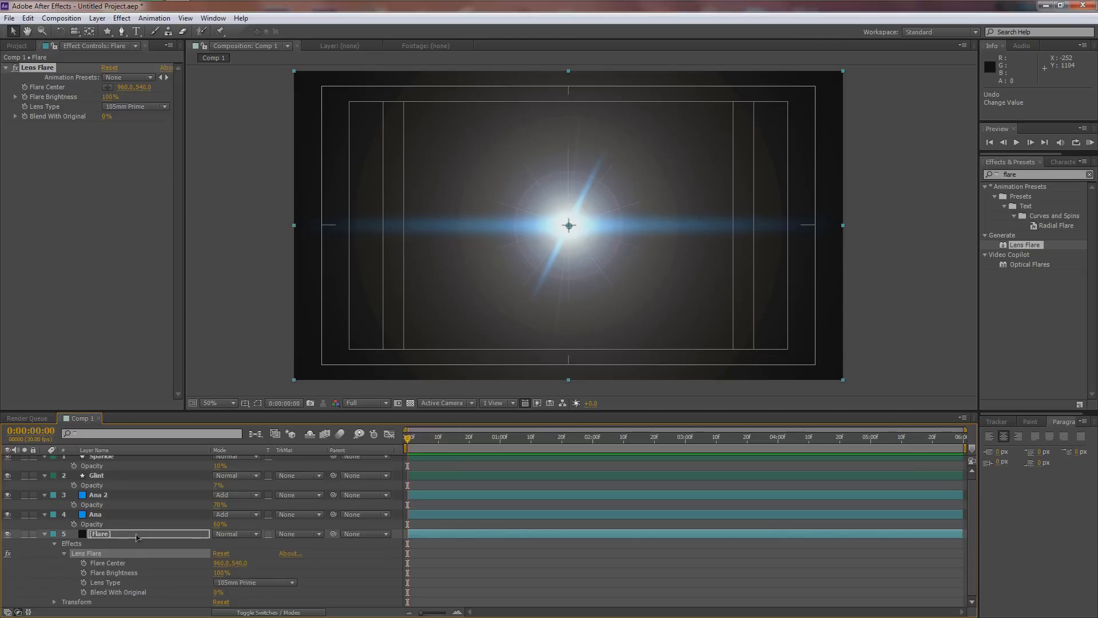
pyautogui.click(137, 536)
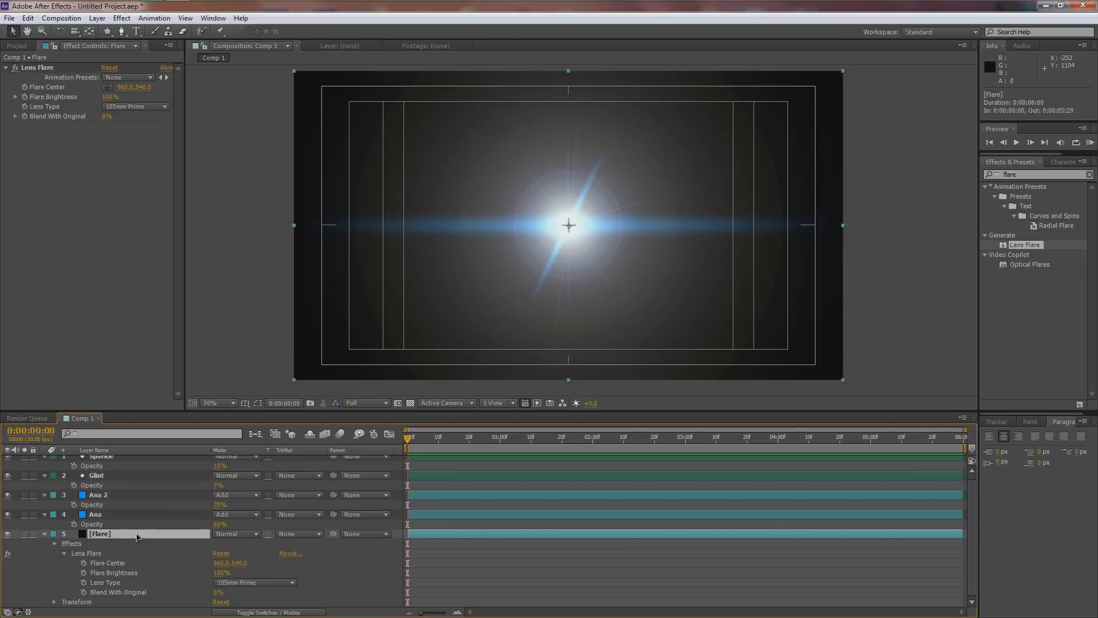
pyautogui.press('`')
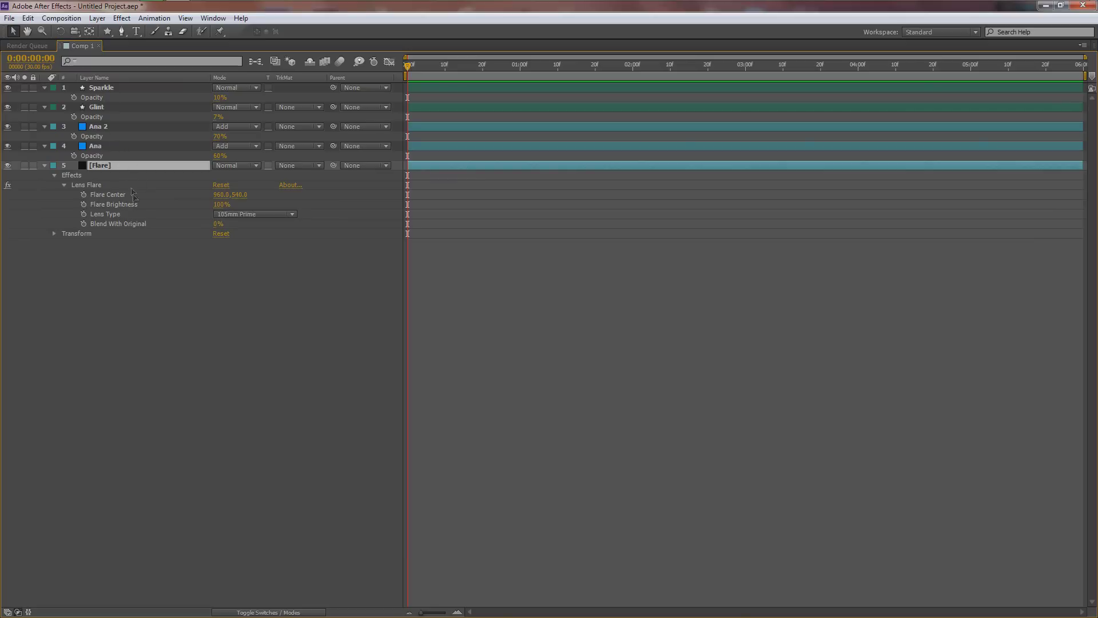
pyautogui.click(119, 196)
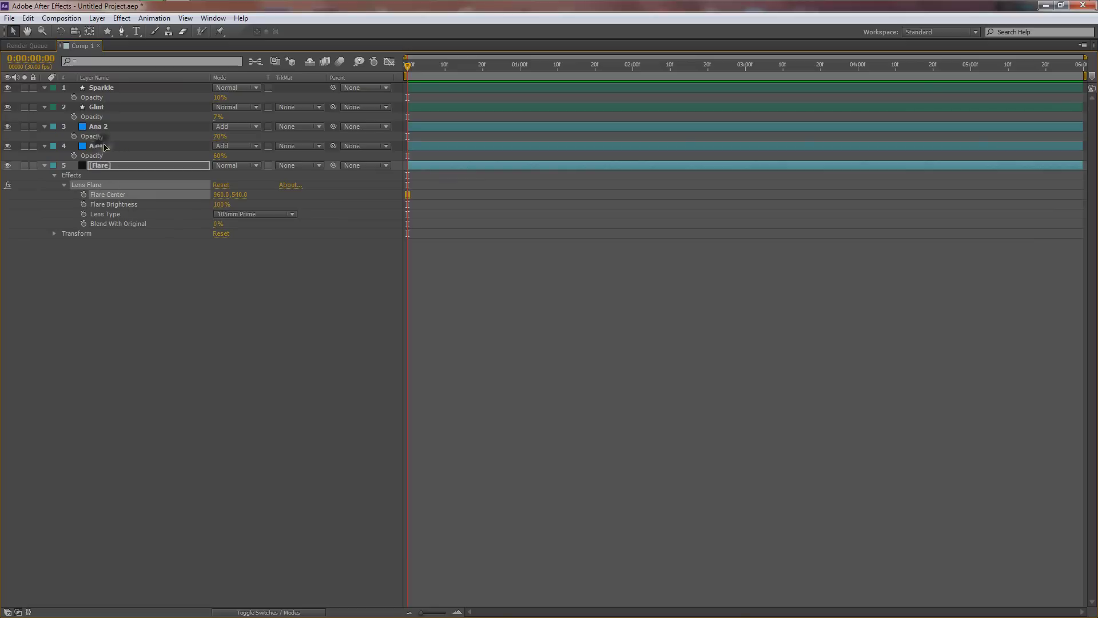
# Step: Reveal the Position property of the Ana, Ana 2, Glint and Sparkle layers
pyautogui.click(103, 146)
pyautogui.press('p')
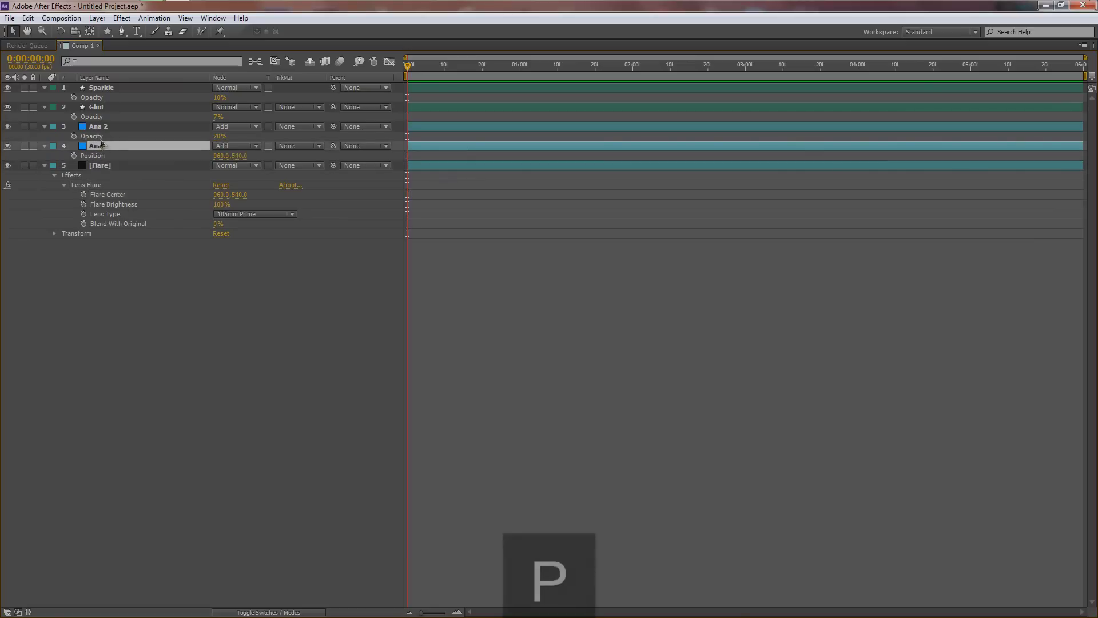
pyautogui.click(100, 126)
pyautogui.press('p')
pyautogui.click(105, 109)
pyautogui.press('p')
pyautogui.click(101, 88)
pyautogui.press('p')
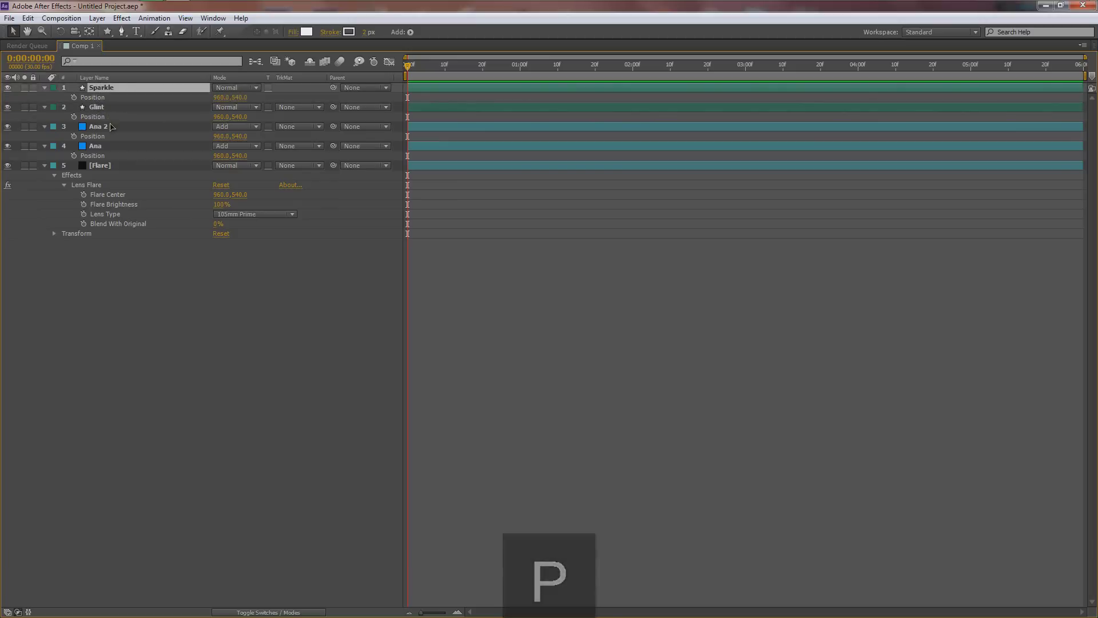
# Step: Link the Ana layer's Position to the Flare layer's Flare Center with an expression
pyautogui.click(95, 158)
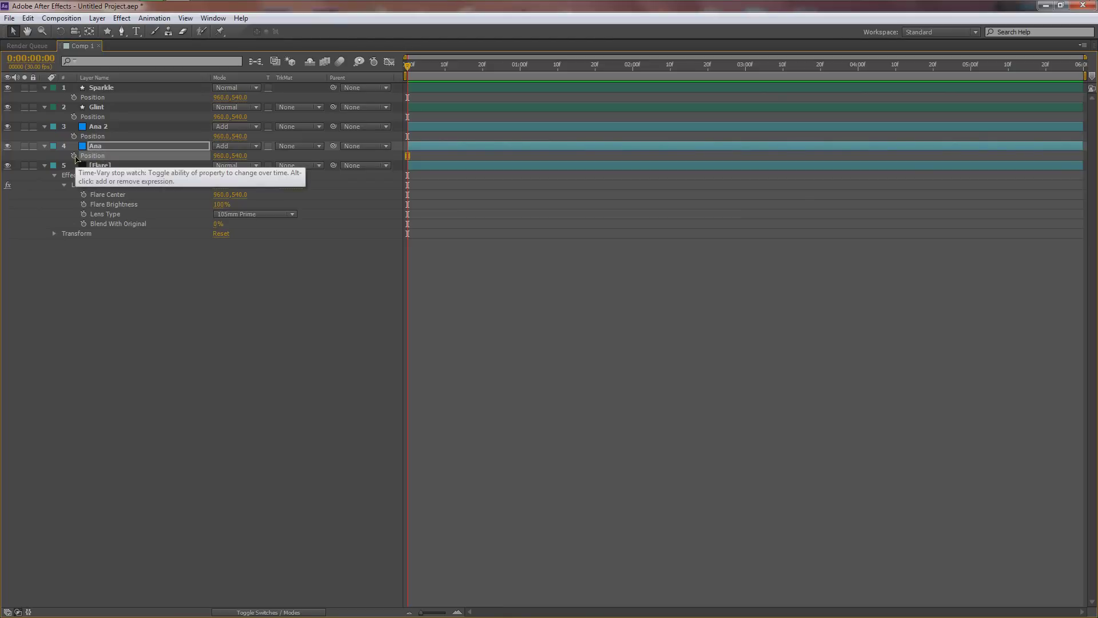
pyautogui.keyDown('alt'); pyautogui.click(74, 156); pyautogui.keyUp('alt')
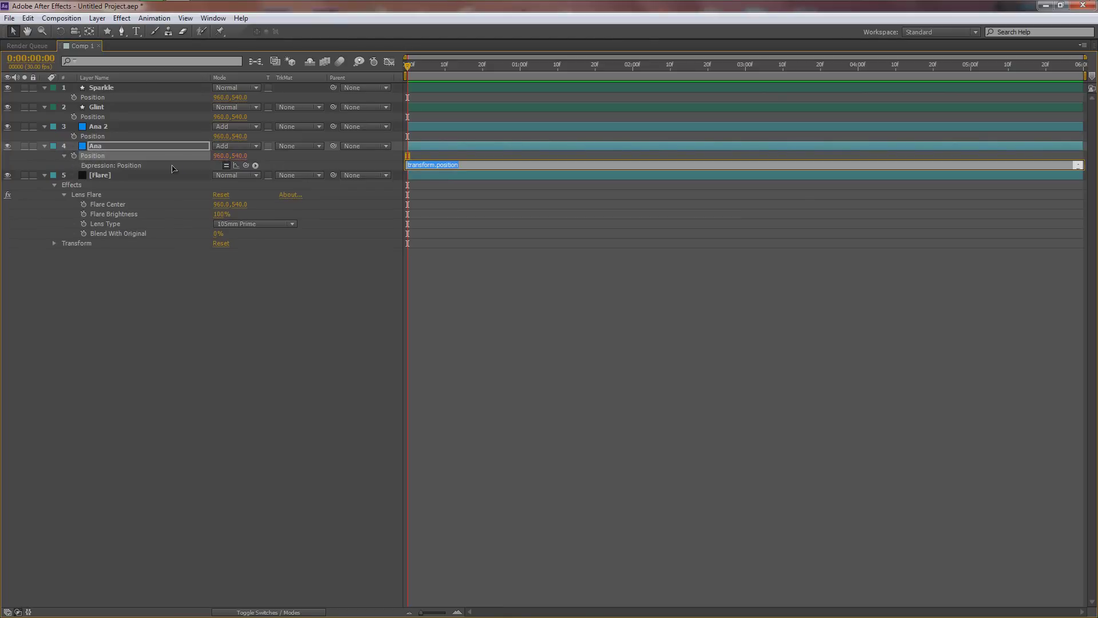
pyautogui.moveTo(246, 166); pyautogui.dragTo(109, 209)
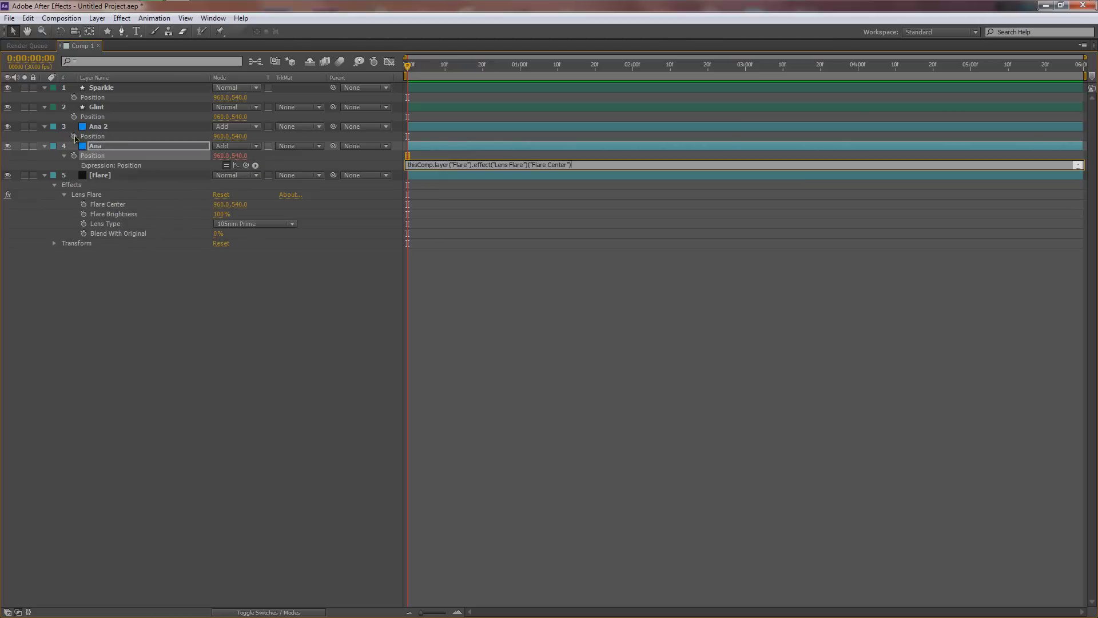
# Step: Link the Position of the Ana 2, Glint and Sparkle layers to the Flare layer's Flare Center with expressions
pyautogui.keyDown('alt'); pyautogui.click(73, 136); pyautogui.keyUp('alt')
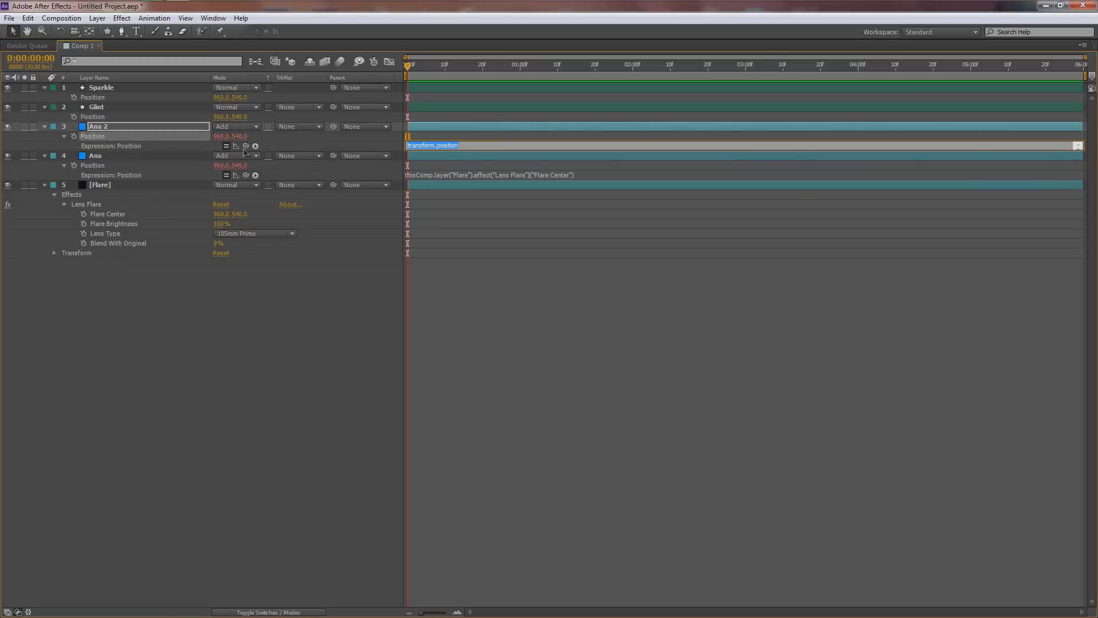
pyautogui.moveTo(246, 148); pyautogui.dragTo(111, 214)
pyautogui.keyDown('alt'); pyautogui.click(74, 116); pyautogui.keyUp('alt')
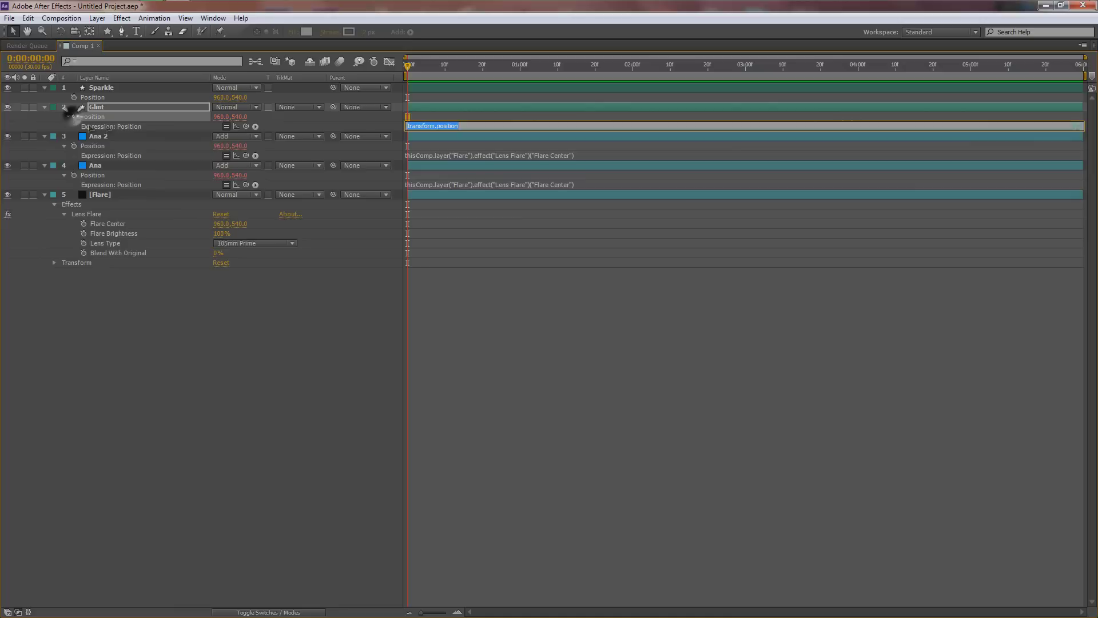
pyautogui.moveTo(245, 128); pyautogui.dragTo(111, 223)
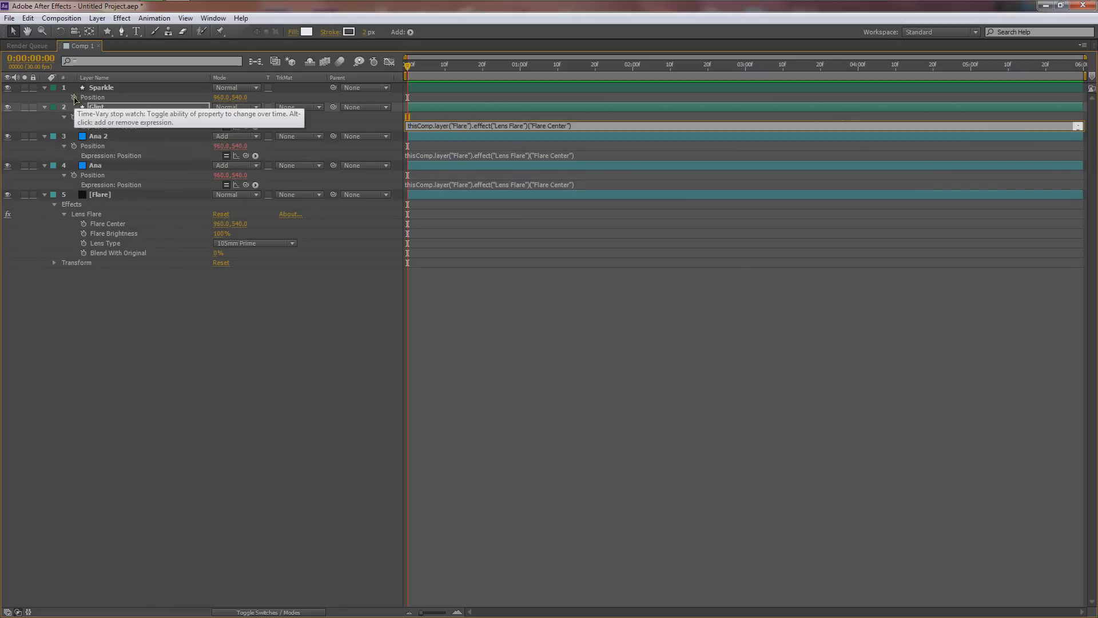
pyautogui.keyDown('alt'); pyautogui.click(73, 97); pyautogui.keyUp('alt')
pyautogui.moveTo(246, 107); pyautogui.dragTo(110, 233)
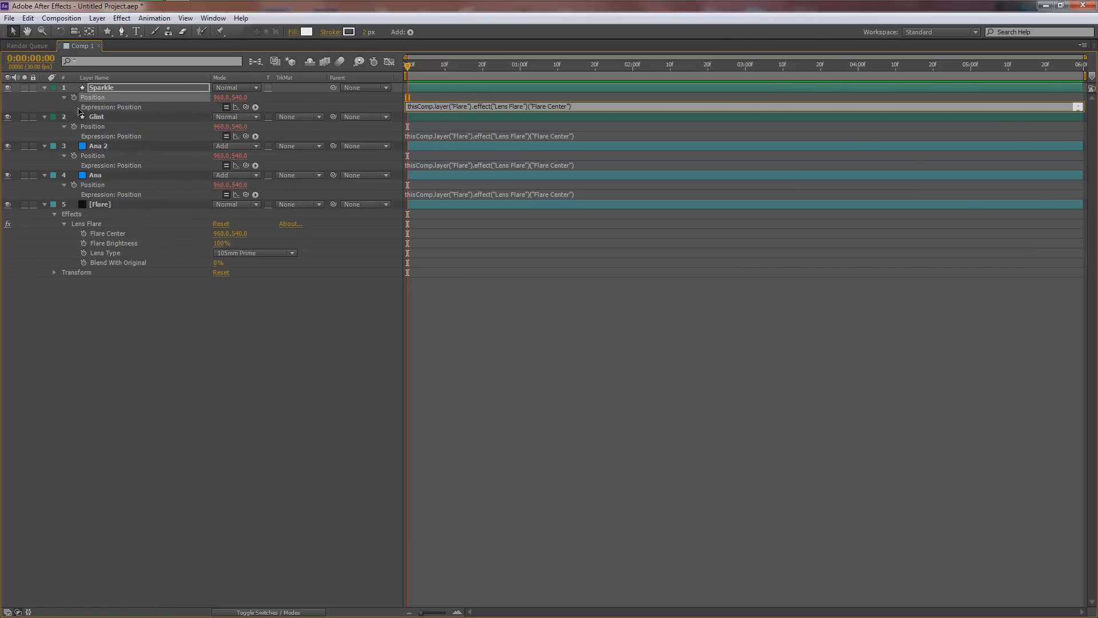
# Step: Restore the normal panel layout and delete the stray character at the end of the Sparkle layer's Position expression
pyautogui.click(149, 313)
pyautogui.press('`')
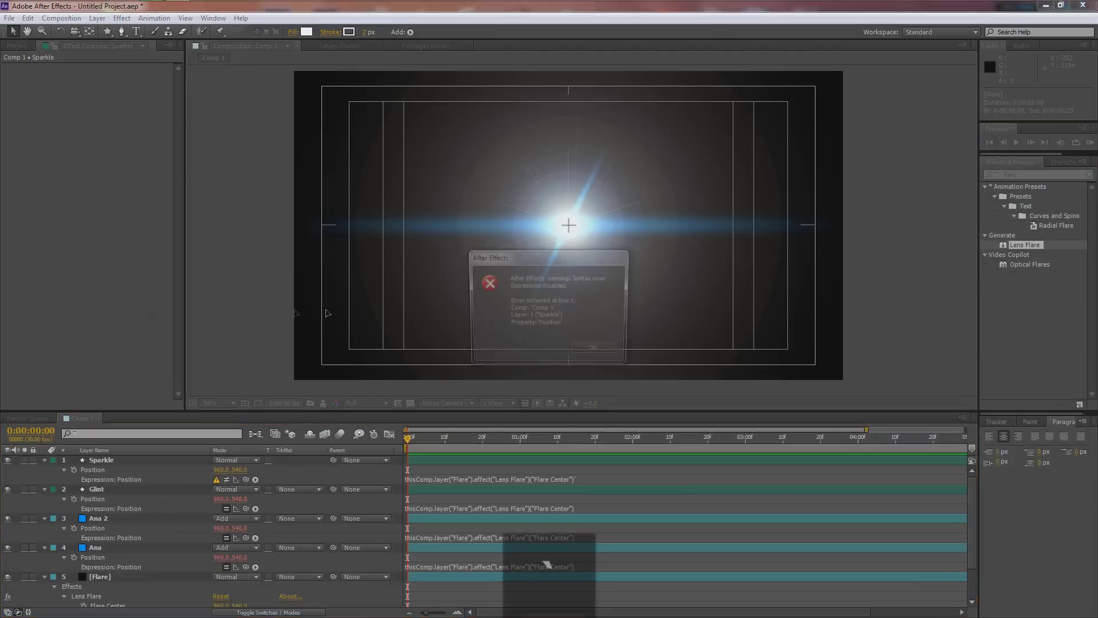
pyautogui.click(595, 351)
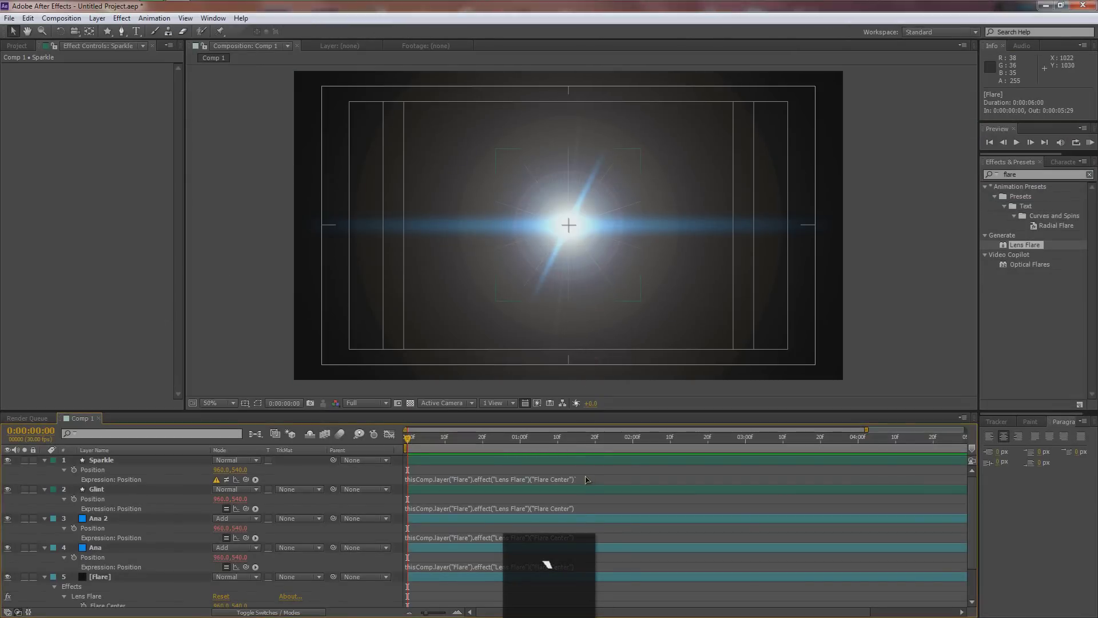
pyautogui.click(584, 478)
pyautogui.click(591, 479)
pyautogui.press('BackSpace')
pyautogui.click(128, 460)
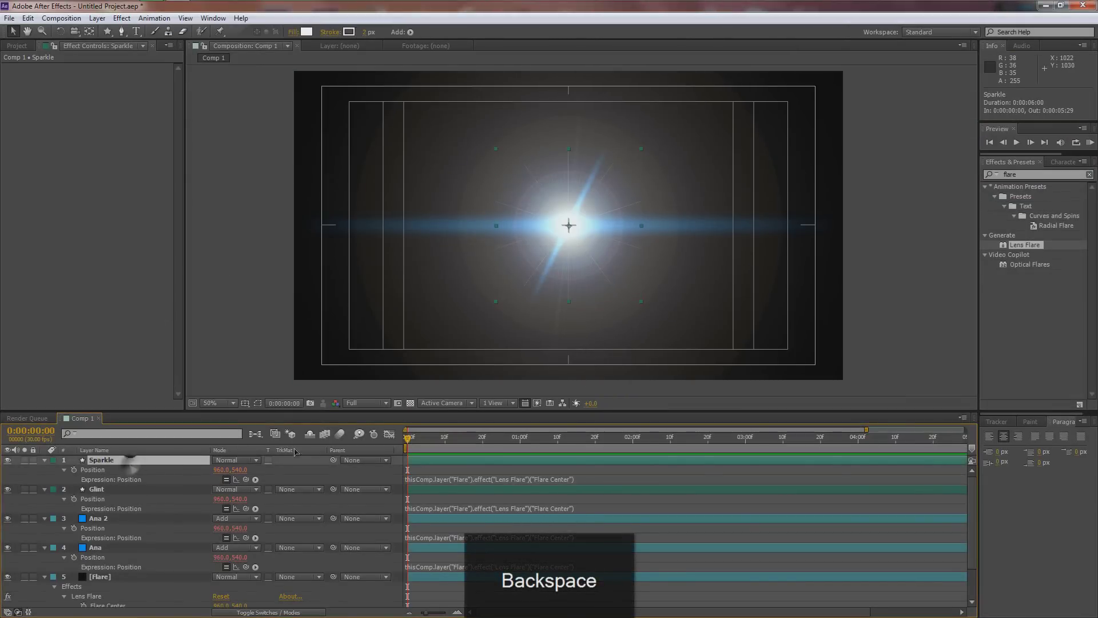
pyautogui.click(222, 217)
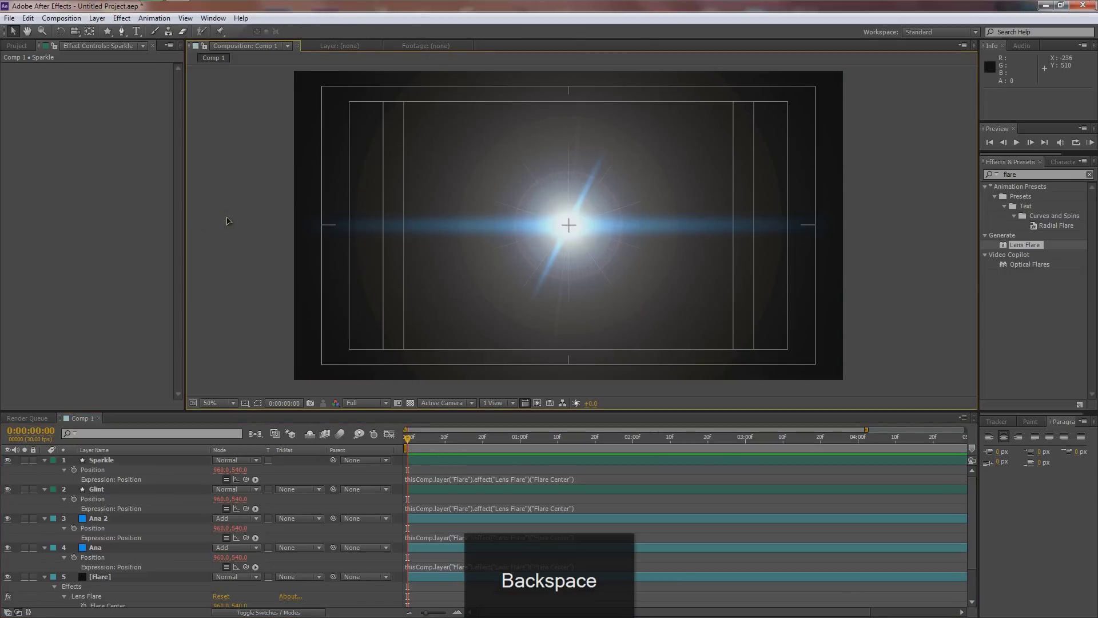
# Step: Try the Flare layer's Flare Center at about 1176, 472 to test the linked layers, and undo the move
pyautogui.scroll(-1, 112, 598)
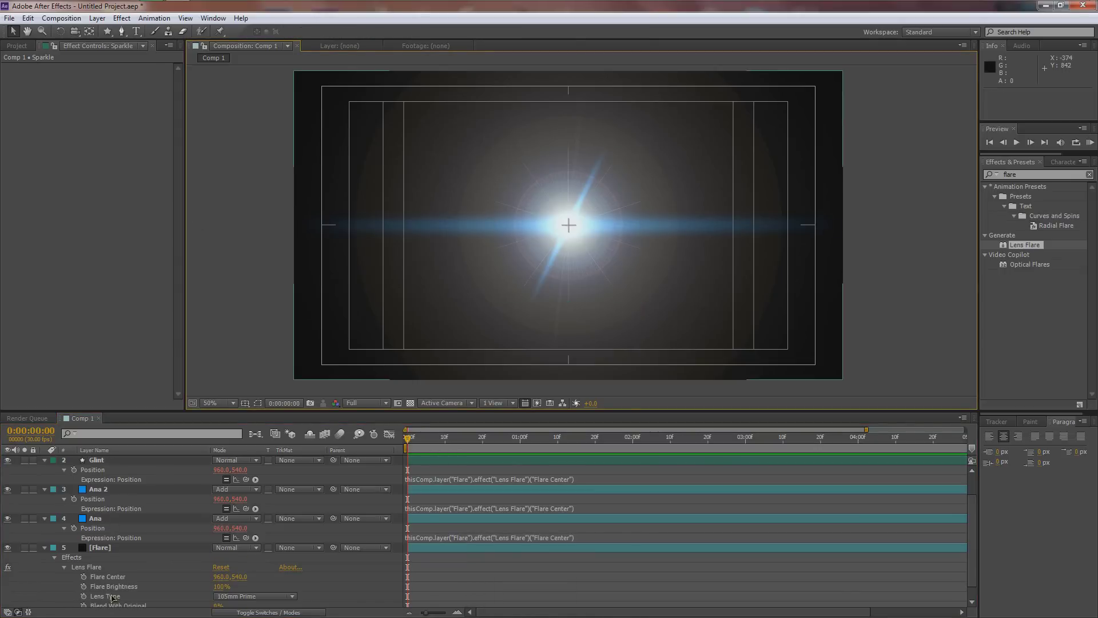
pyautogui.click(103, 549)
pyautogui.click(87, 566)
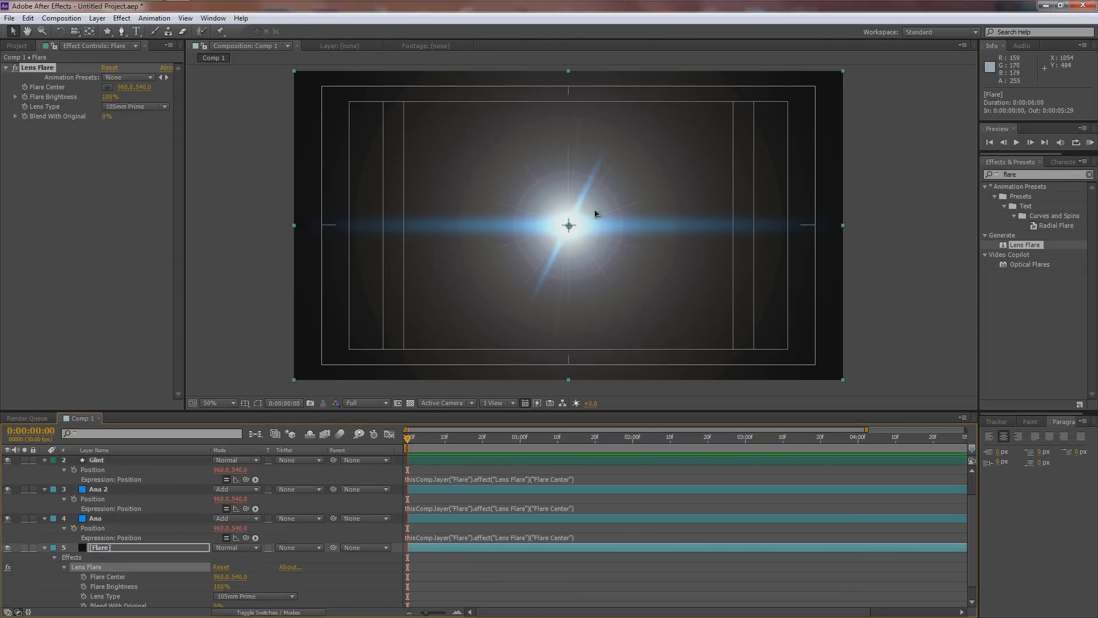
pyautogui.moveTo(570, 228); pyautogui.dragTo(633, 210)
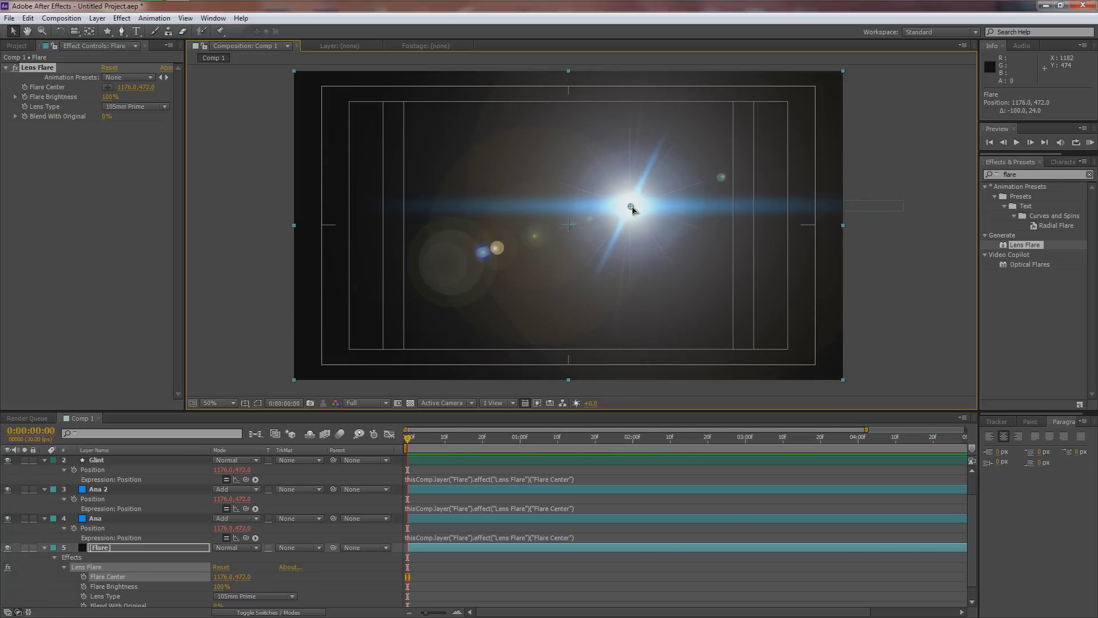
pyautogui.hotkey('ctrl', 'z')
pyautogui.hotkey('ctrl', 'z')
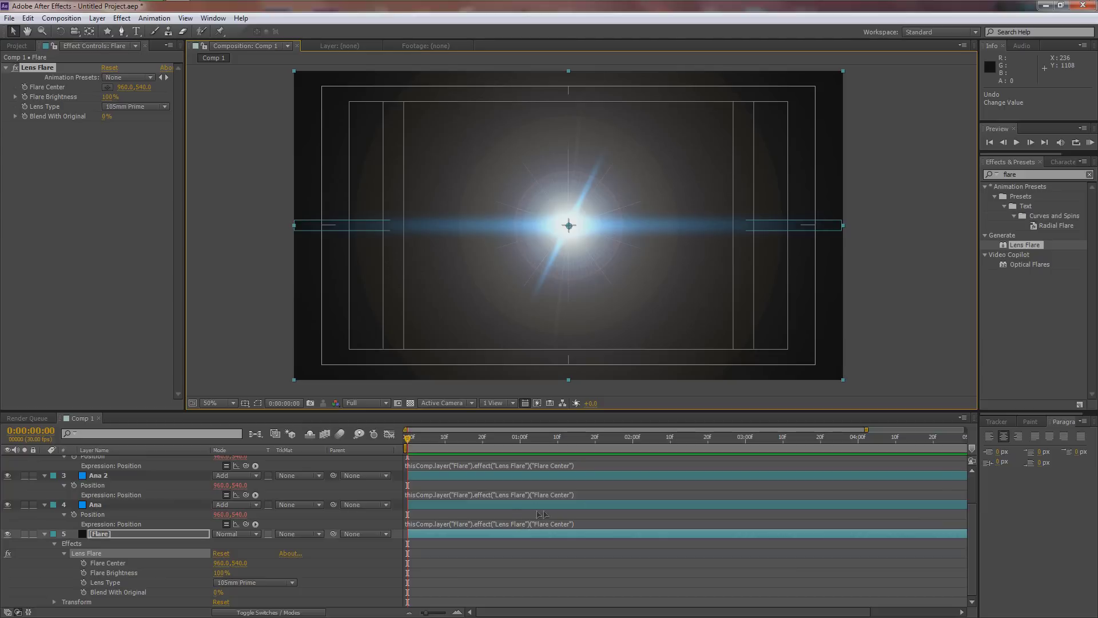
# Step: Maximize the timeline panel and reveal the Opacity property of the Sparkle, Glint, Ana 2 and Ana layers
pyautogui.click(117, 573)
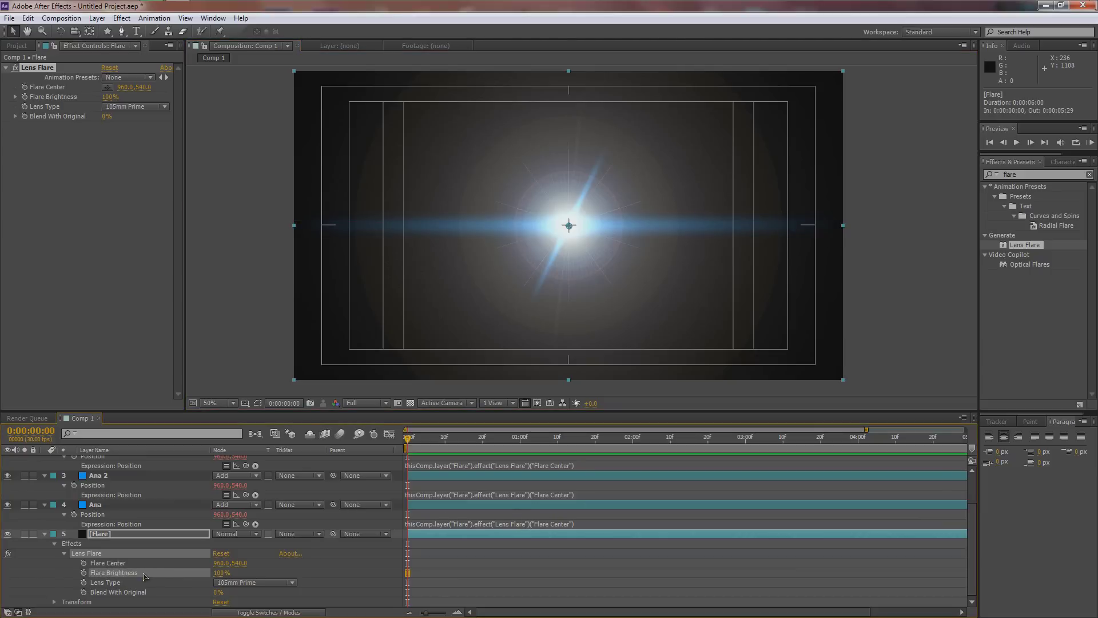
pyautogui.scroll(3, 156, 523)
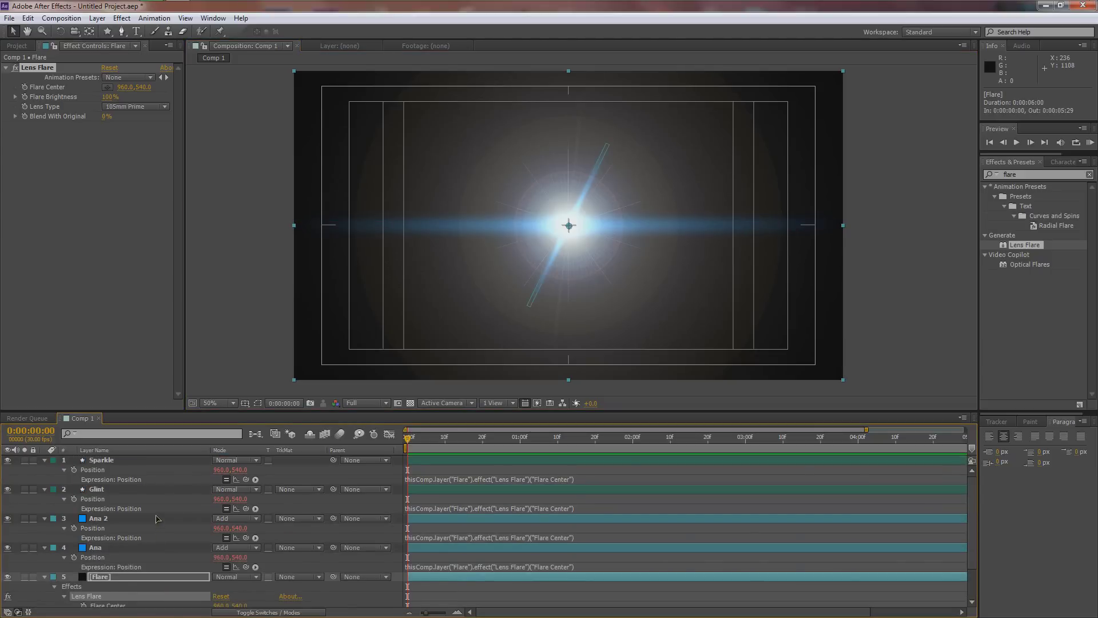
pyautogui.click(120, 461)
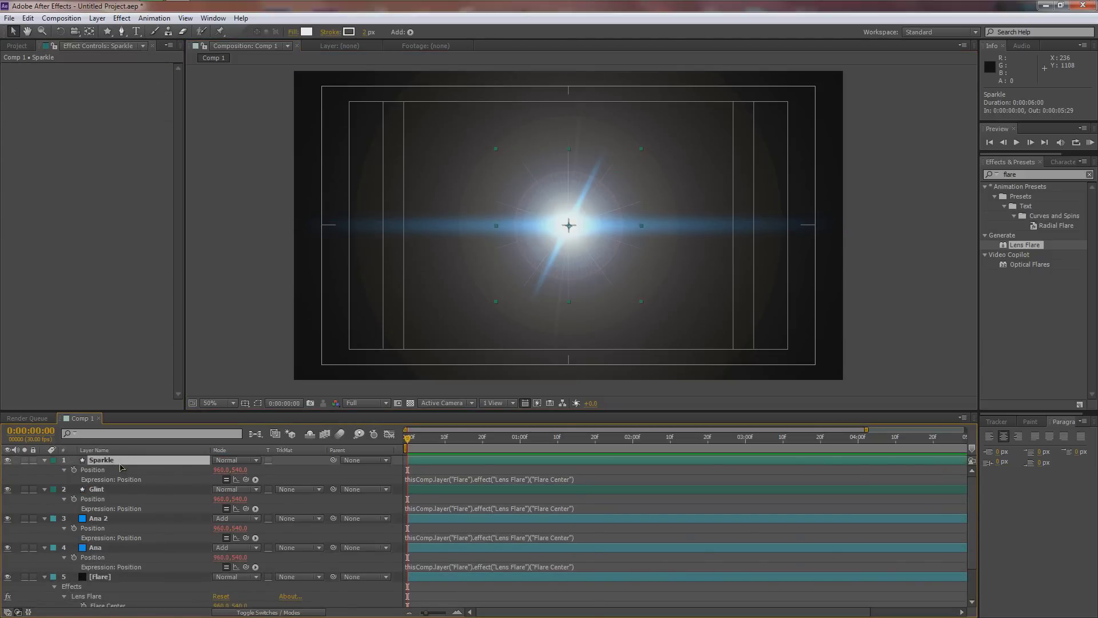
pyautogui.press('`')
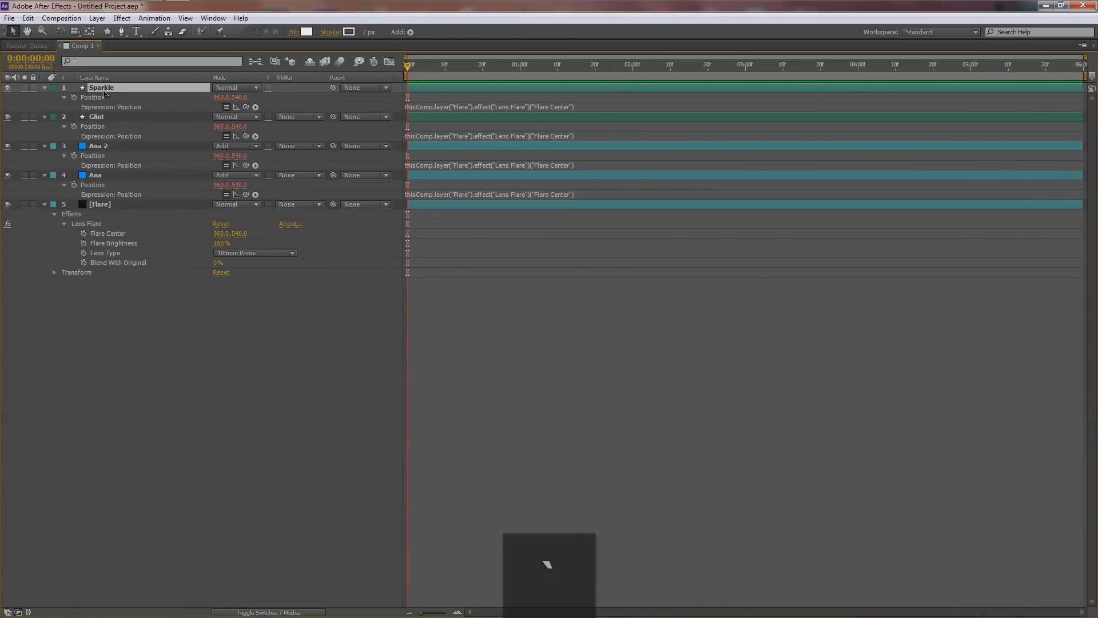
pyautogui.press('t')
pyautogui.click(103, 108)
pyautogui.press('t')
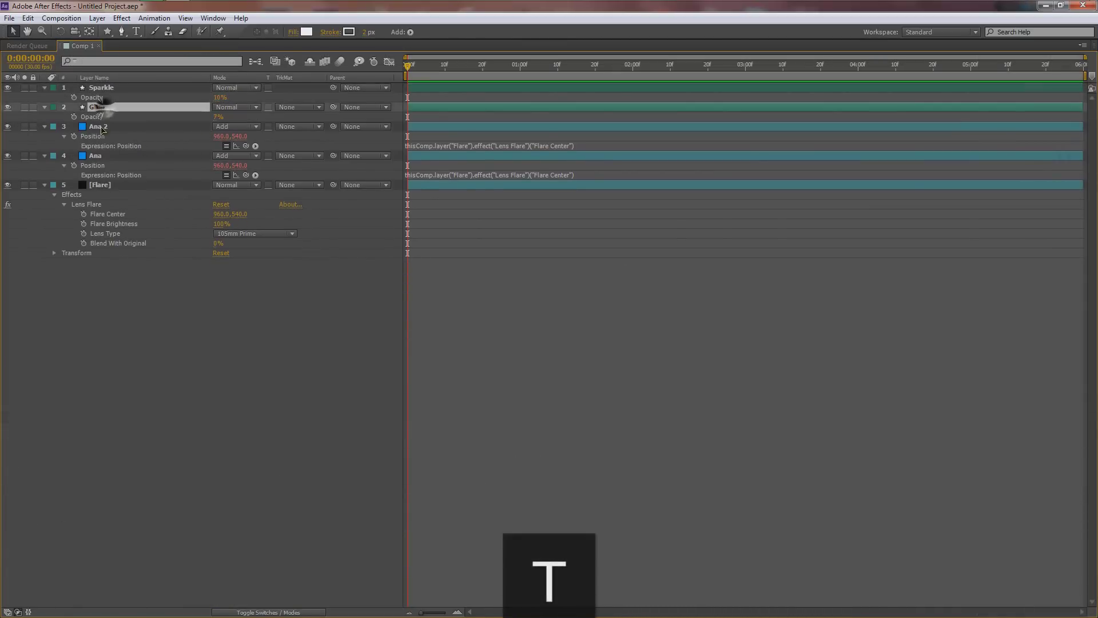
pyautogui.click(100, 127)
pyautogui.press('t')
pyautogui.click(98, 146)
pyautogui.press('t')
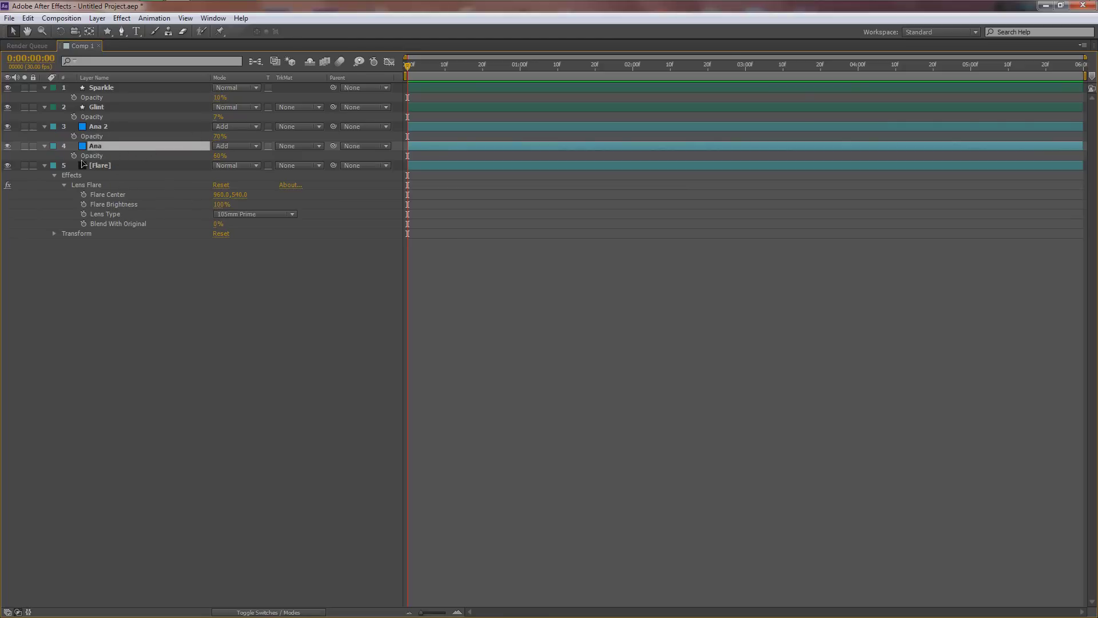
# Step: Link the Ana layer's Opacity to the Flare layer's Flare Brightness with an expression ending in -40
pyautogui.keyDown('alt'); pyautogui.click(74, 157); pyautogui.keyUp('alt')
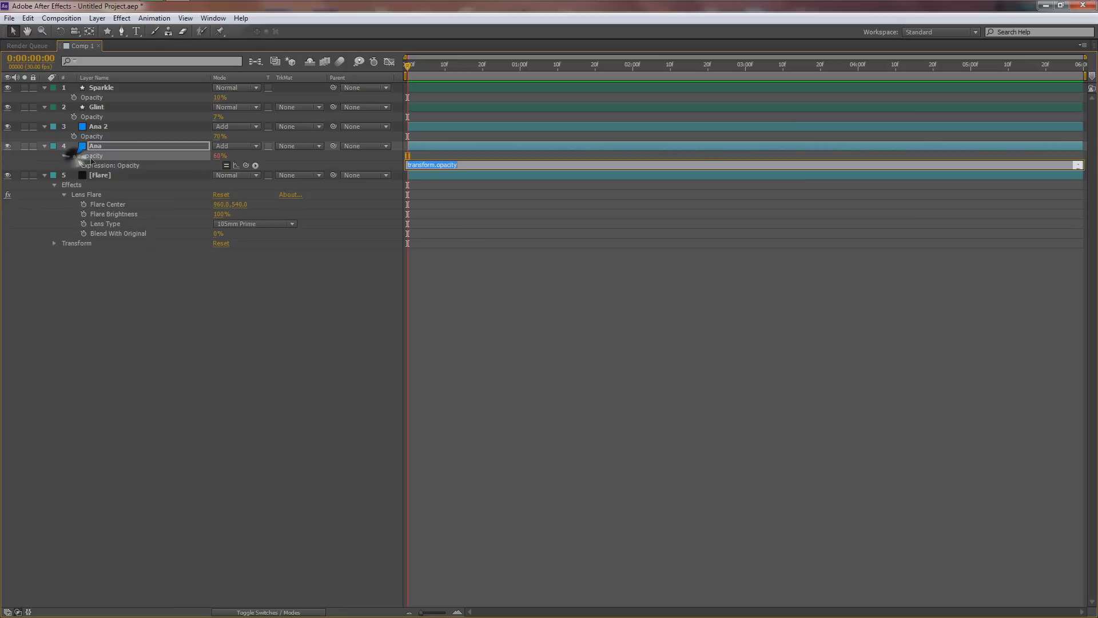
pyautogui.moveTo(246, 166); pyautogui.dragTo(134, 216)
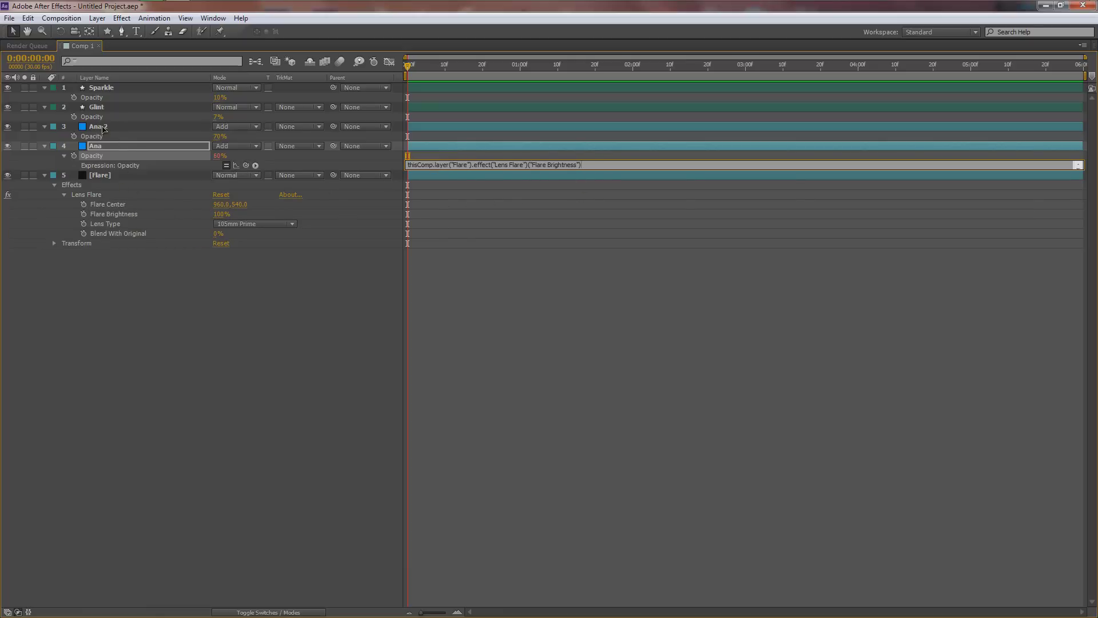
pyautogui.click(103, 129)
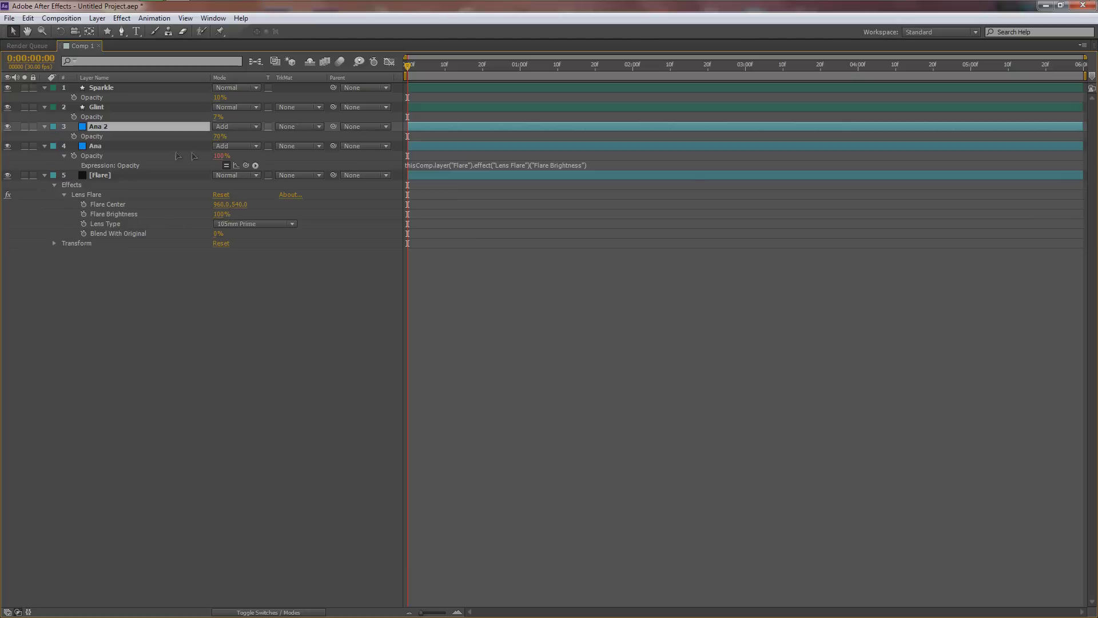
pyautogui.click(108, 146)
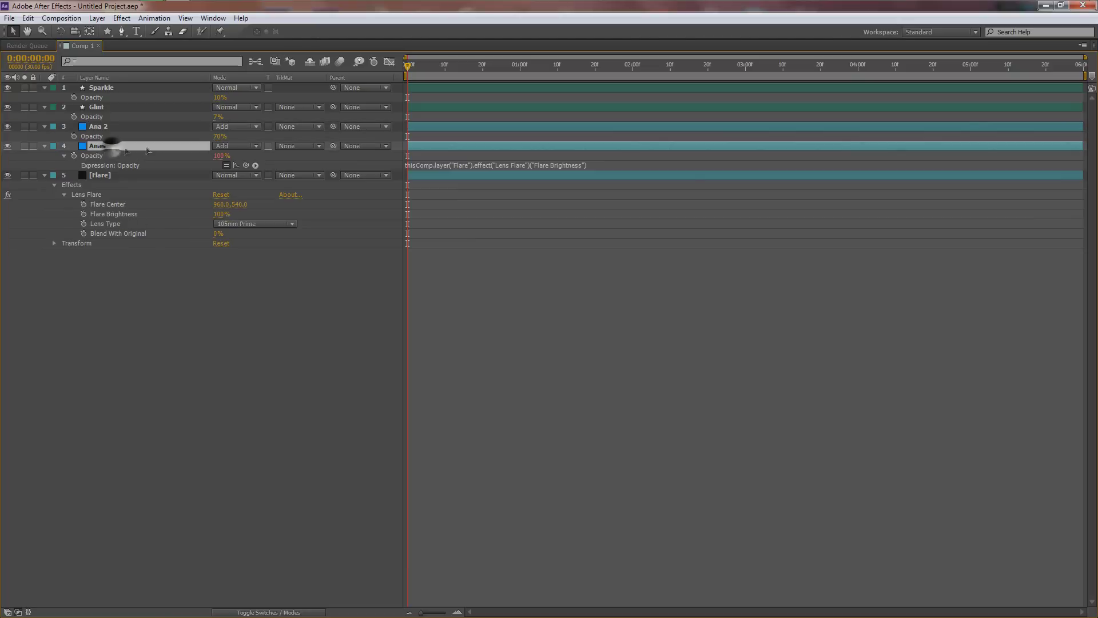
pyautogui.click(468, 165)
pyautogui.click(606, 165)
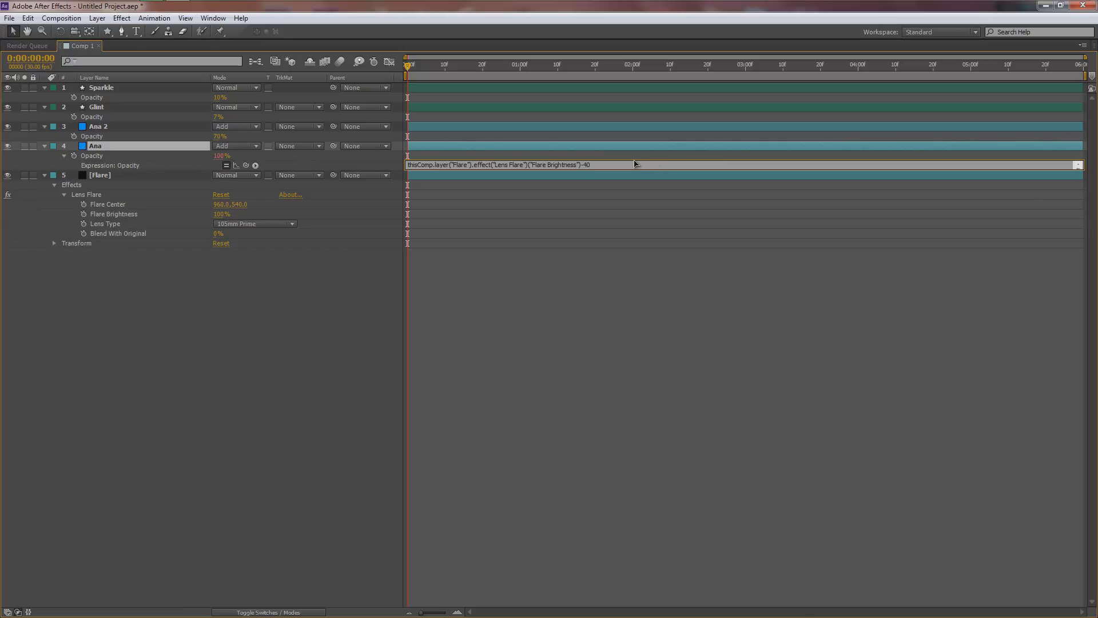
pyautogui.click(109, 177)
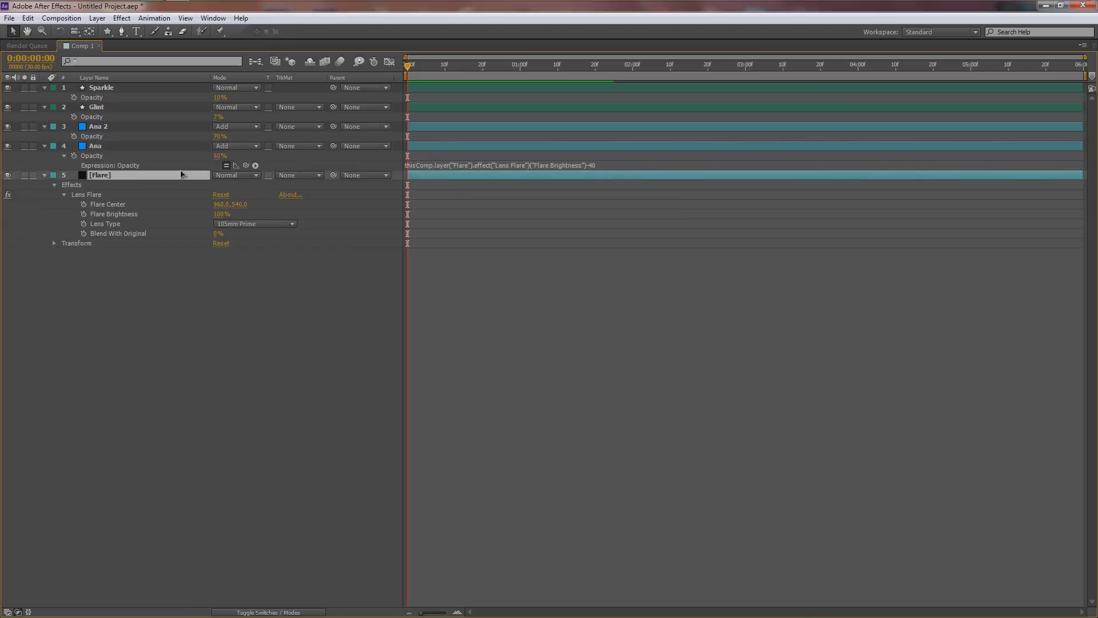
# Step: Select the Ana 2 layer and answer the Windows prompt by keeping the current color scheme and not showing the message again
pyautogui.click(123, 128)
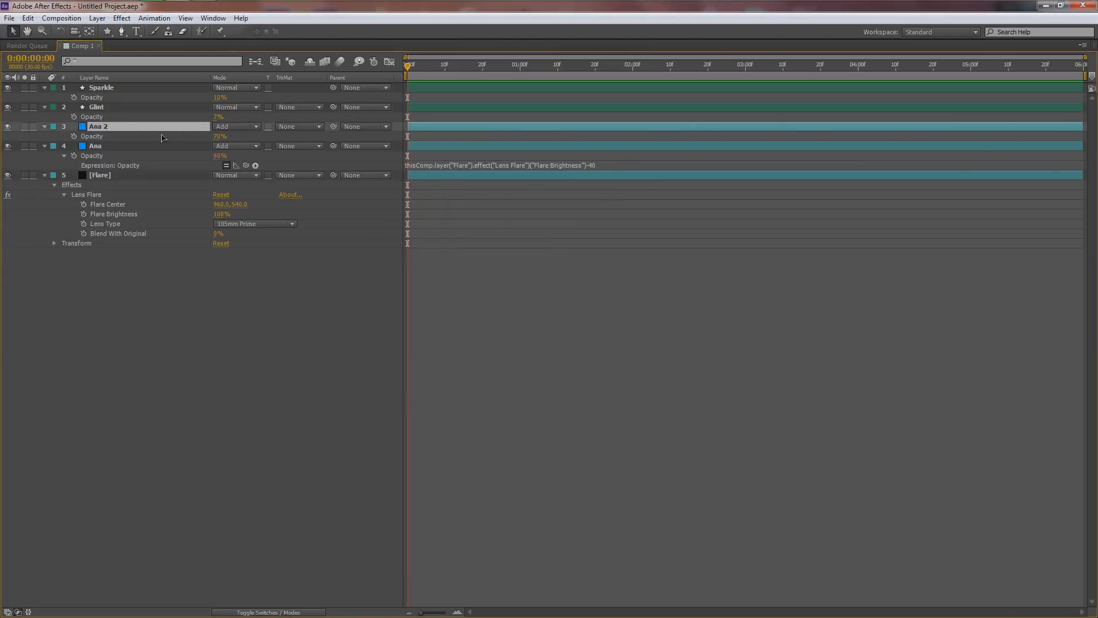
pyautogui.moveTo(210, 10)
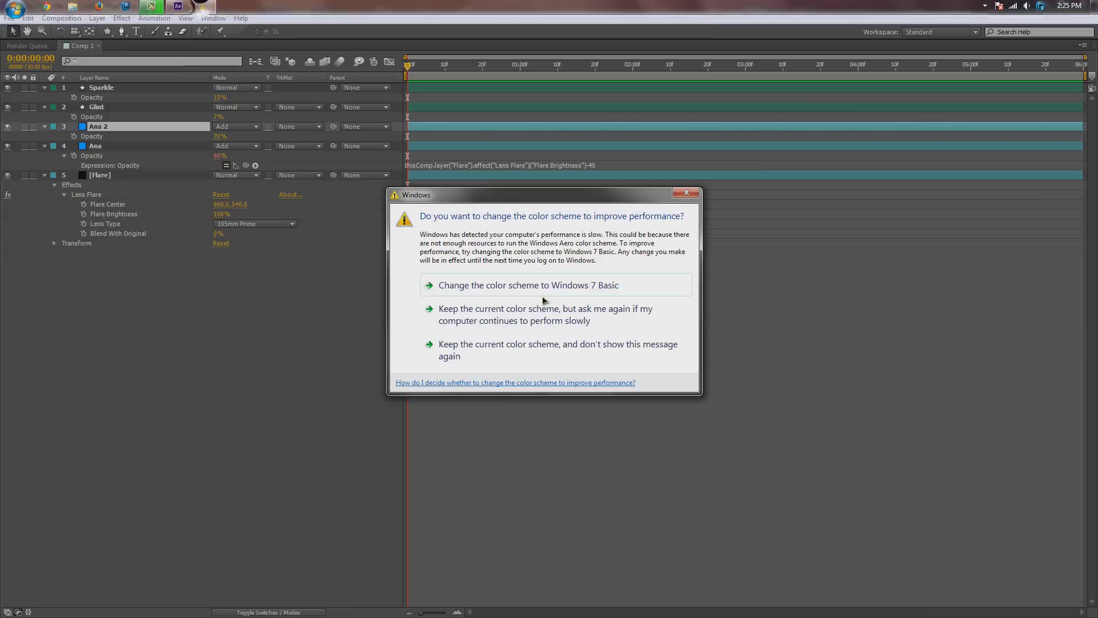
pyautogui.click(468, 350)
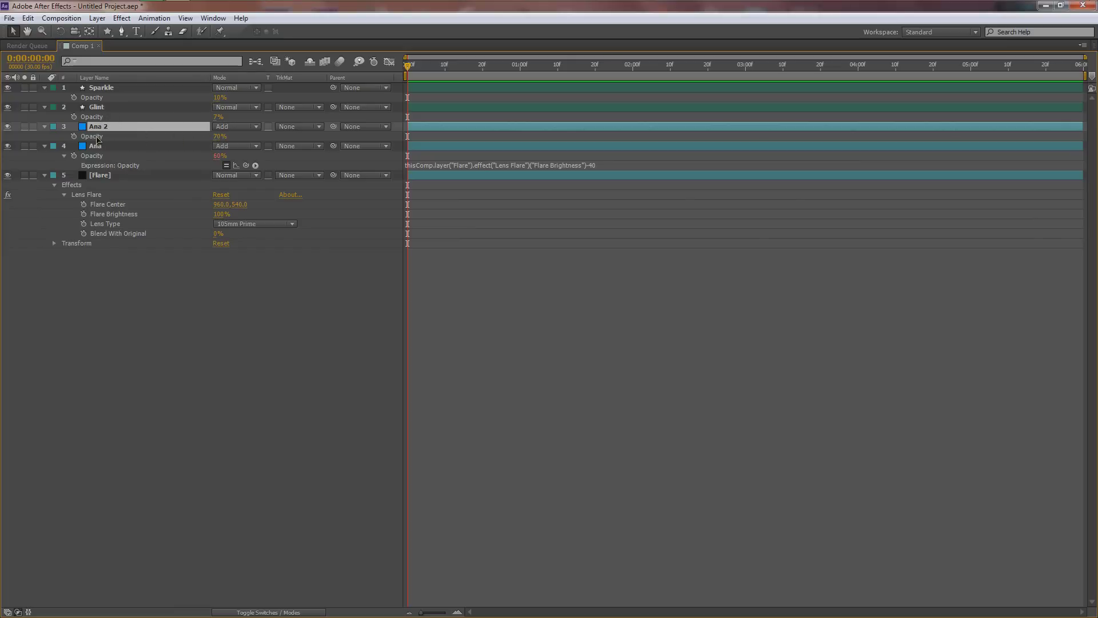
# Step: Link the Ana 2 layer's Opacity to the Flare layer's Flare Brightness with an expression ending in -30
pyautogui.keyDown('alt'); pyautogui.click(74, 136); pyautogui.keyUp('alt')
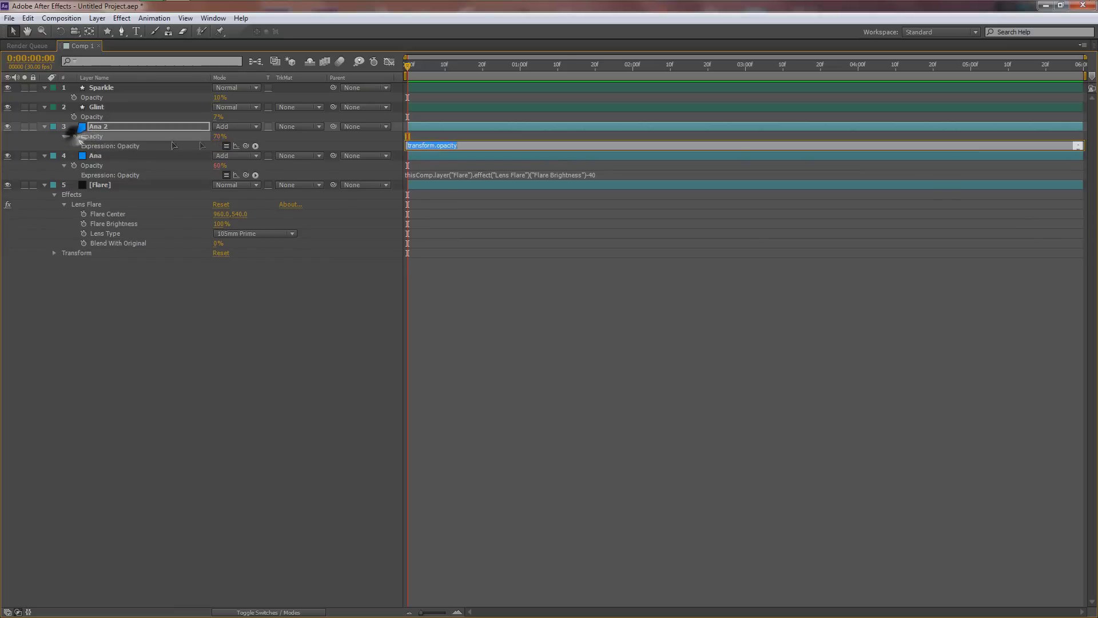
pyautogui.moveTo(246, 145); pyautogui.dragTo(124, 227)
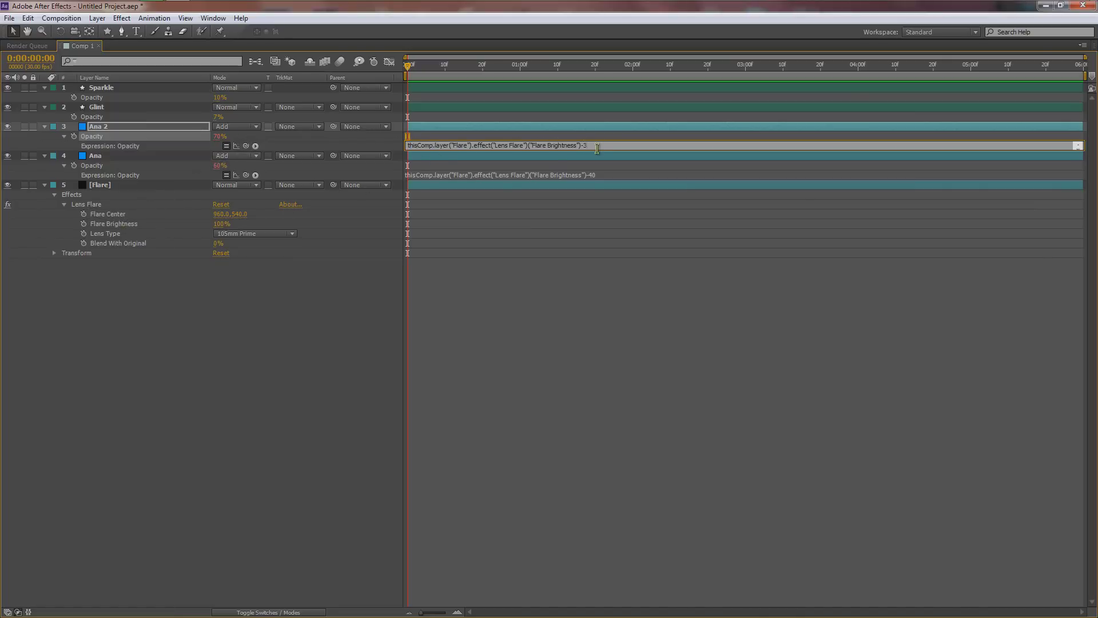
pyautogui.click(107, 109)
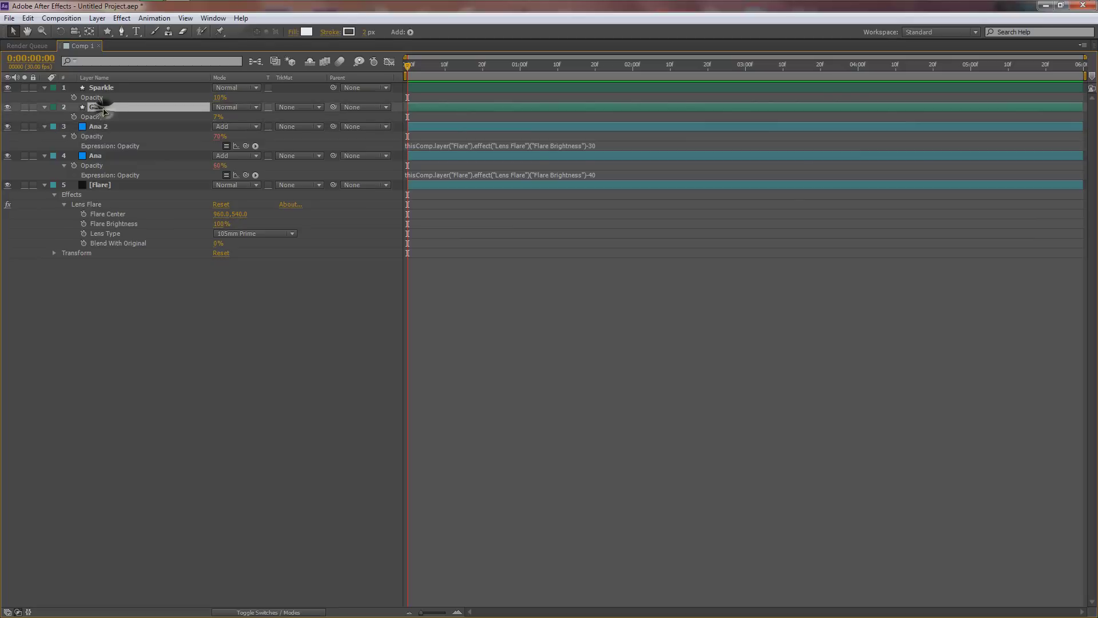
# Step: Link the Glint layer's Opacity to the Flare layer's Flare Brightness with an expression ending in -93
pyautogui.keyDown('alt'); pyautogui.click(74, 117); pyautogui.keyUp('alt')
pyautogui.moveTo(246, 126); pyautogui.dragTo(172, 234)
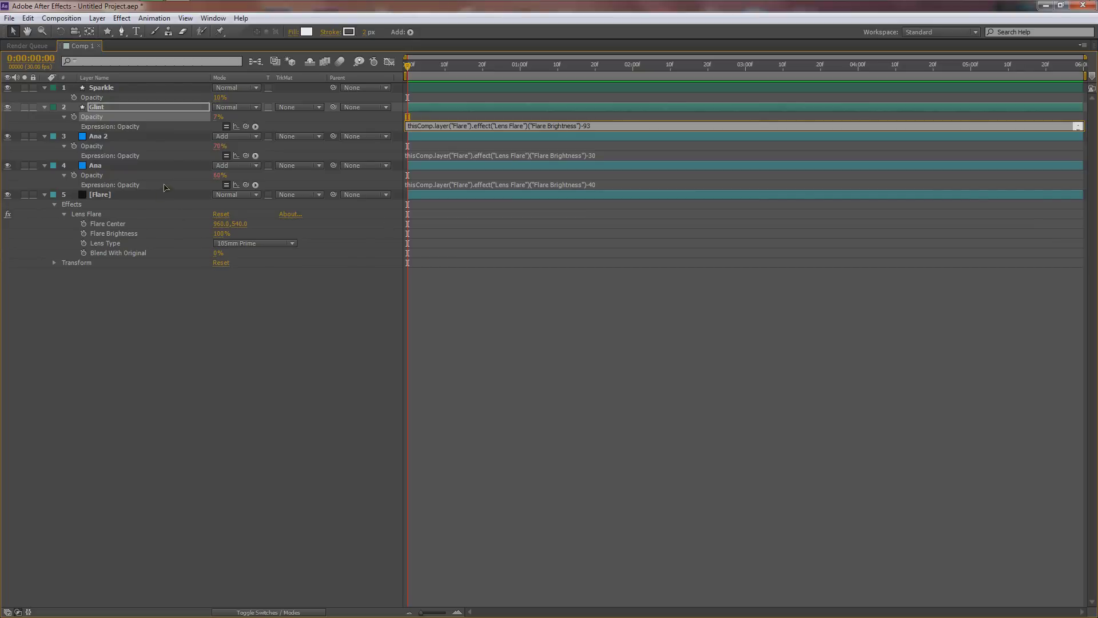
pyautogui.click(115, 89)
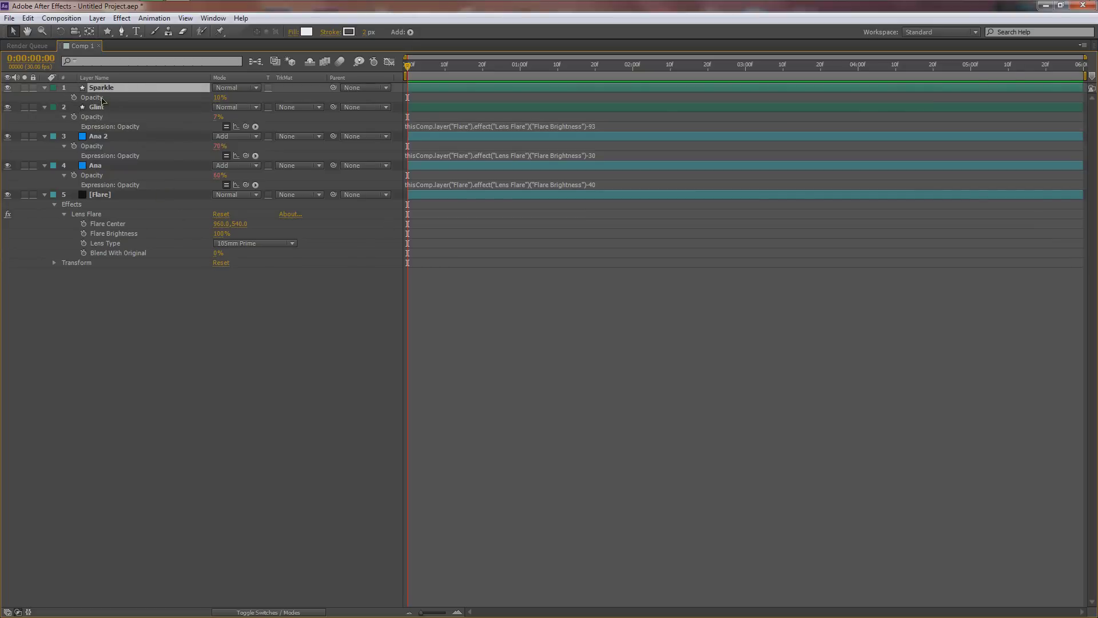
# Step: Link the Sparkle layer's Opacity to the Flare layer's Flare Brightness with an expression ending in -90
pyautogui.keyDown('alt'); pyautogui.click(74, 97); pyautogui.keyUp('alt')
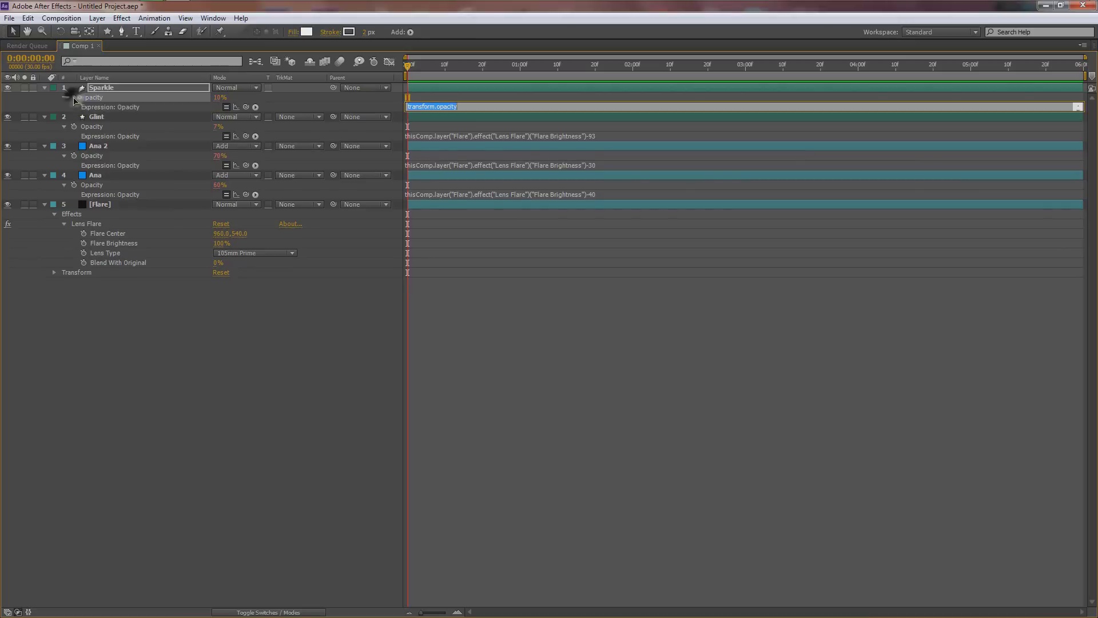
pyautogui.moveTo(246, 107); pyautogui.dragTo(123, 244)
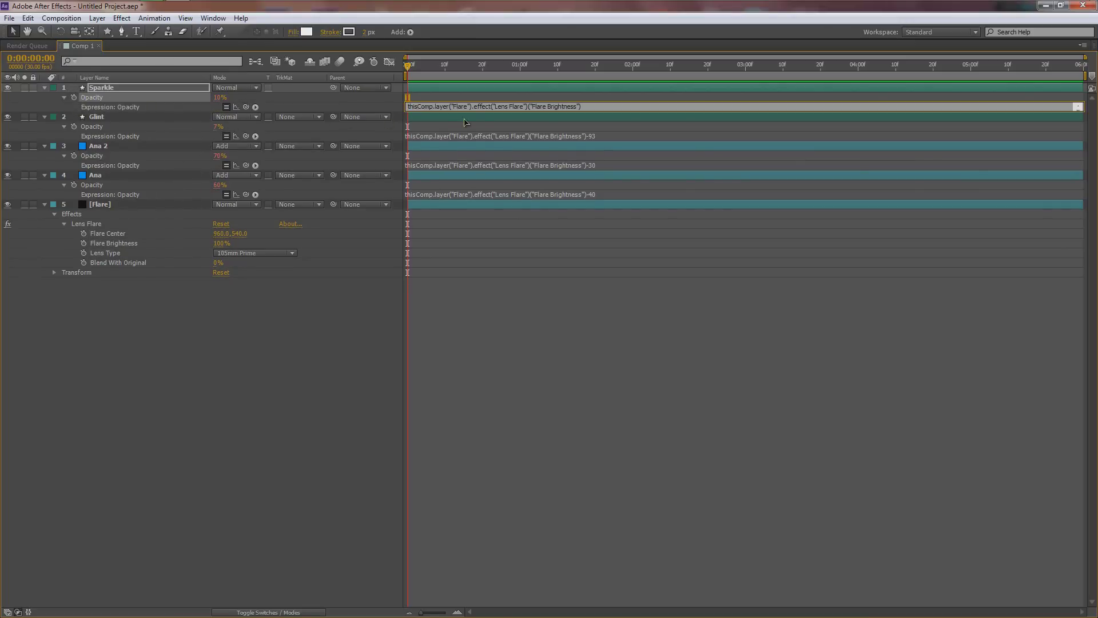
pyautogui.write('-90')
pyautogui.click(122, 118)
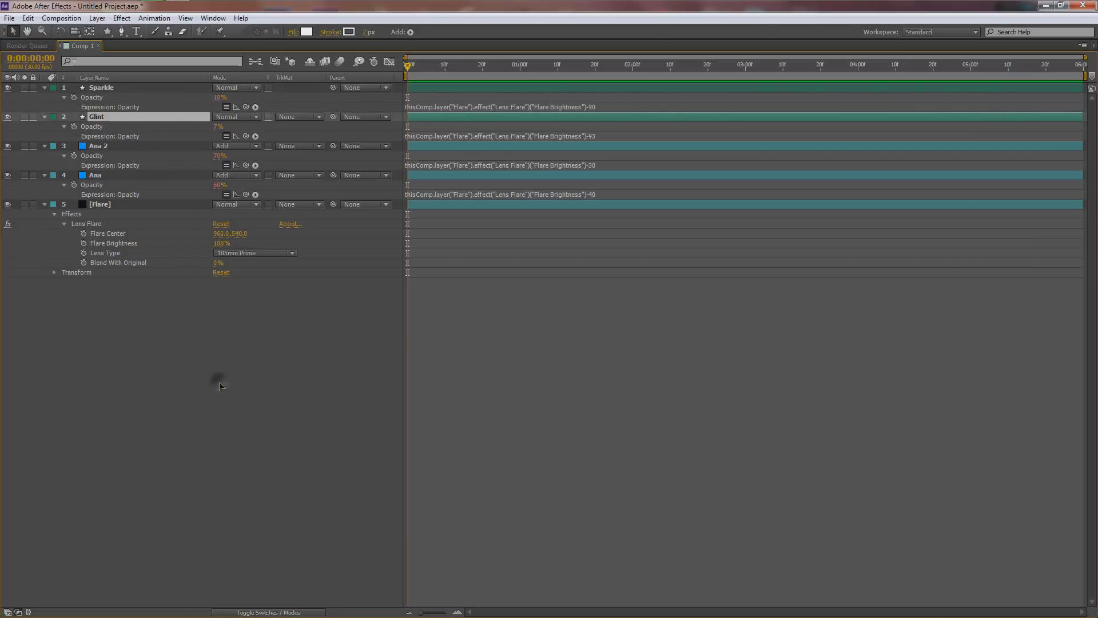
# Step: Restore the full panel layout, then add a null object to the composition and rename it Control
pyautogui.click(221, 383)
pyautogui.press('`')
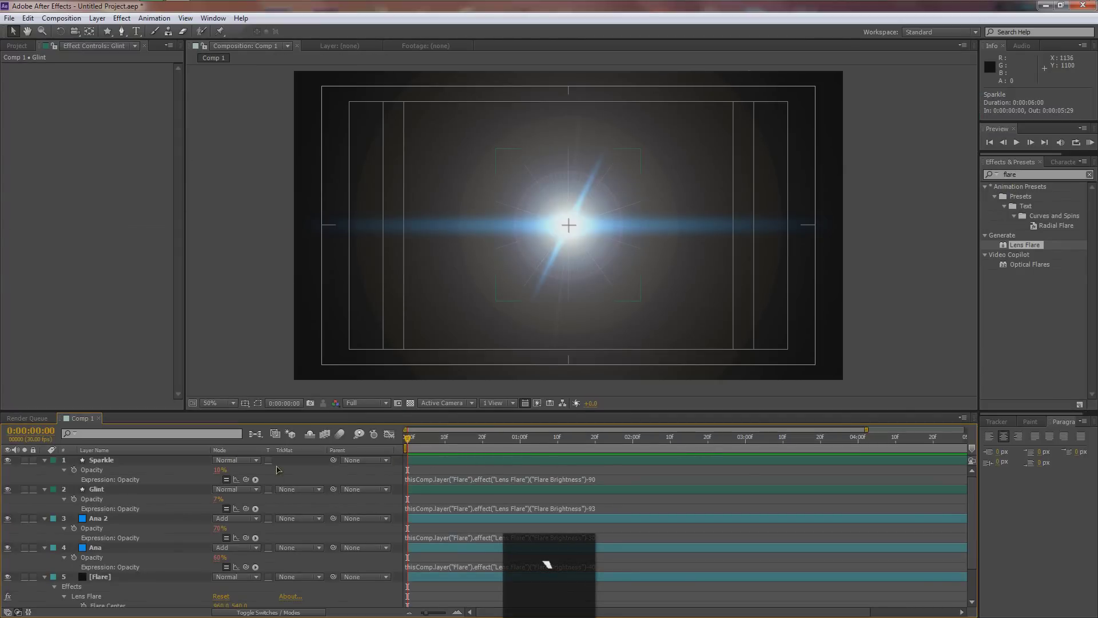
pyautogui.click(117, 487)
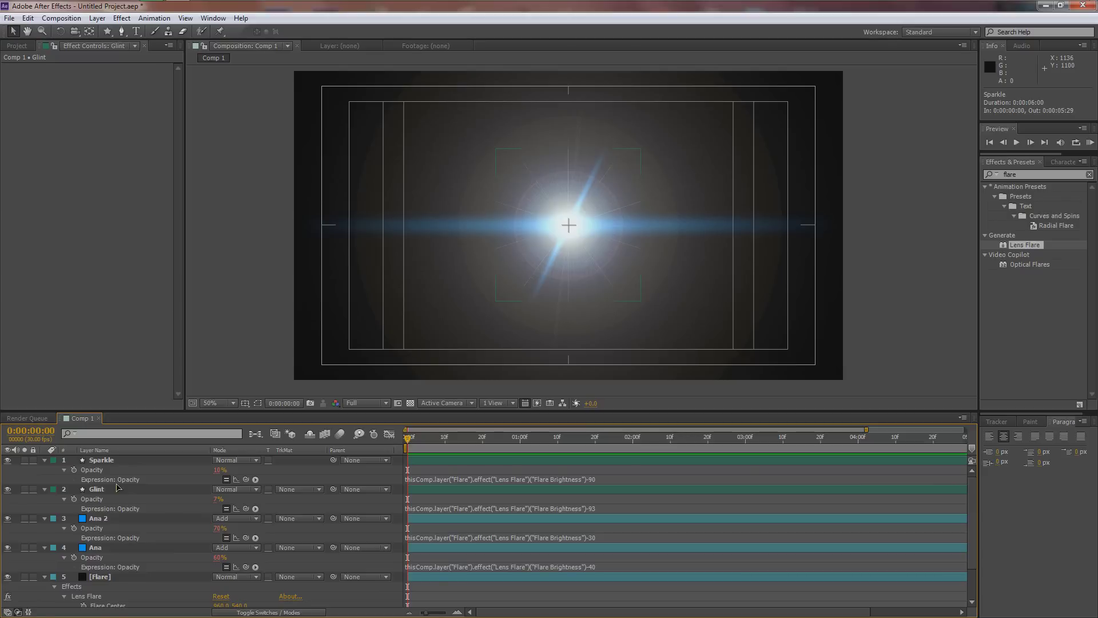
pyautogui.hotkey('ctrl', 'shift', 'alt', 'h')
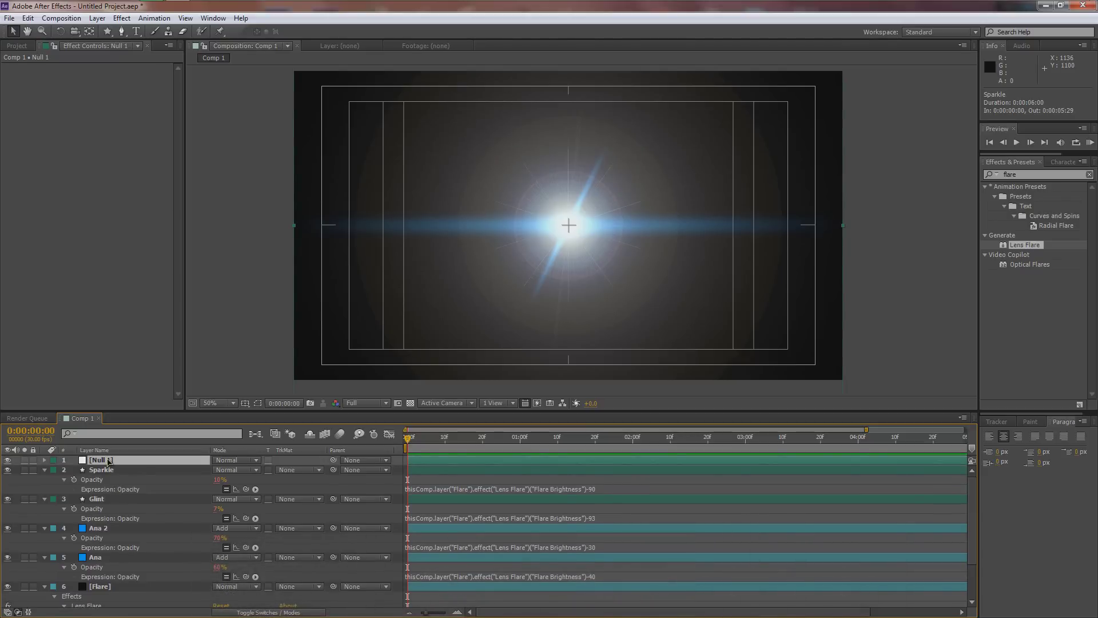
pyautogui.press('Return')
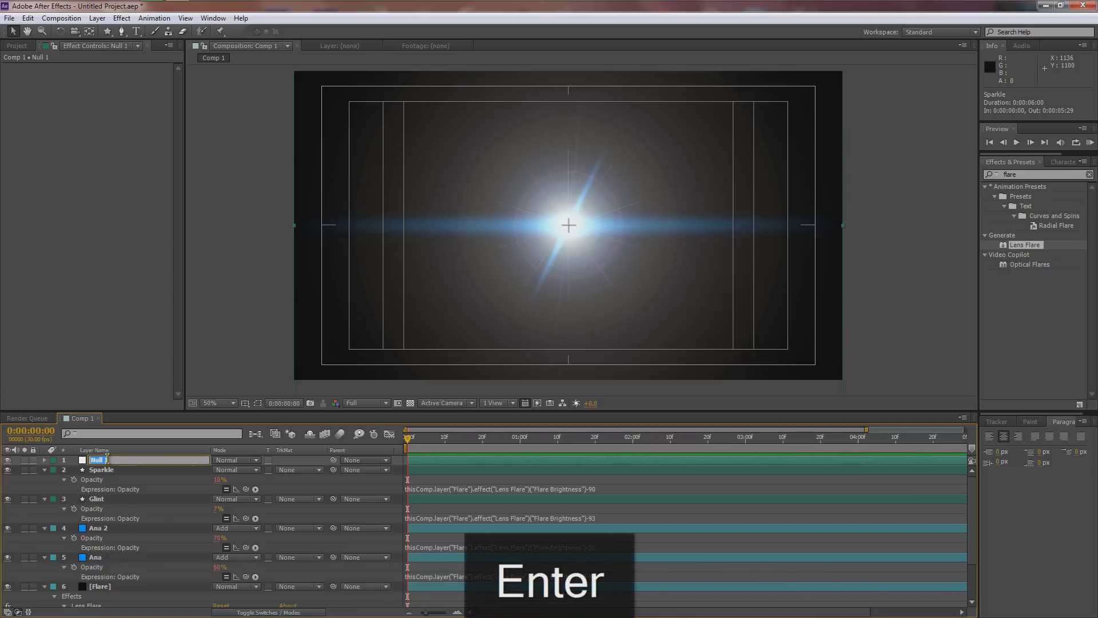
pyautogui.write('Control')
pyautogui.press('Return')
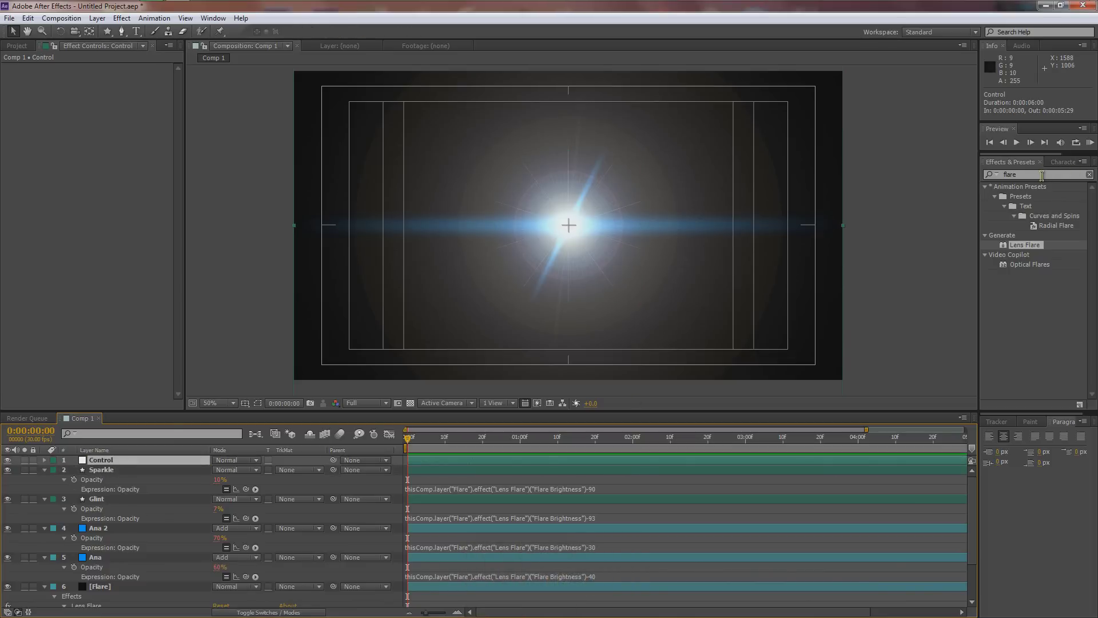
# Step: Find the Slider Control effect, apply it to the Control layer and duplicate it twice
pyautogui.click(1083, 174)
pyautogui.write('control')
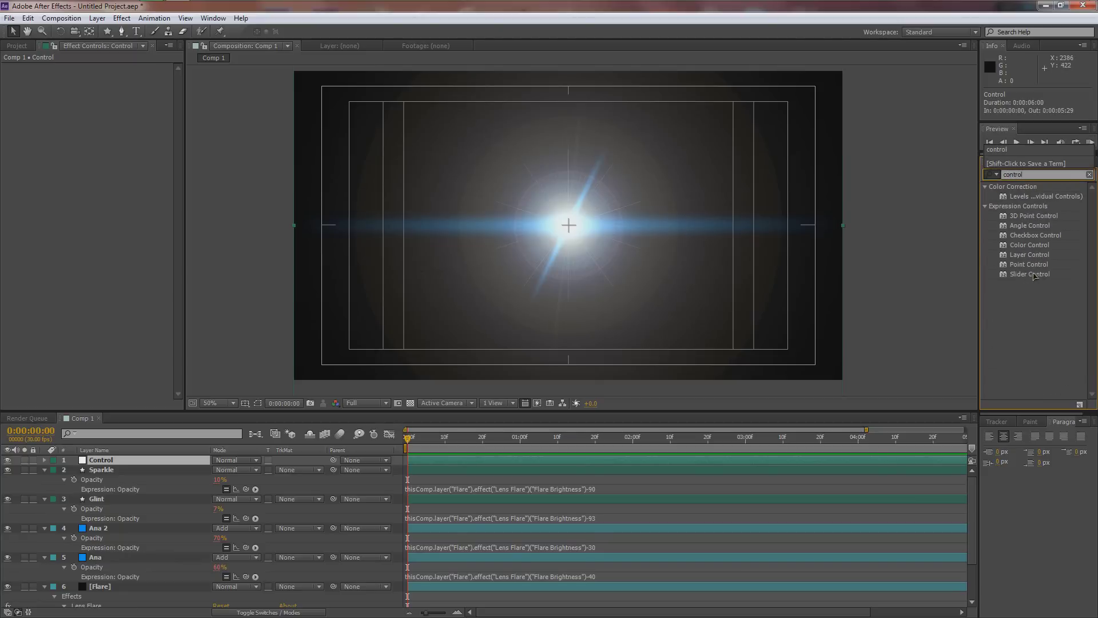
pyautogui.moveTo(1028, 275); pyautogui.dragTo(138, 242)
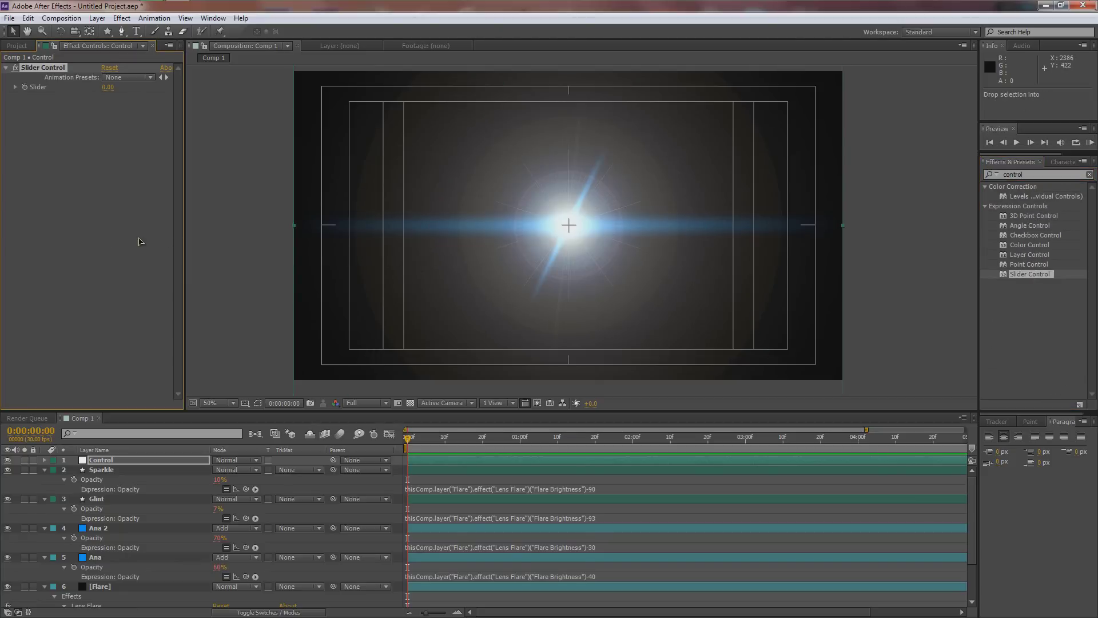
pyautogui.hotkey('ctrl', 'd')
pyautogui.hotkey('ctrl', 'd')
# Step: Rename the Control layer's three slider effects Freq, Amp and Brightness, in that order
pyautogui.click(45, 68)
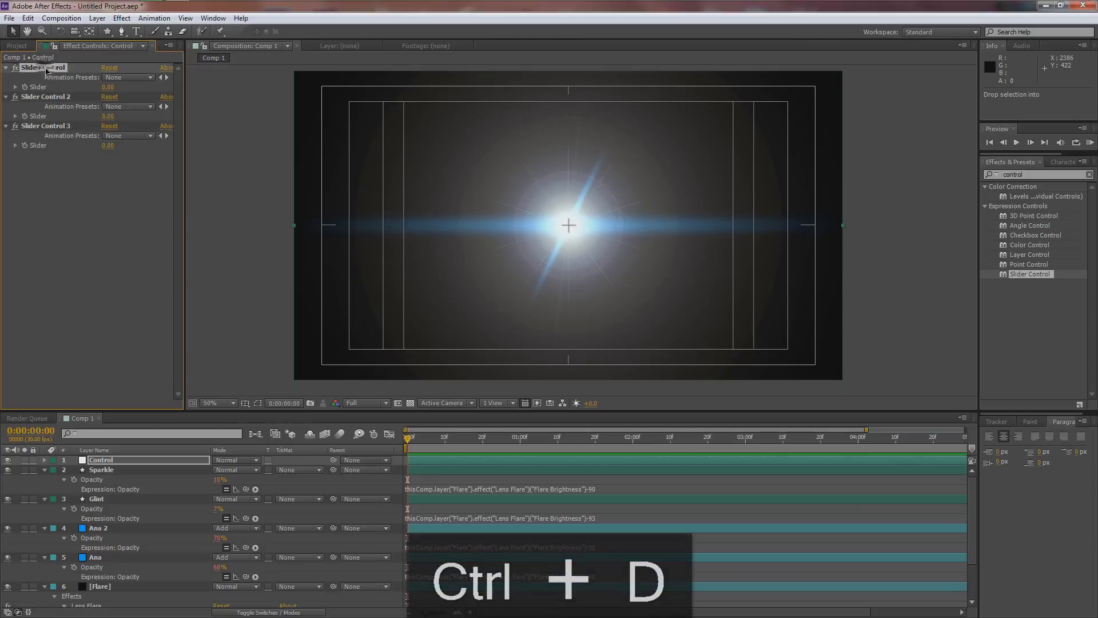
pyautogui.press('Return')
pyautogui.write('Freq')
pyautogui.press('Return')
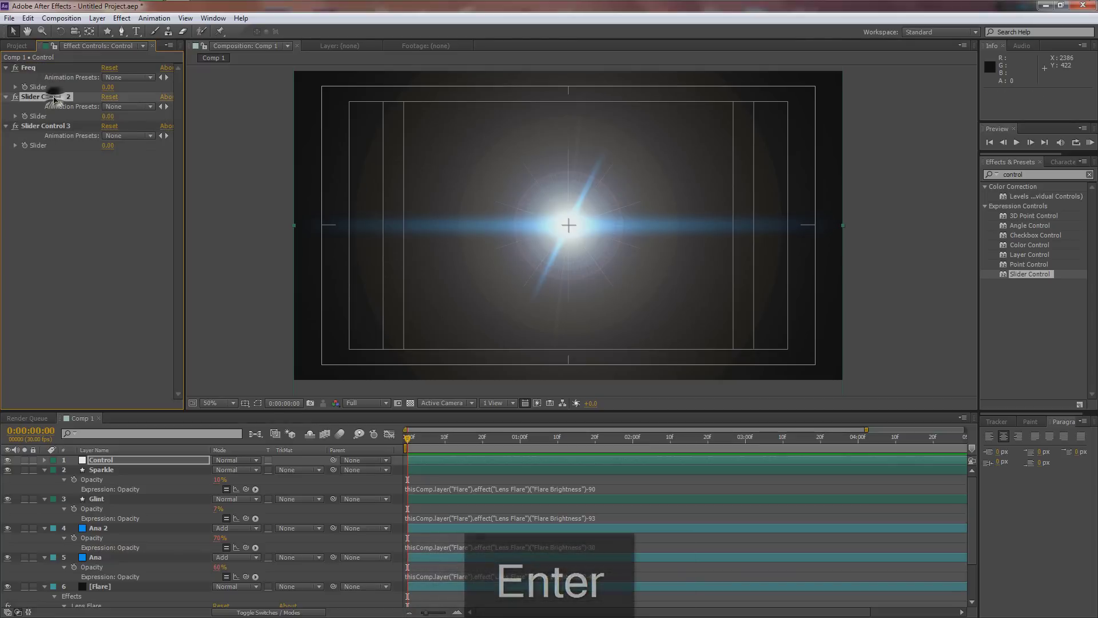
pyautogui.click(53, 97)
pyautogui.press('Return')
pyautogui.write('Amp')
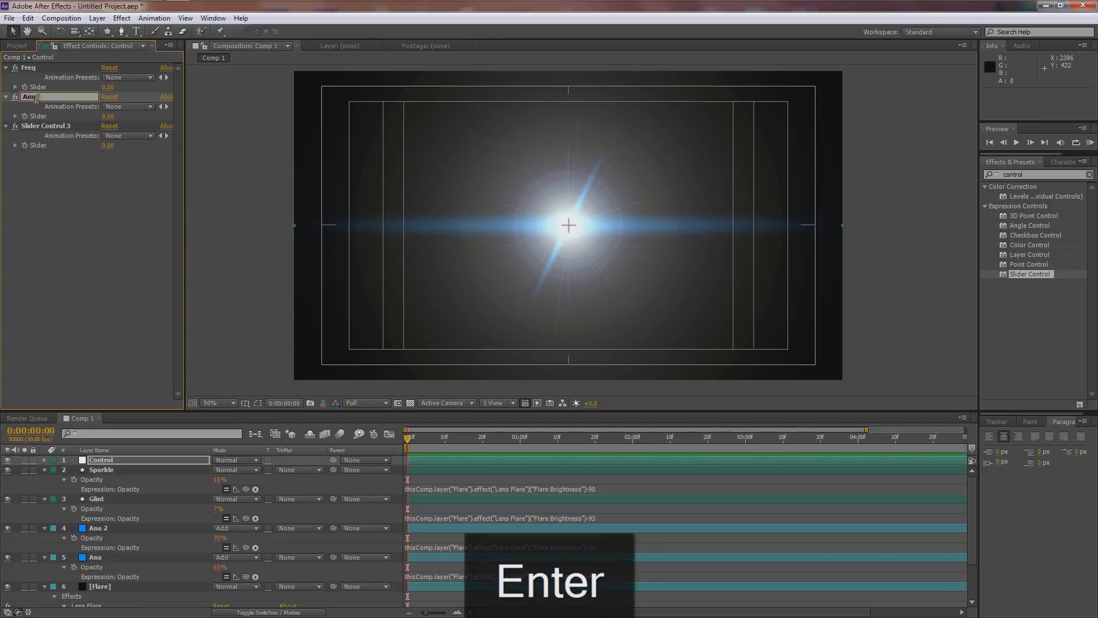
pyautogui.press('Return')
pyautogui.click(39, 127)
pyautogui.press('Return')
pyautogui.write('Brightness')
pyautogui.press('Return')
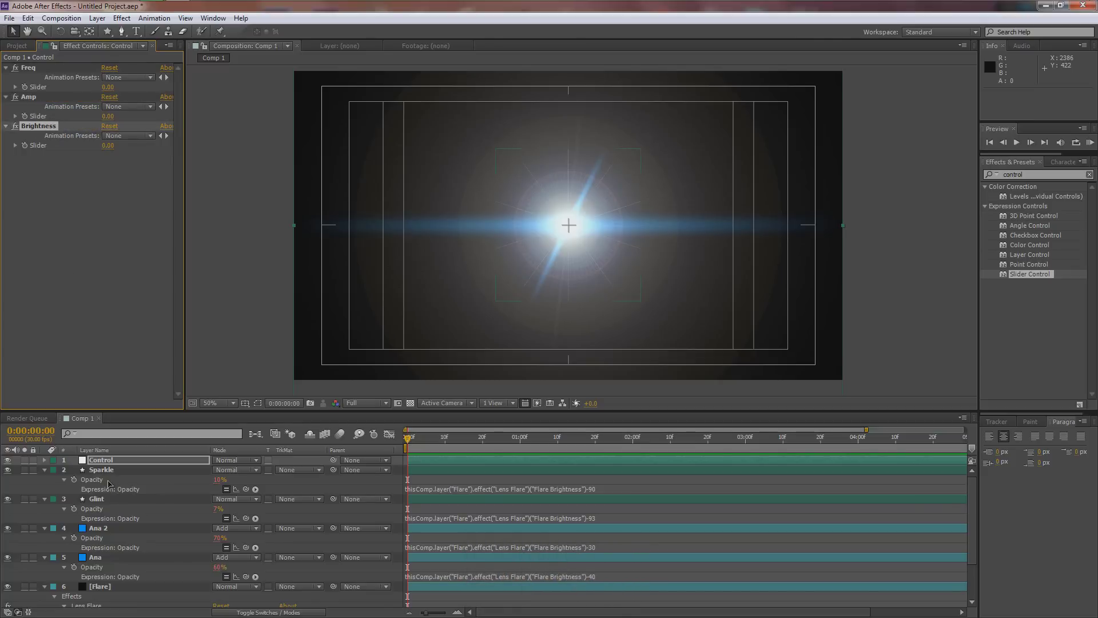
# Step: Link the Flare layer's Flare Brightness to the Control layer's Brightness slider with an expression
pyautogui.click(104, 460)
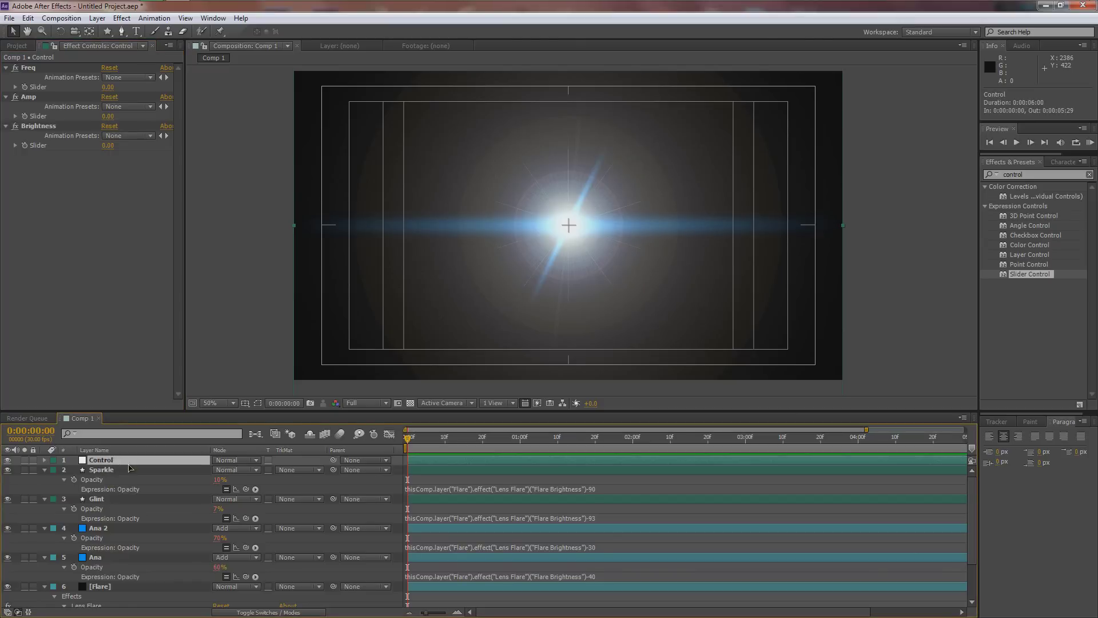
pyautogui.scroll(-3, 128, 473)
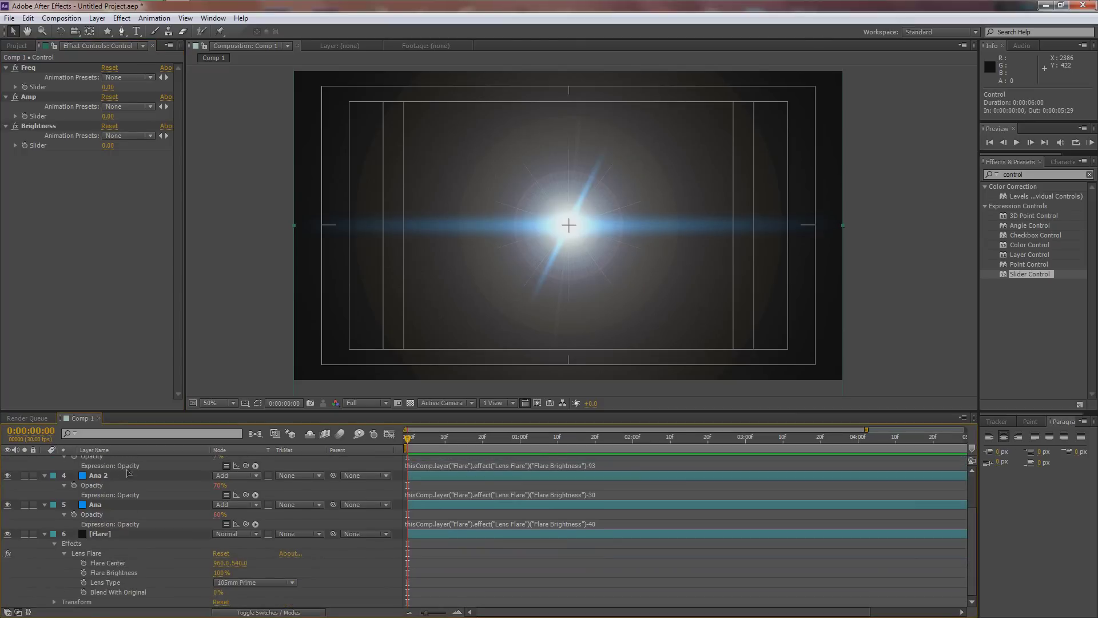
pyautogui.click(113, 573)
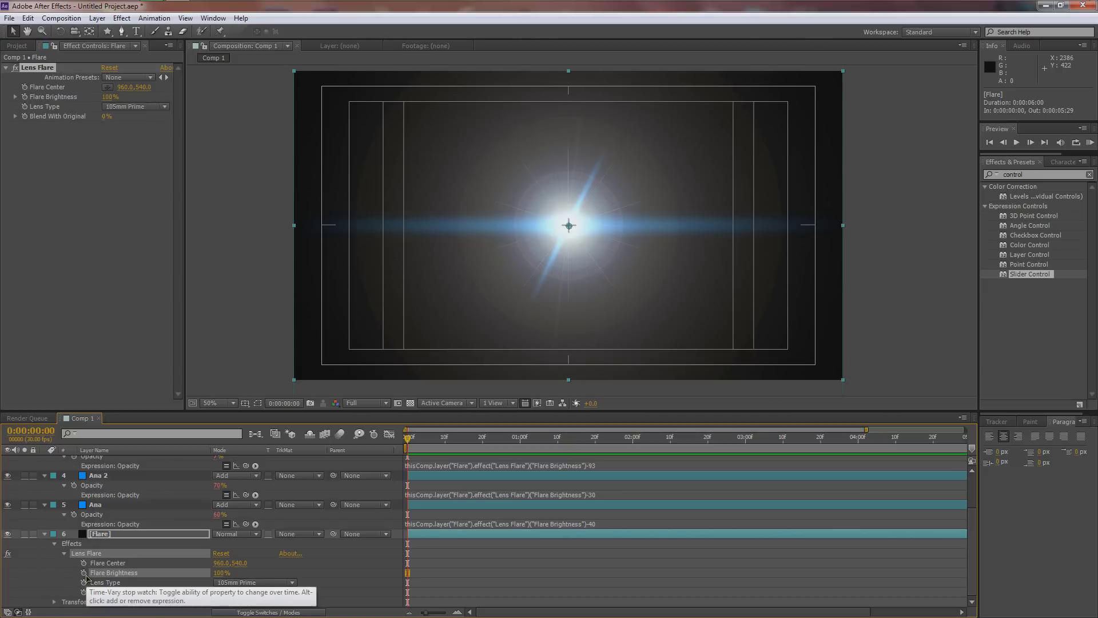
pyautogui.keyDown('alt'); pyautogui.click(83, 573); pyautogui.keyUp('alt')
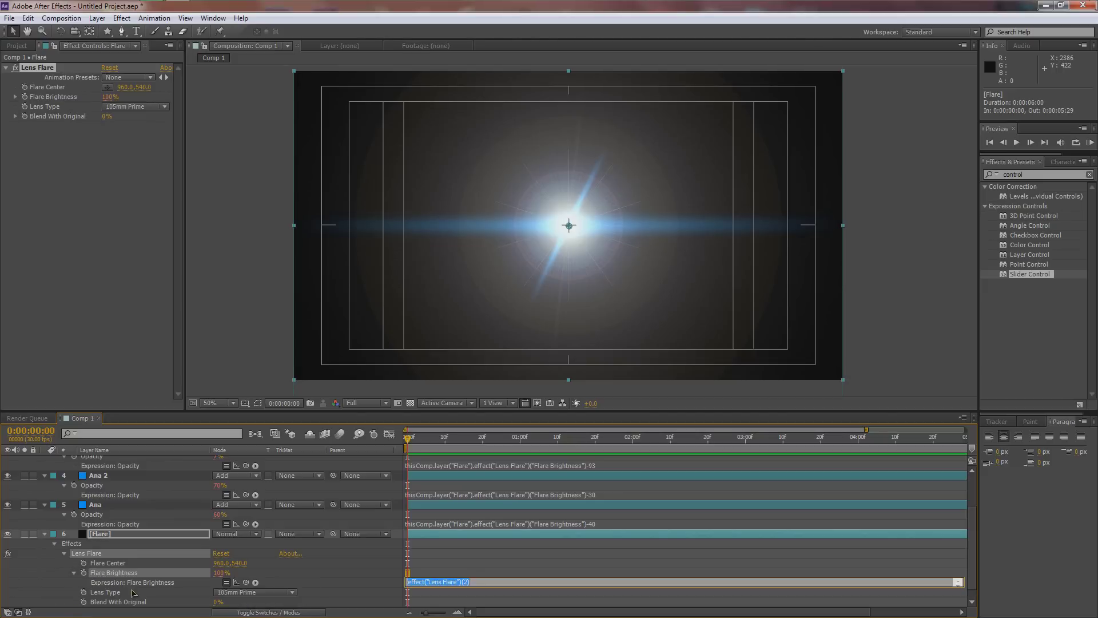
pyautogui.moveTo(246, 582)
pyautogui.mouseDown()
pyautogui.moveTo(210, 555)
pyautogui.moveTo(42, 263)
pyautogui.moveTo(40, 196)
pyautogui.moveTo(251, 564)
pyautogui.moveTo(240, 573)
pyautogui.mouseUp()
pyautogui.scroll(2, 115, 526)
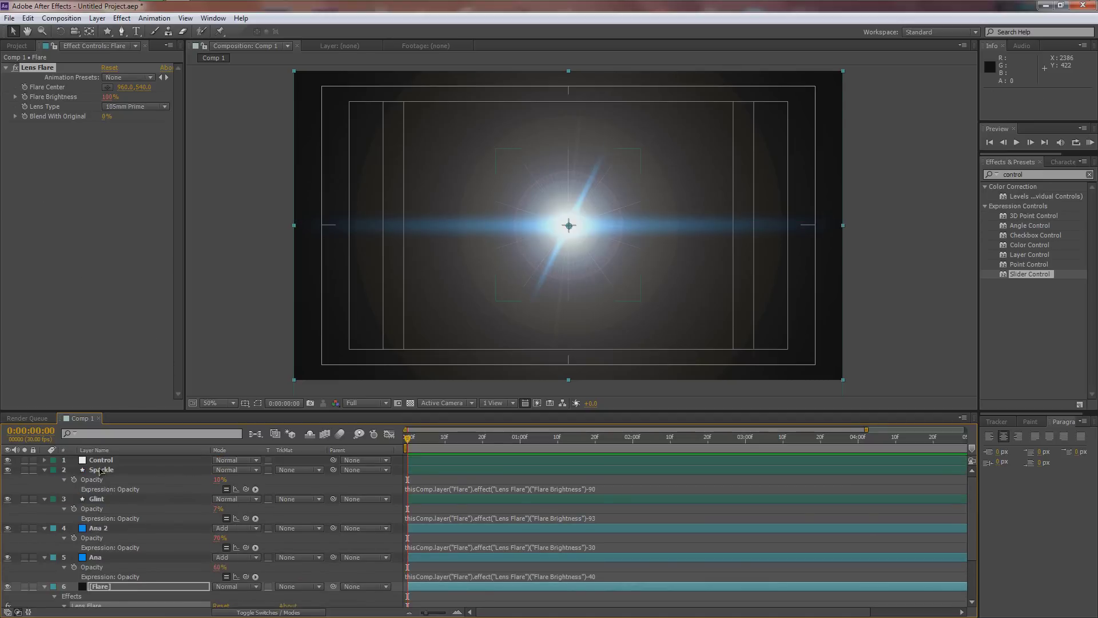
pyautogui.click(99, 461)
pyautogui.scroll(-2, 135, 534)
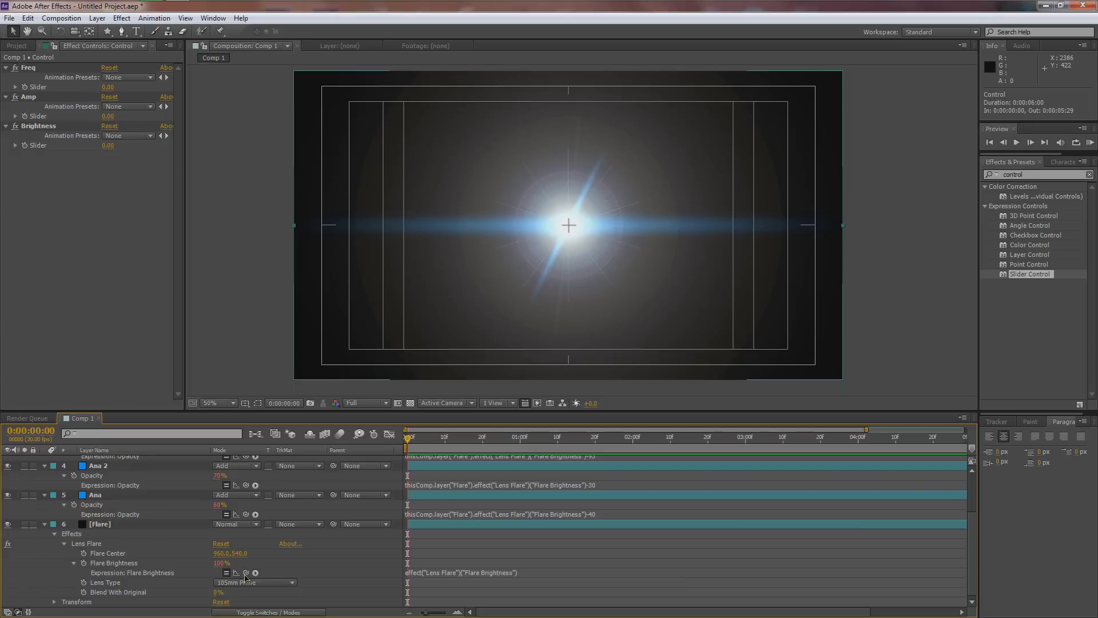
pyautogui.moveTo(246, 572); pyautogui.dragTo(39, 147)
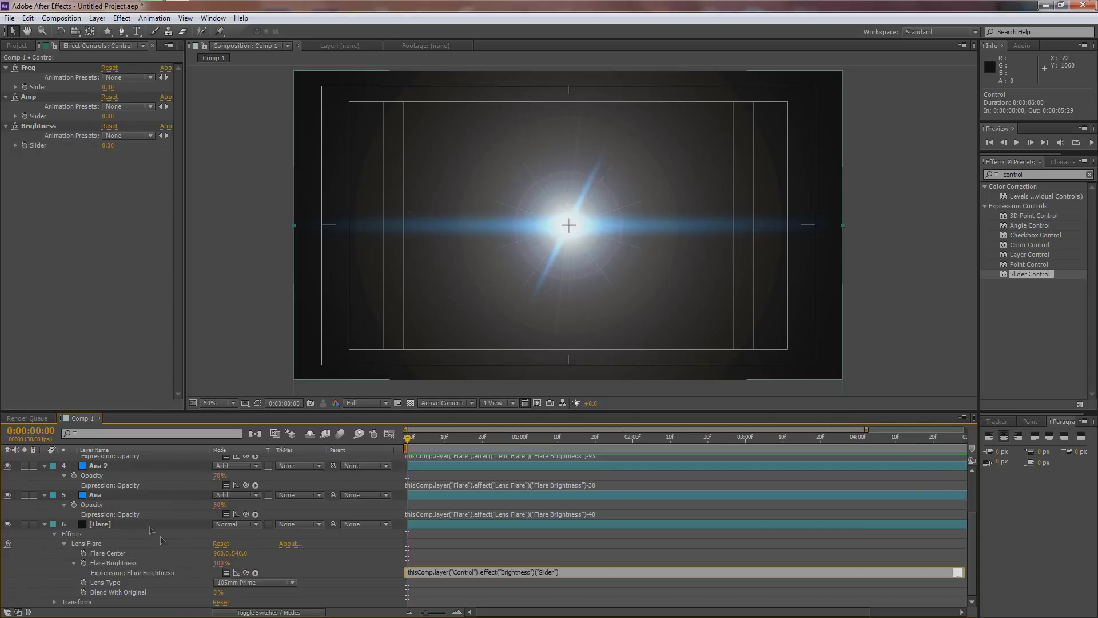
pyautogui.click(129, 526)
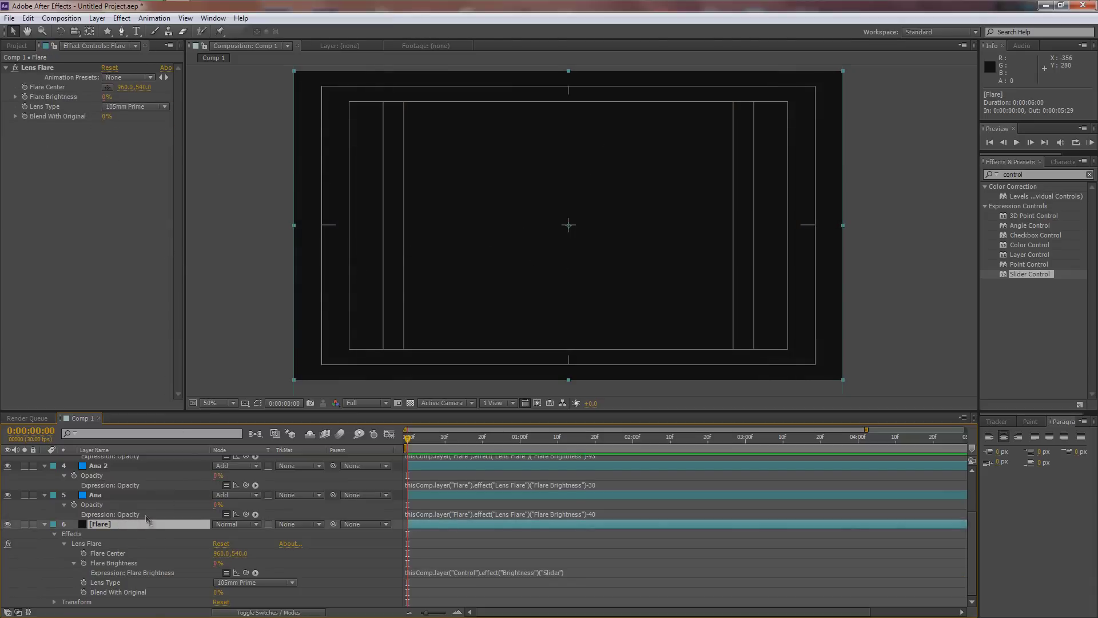
# Step: Set the Control layer's Brightness slider to 100
pyautogui.scroll(3, 149, 521)
pyautogui.click(103, 460)
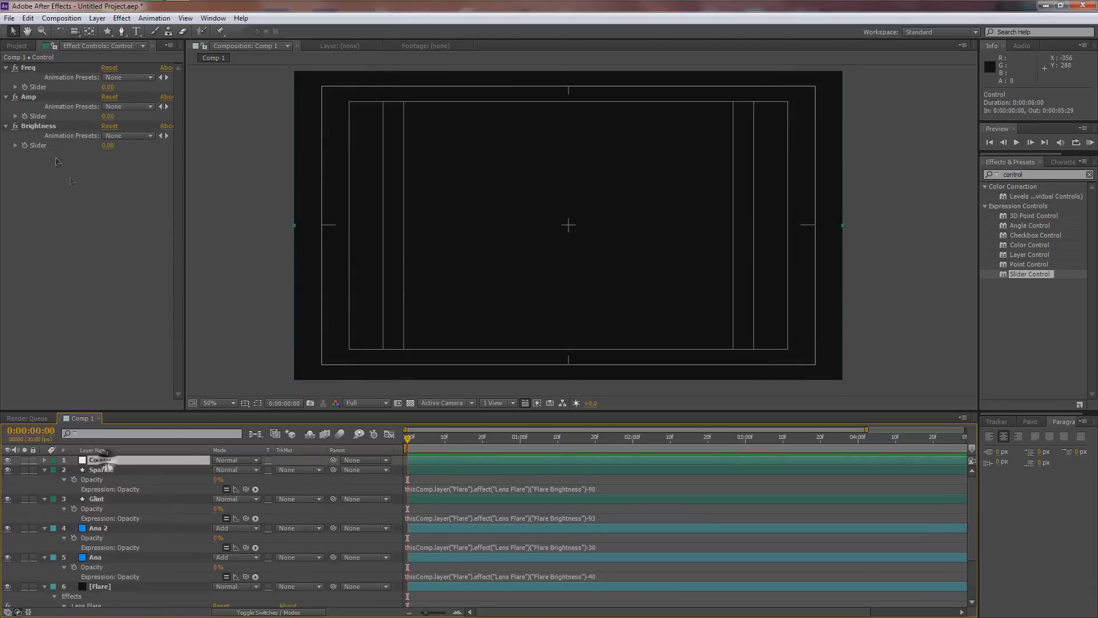
pyautogui.click(39, 126)
pyautogui.moveTo(131, 149); pyautogui.dragTo(171, 148)
pyautogui.click(113, 147)
pyautogui.write('100')
pyautogui.press('Return')
pyautogui.press('Return')
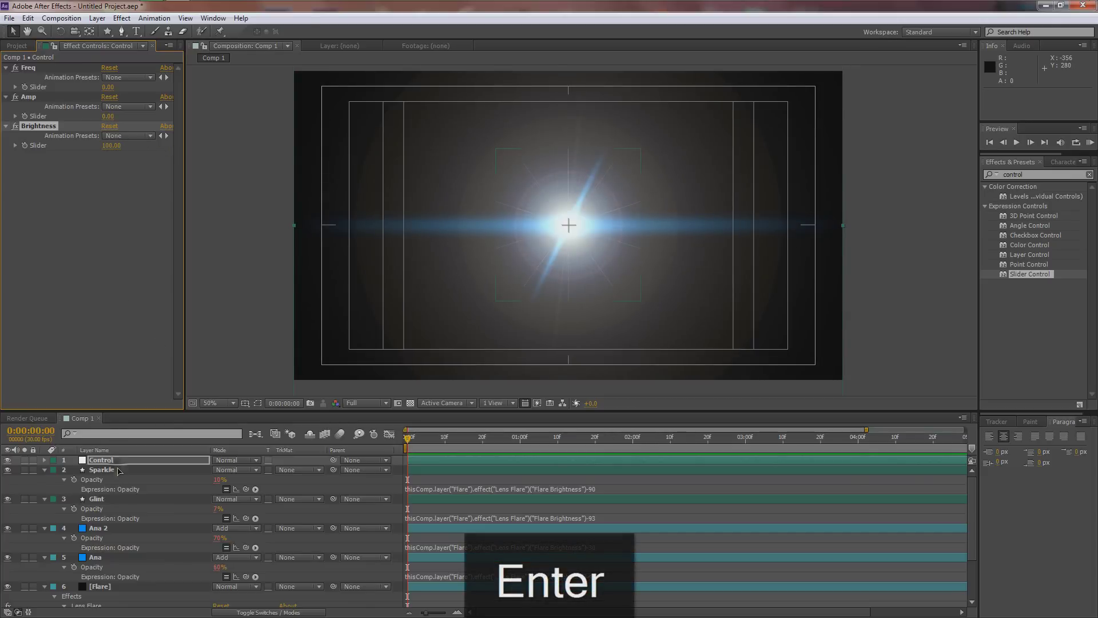
# Step: End the Flare Brightness expression's line with a semicolon and add wiggle(0,0) on a second line
pyautogui.scroll(-3, 439, 518)
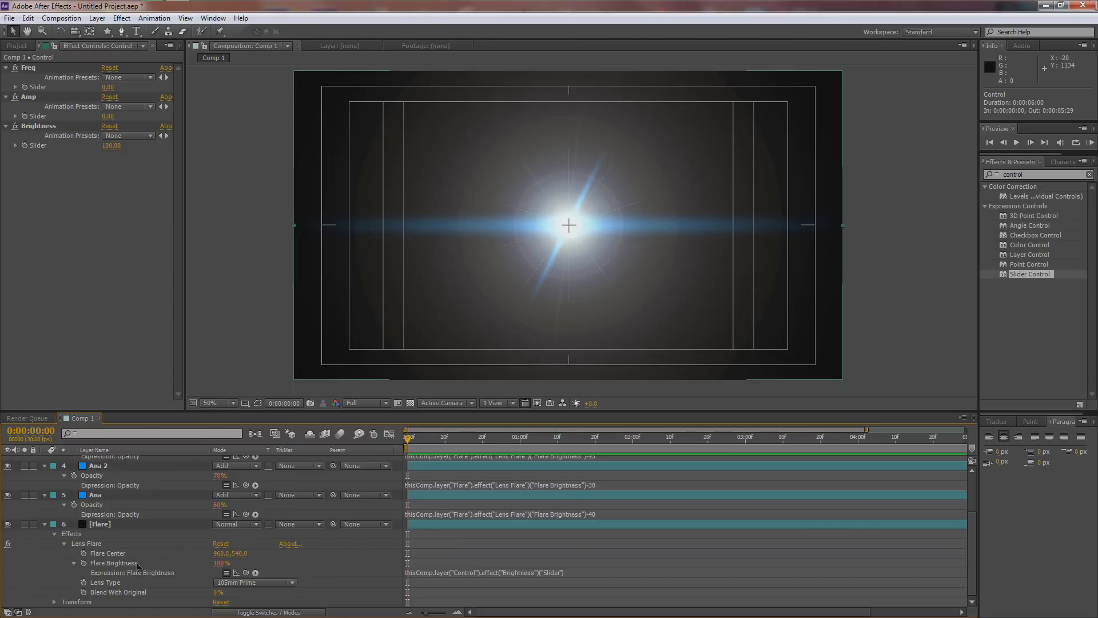
pyautogui.click(565, 573)
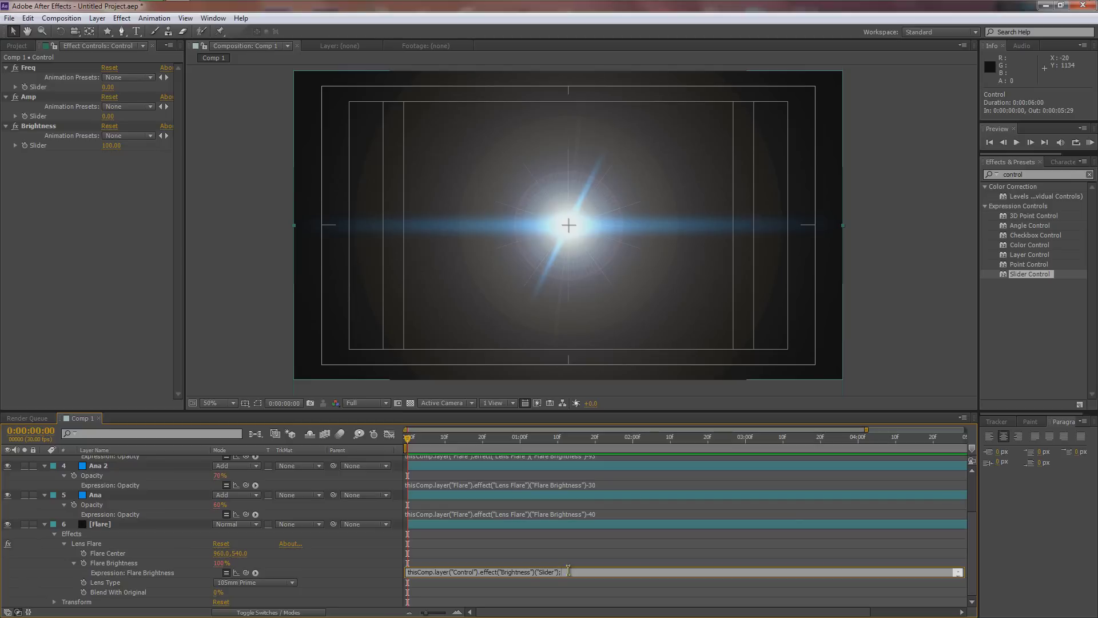
pyautogui.press('Return')
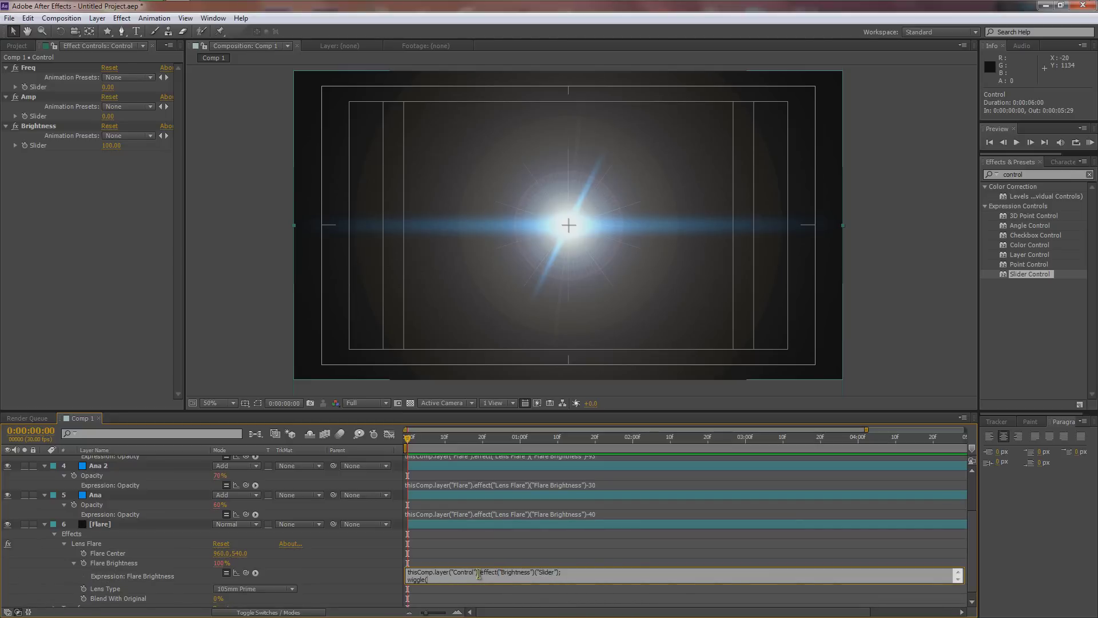
pyautogui.write('wiggle(0,0(')
pyautogui.press('BackSpace')
pyautogui.write(')')
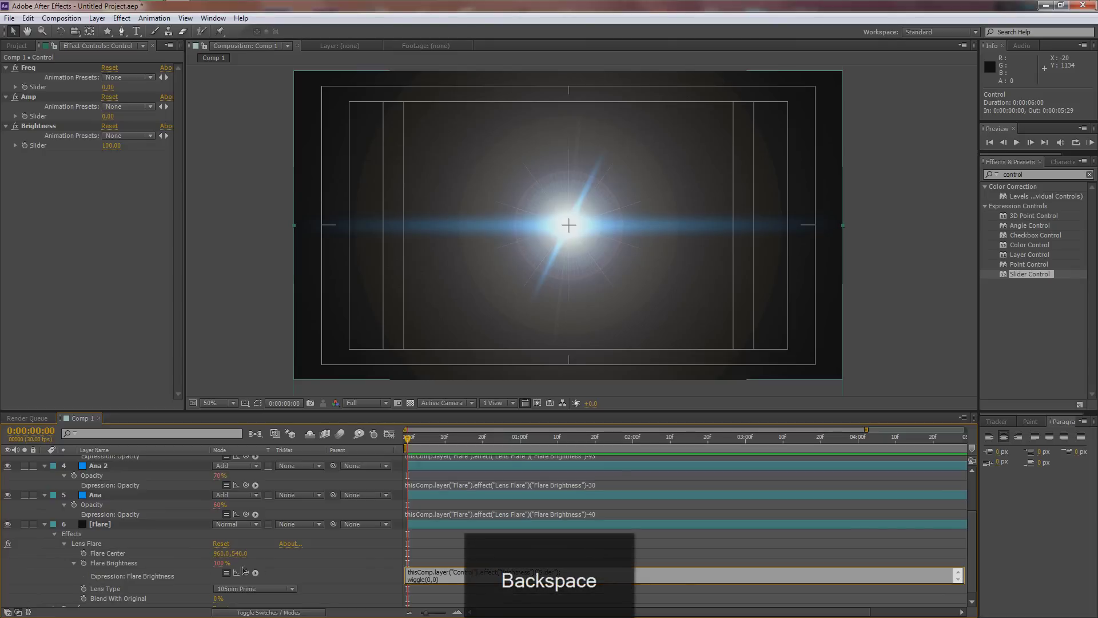
pyautogui.click(100, 525)
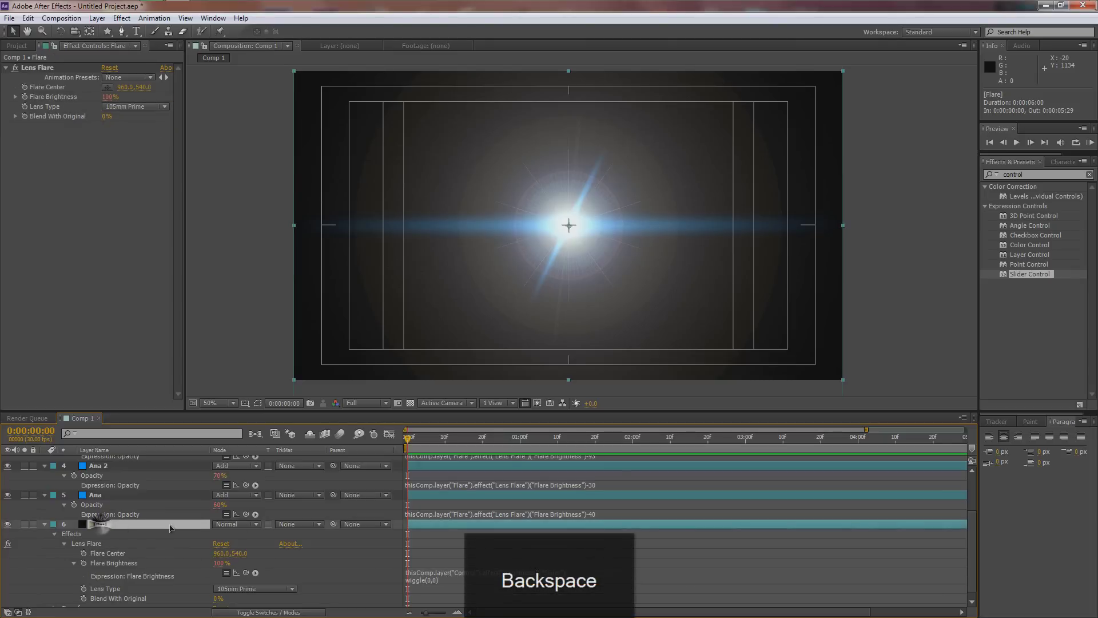
# Step: Replace the first 0 in the Flare Brightness wiggle with a link to the Control layer's Freq slider
pyautogui.click(429, 580)
pyautogui.click(420, 581)
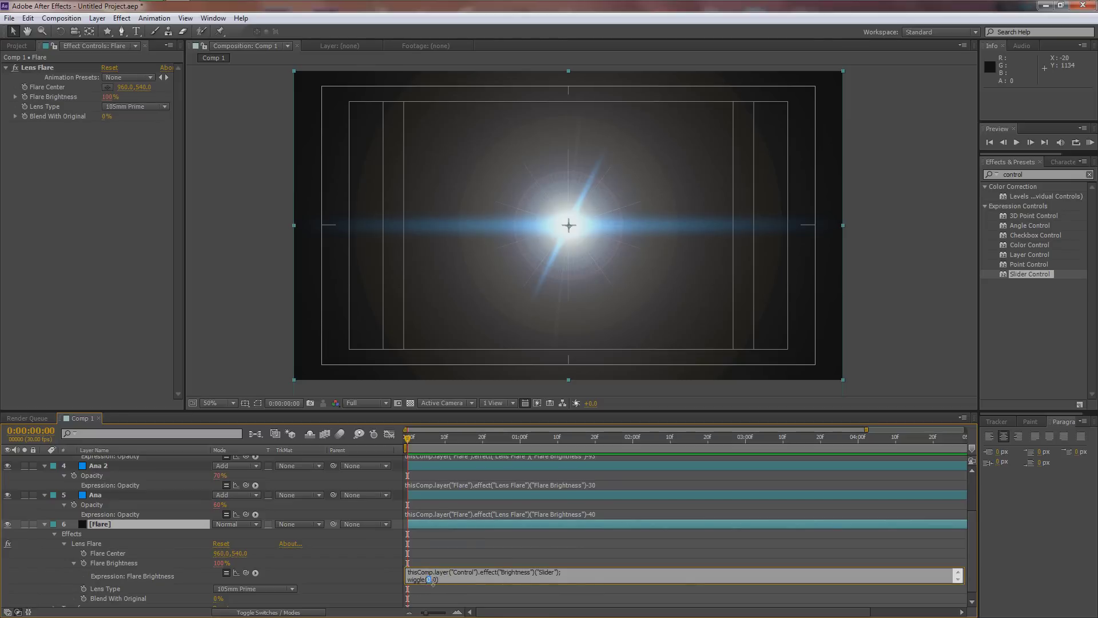
pyautogui.click(437, 580)
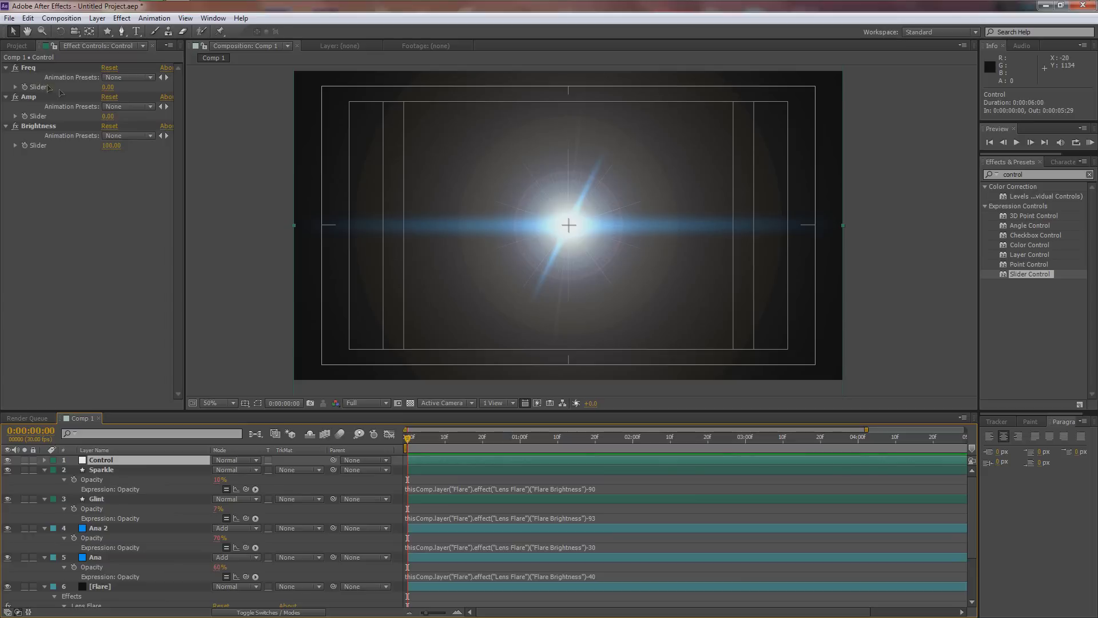
pyautogui.scroll(-3, 273, 541)
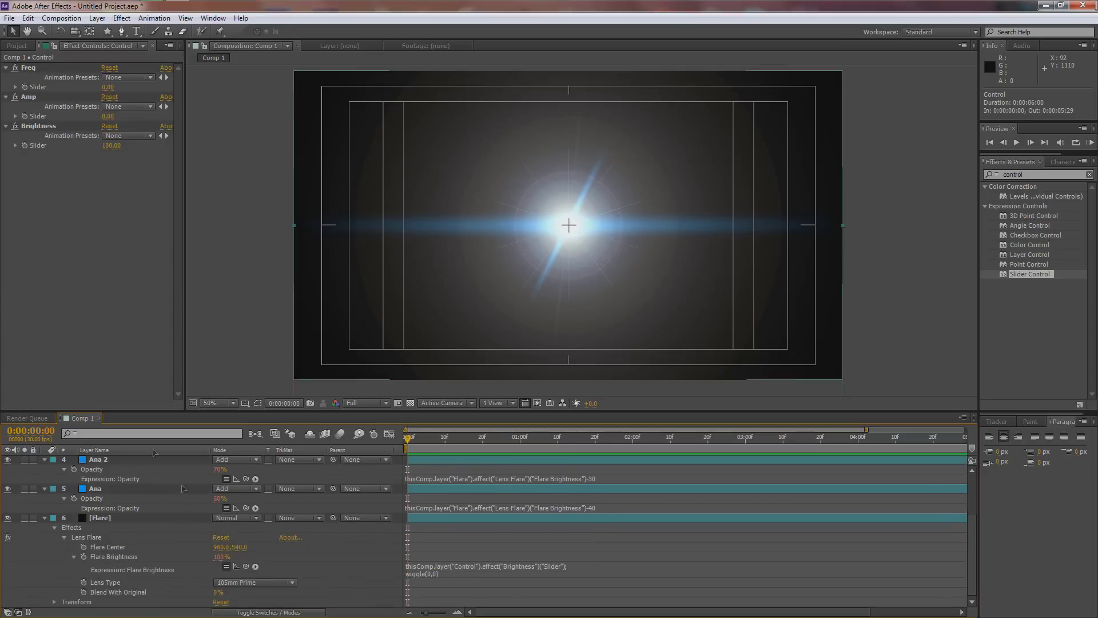
pyautogui.click(431, 574)
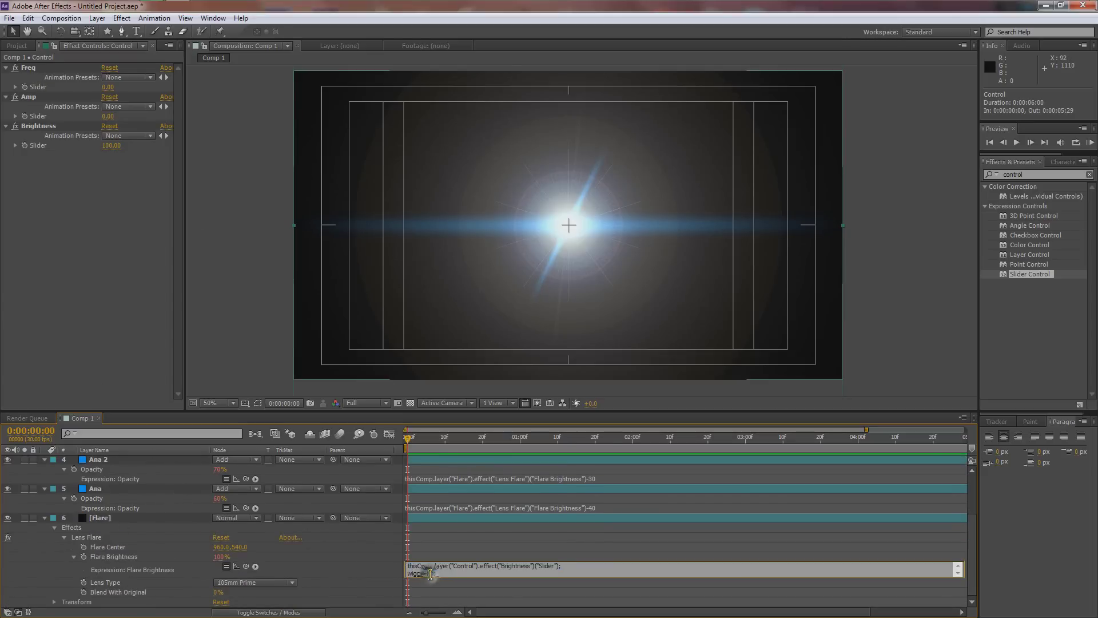
pyautogui.doubleClick(428, 573)
pyautogui.moveTo(245, 569); pyautogui.dragTo(64, 90)
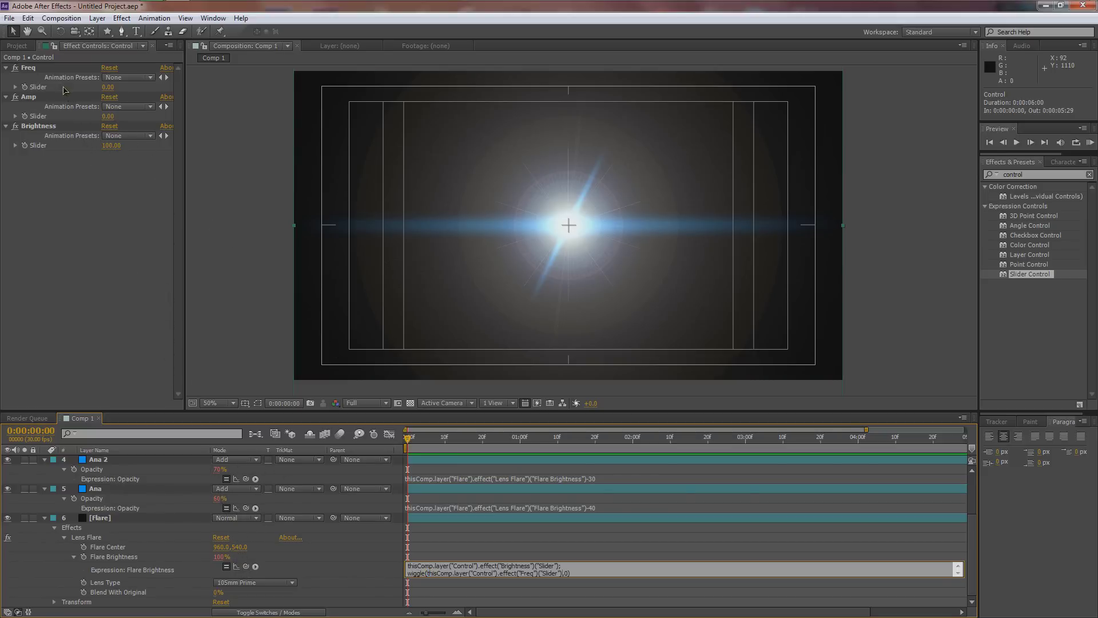
# Step: Replace the remaining 0 in the Flare Brightness wiggle with a link to the Control layer's Amp slider
pyautogui.doubleClick(565, 573)
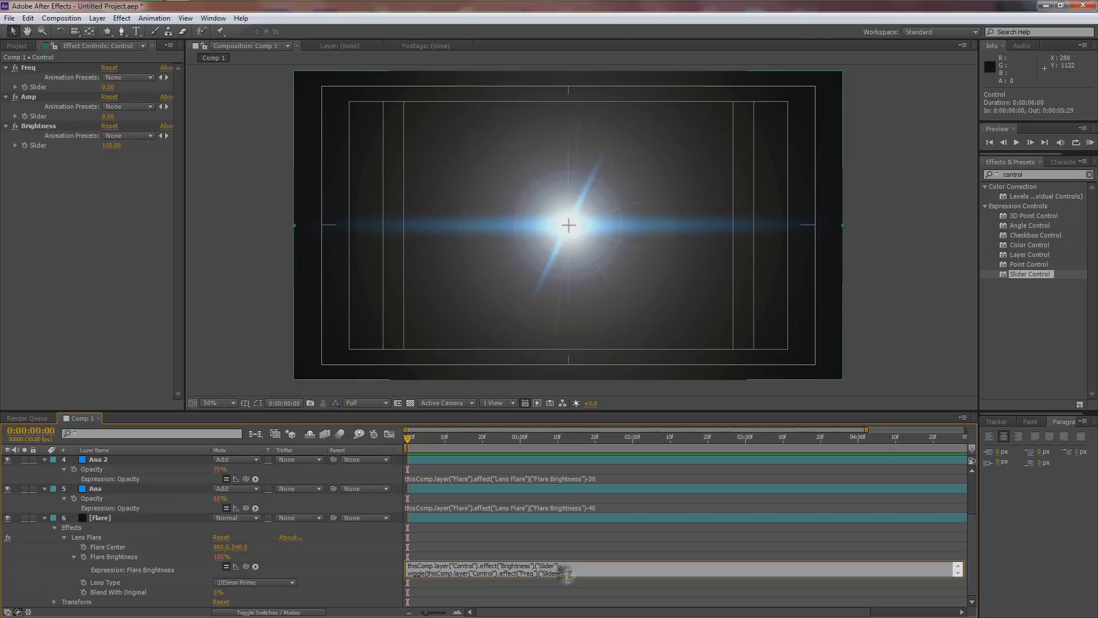
pyautogui.moveTo(246, 569); pyautogui.dragTo(171, 287)
pyautogui.moveTo(100, 172); pyautogui.dragTo(45, 118)
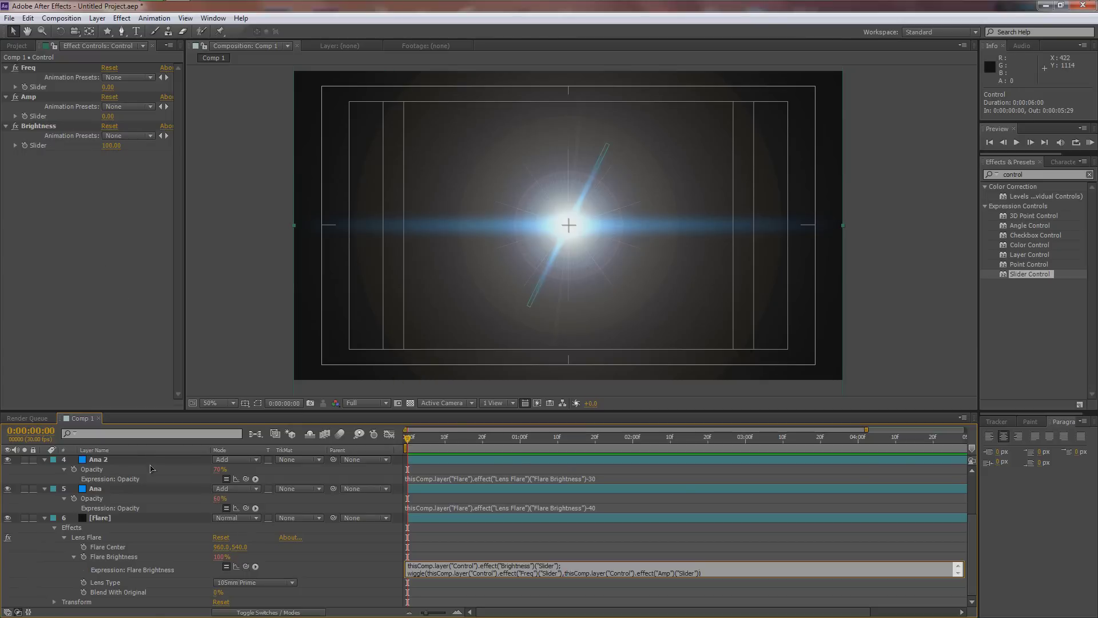
# Step: Set the Control layer's Freq slider to 5 and its Amp slider to 30
pyautogui.click(110, 87)
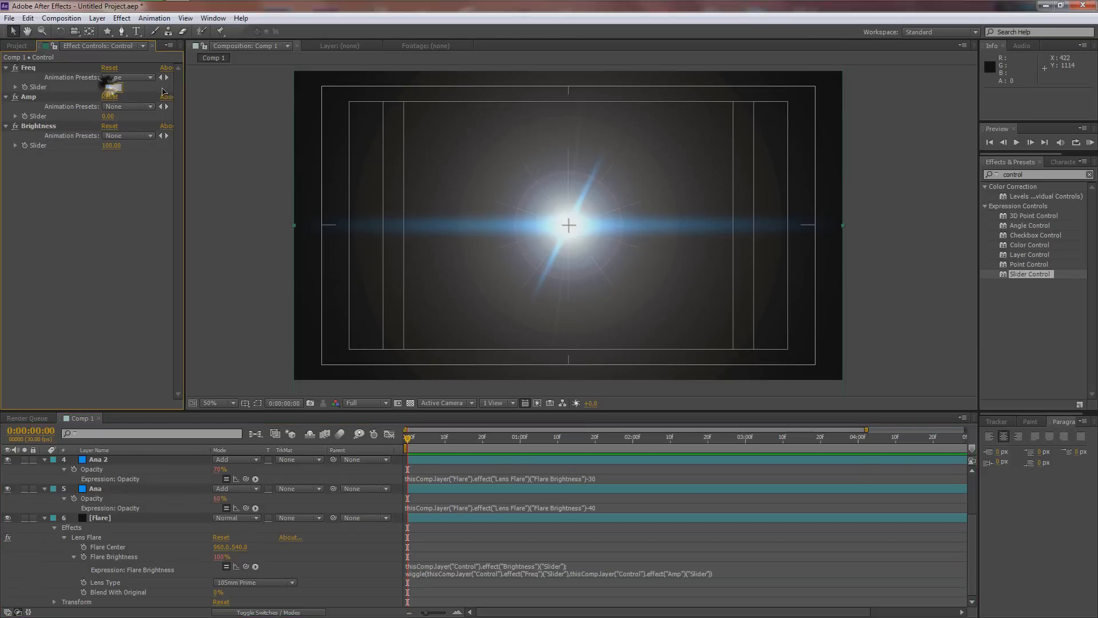
pyautogui.write('5')
pyautogui.click(109, 116)
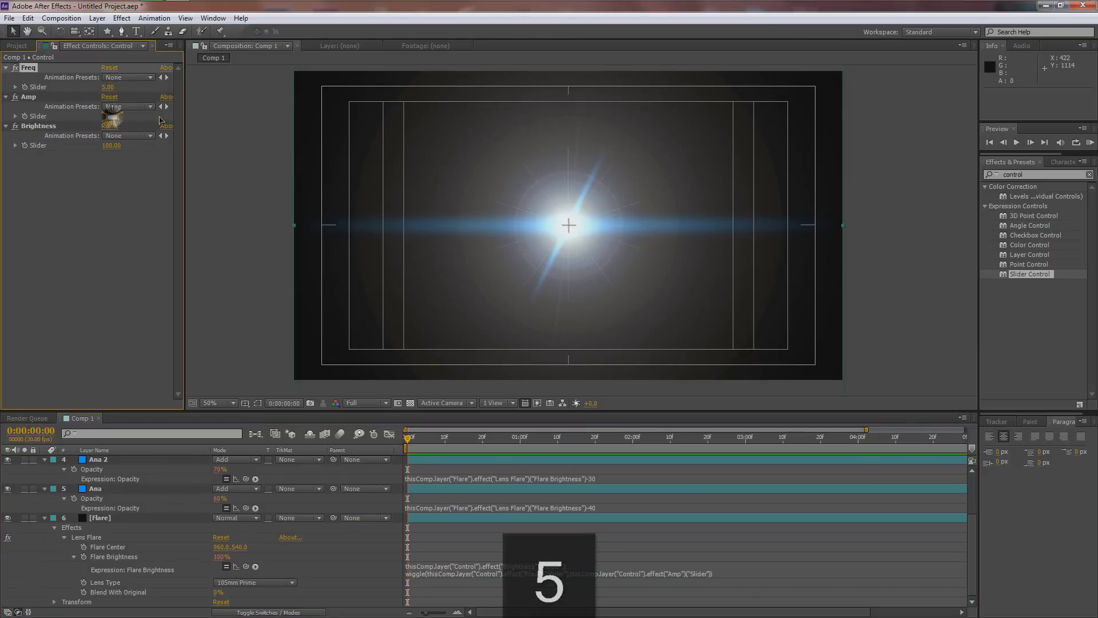
pyautogui.click(109, 117)
pyautogui.write('30')
pyautogui.press('Return')
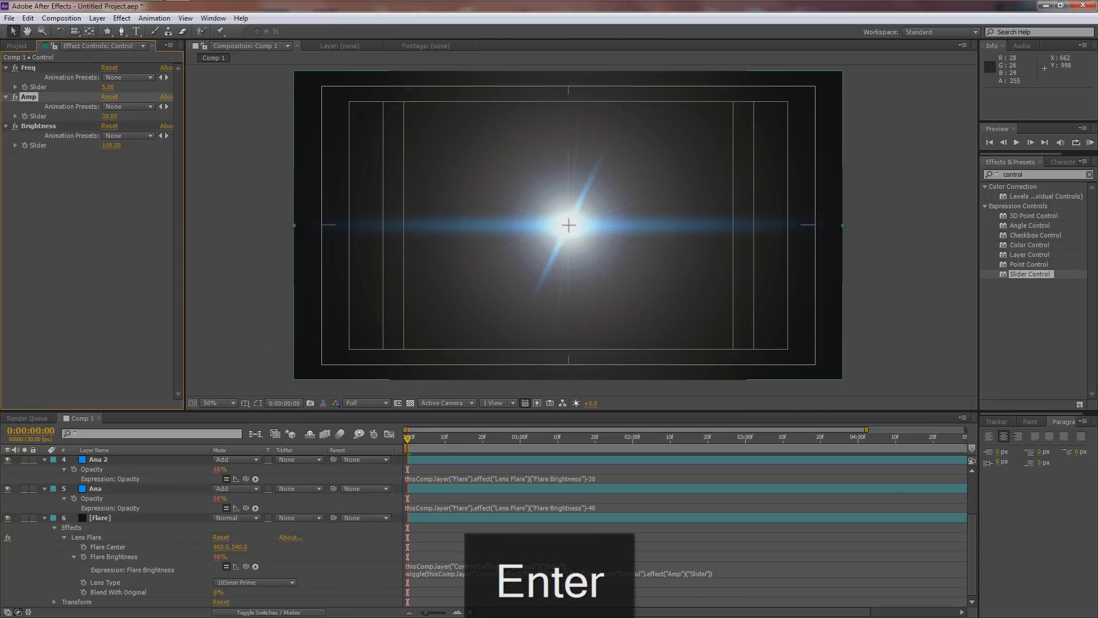
# Step: Run a RAM preview of the composition to examine the flare's flicker
pyautogui.click(266, 205)
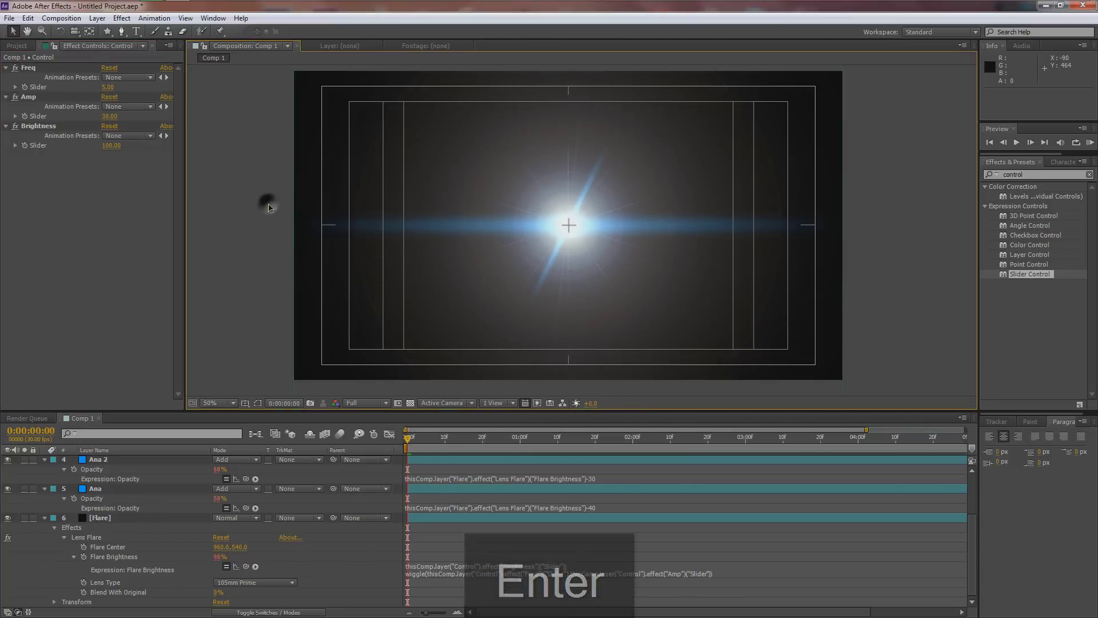
pyautogui.press('KP_0')
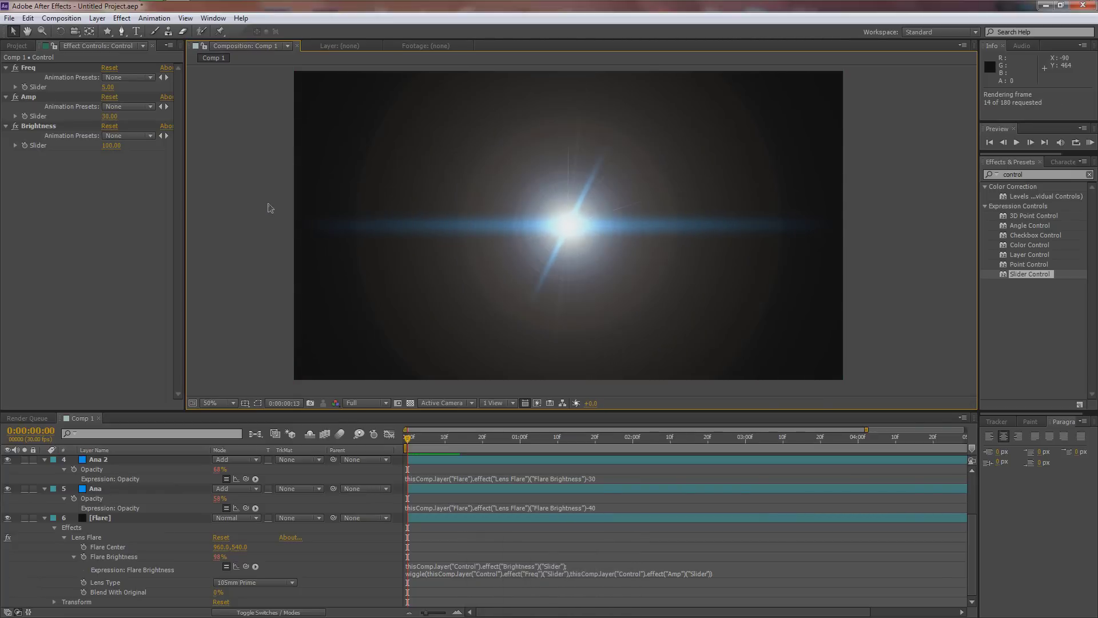
pyautogui.press('KP_0')
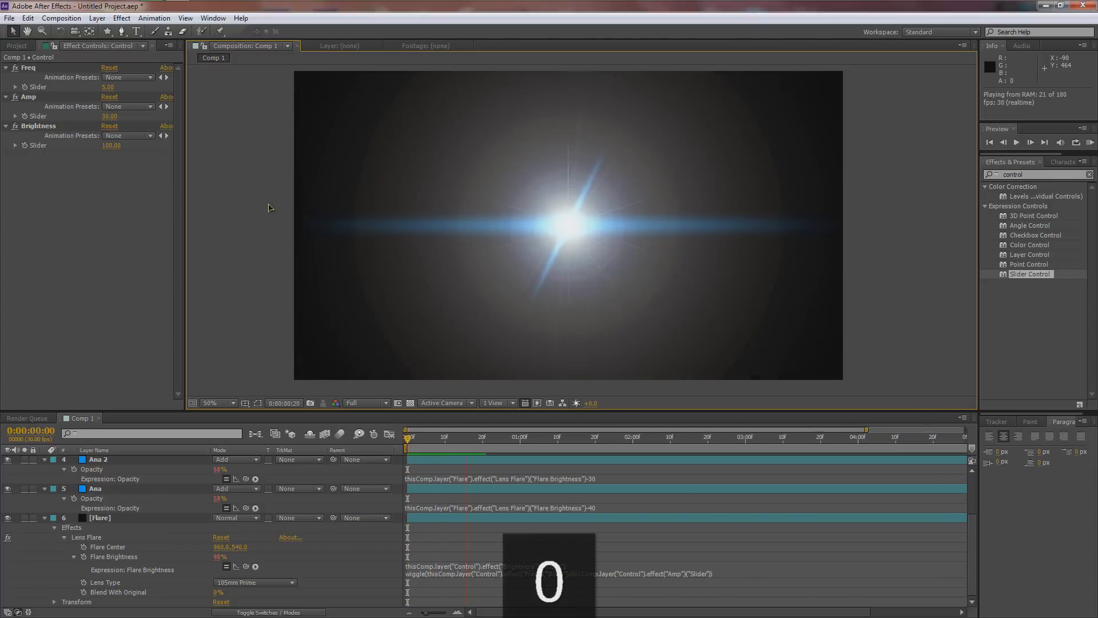
pyautogui.press('KP_0')
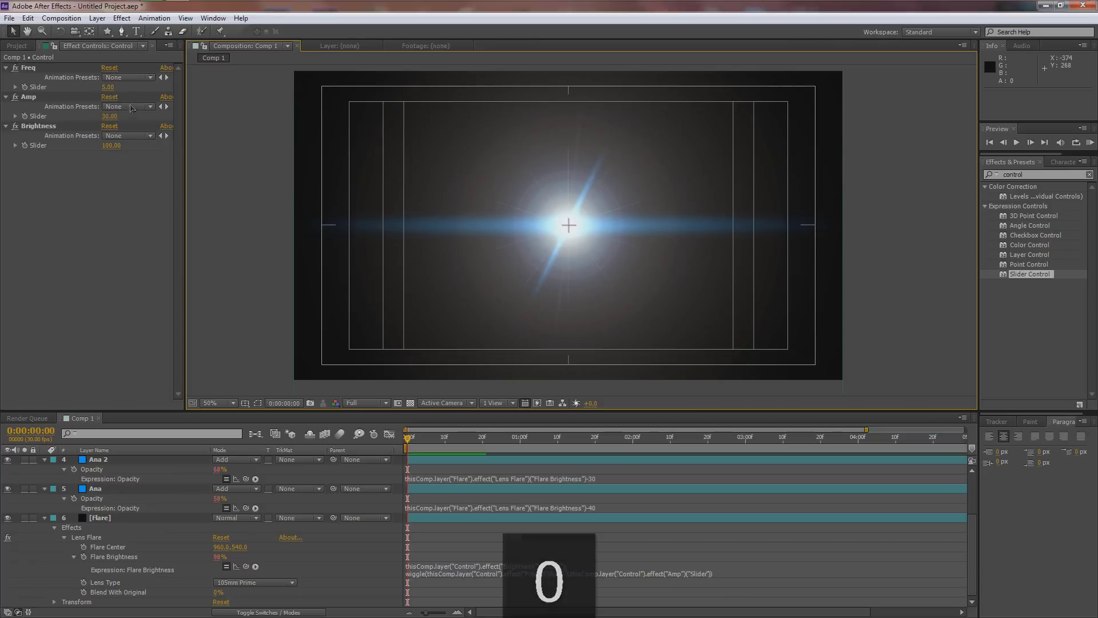
# Step: Set the Control layer's Freq slider to 2 and its Amp slider to 20
pyautogui.click(107, 87)
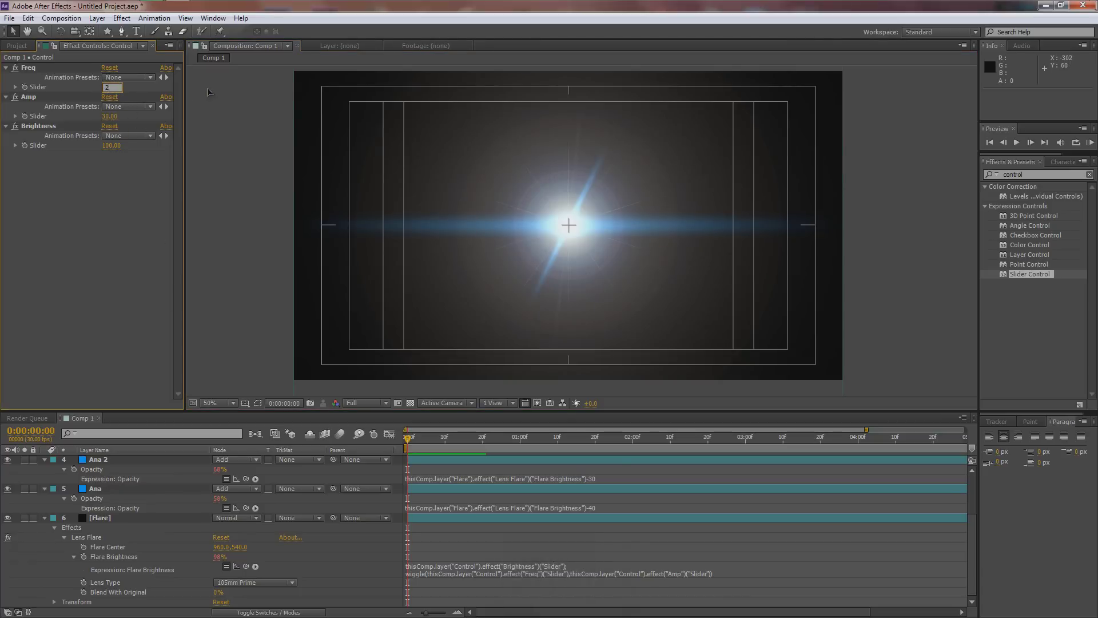
pyautogui.press('Return')
pyautogui.press('Return')
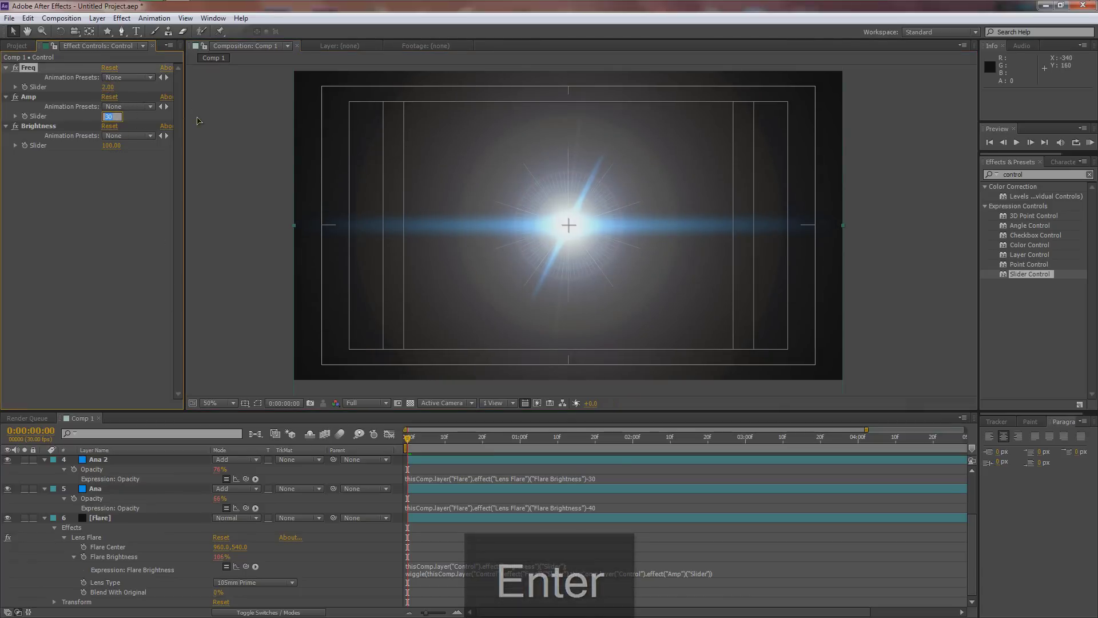
pyautogui.write('20')
pyautogui.press('Return')
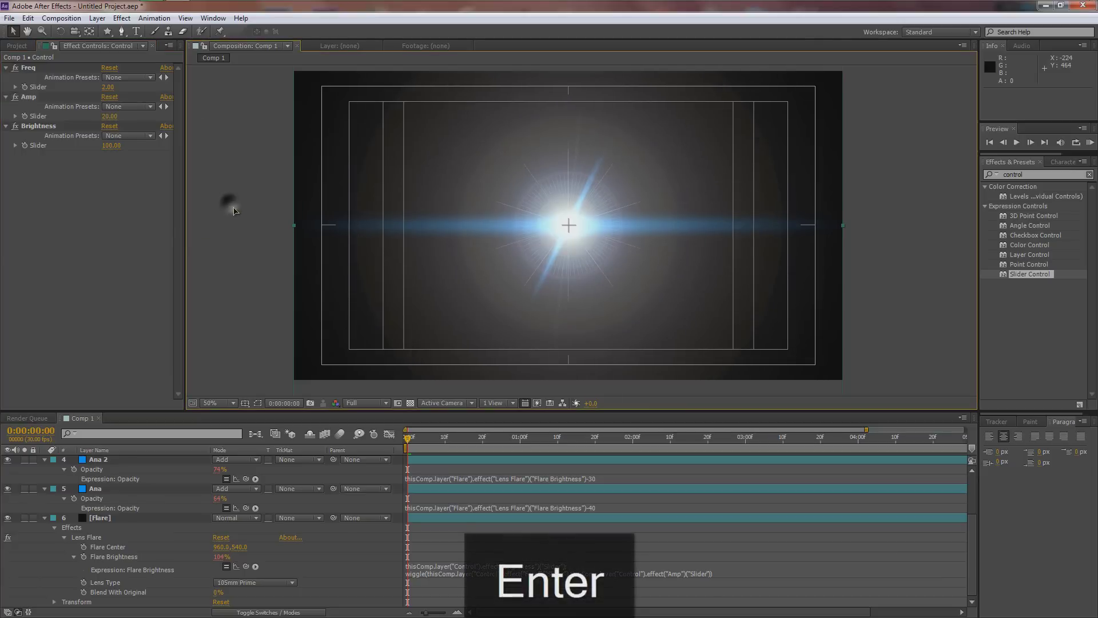
# Step: Collapse the open properties of the Flare, Ana, Ana 2, Glint and Sparkle layers in the timeline
pyautogui.click(45, 517)
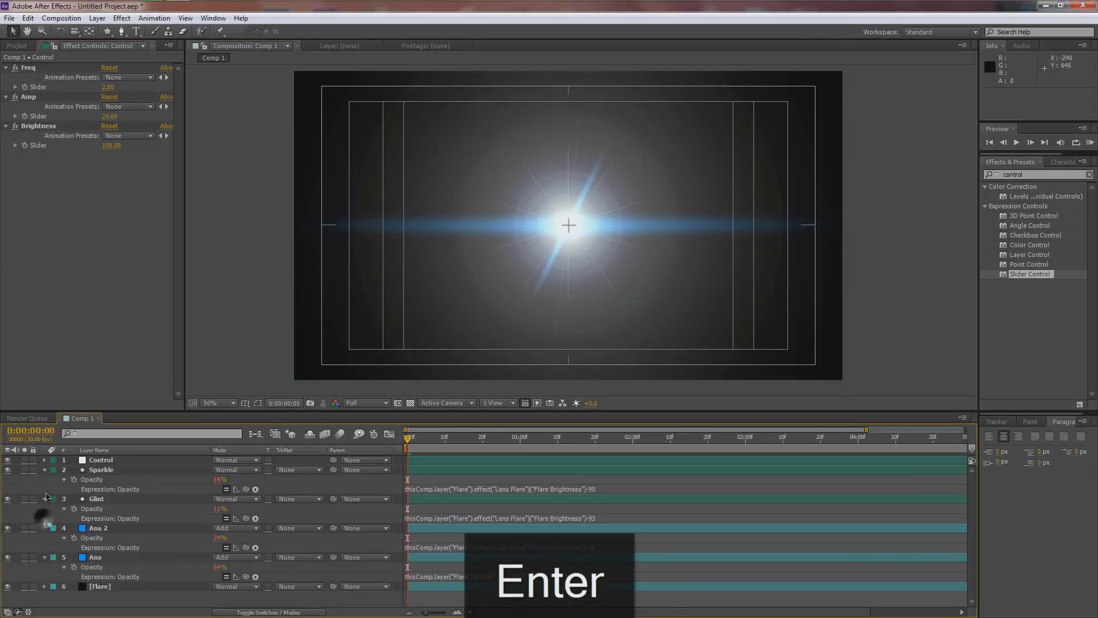
pyautogui.click(45, 557)
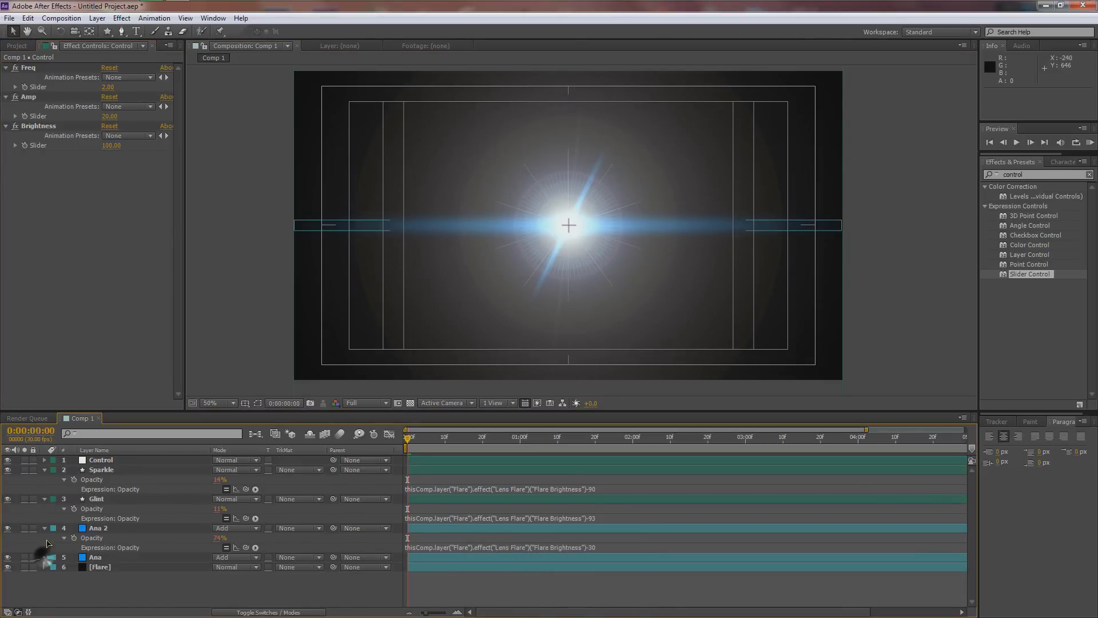
pyautogui.click(44, 528)
pyautogui.click(45, 499)
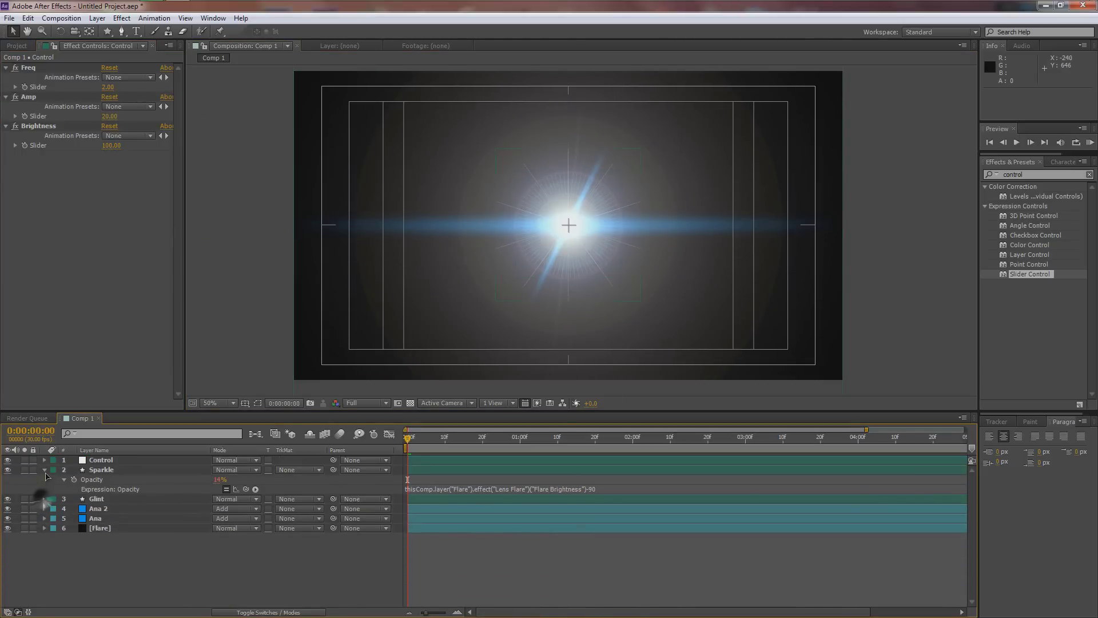
pyautogui.click(45, 469)
# Step: Search the effects for "radial" and apply CC Radial Fast Blur to the Flare layer
pyautogui.click(1025, 174)
pyautogui.write('shine')
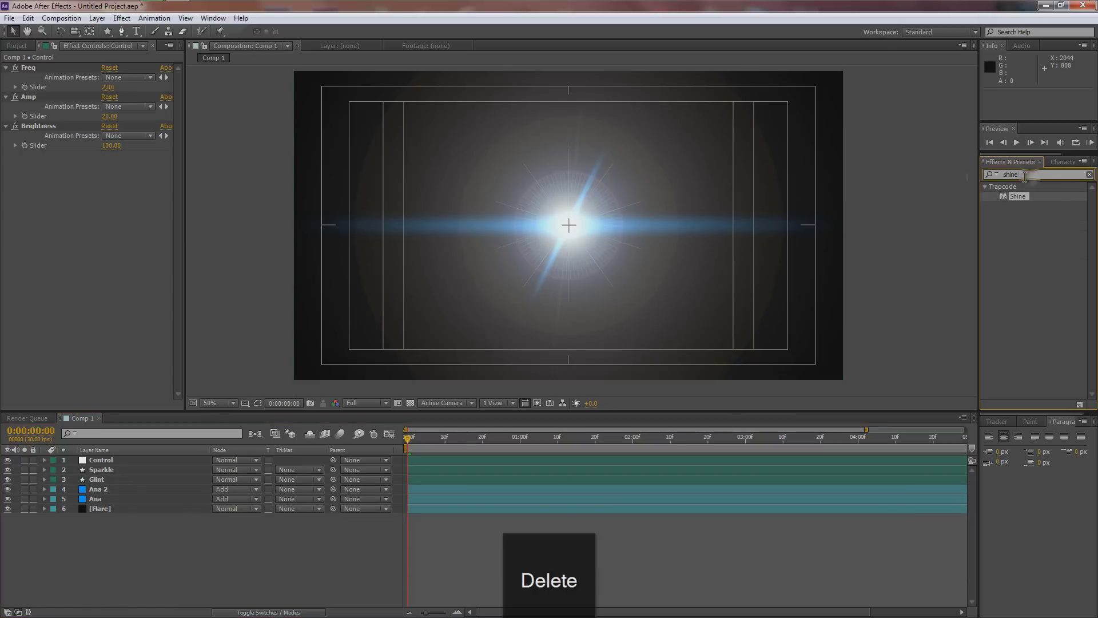
pyautogui.doubleClick(1024, 175)
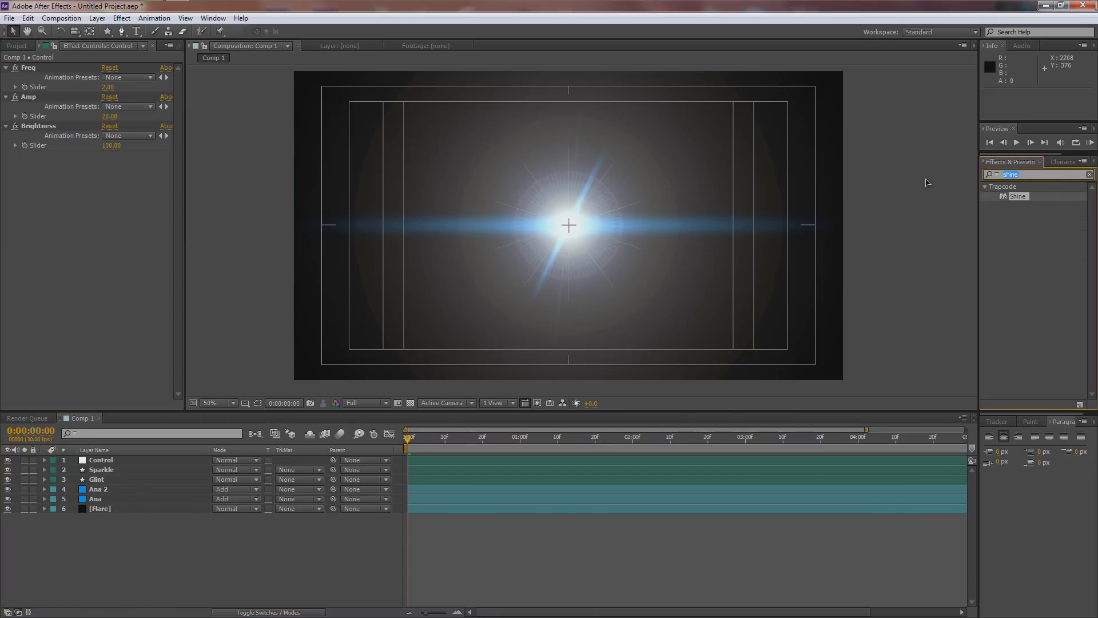
pyautogui.write('radial')
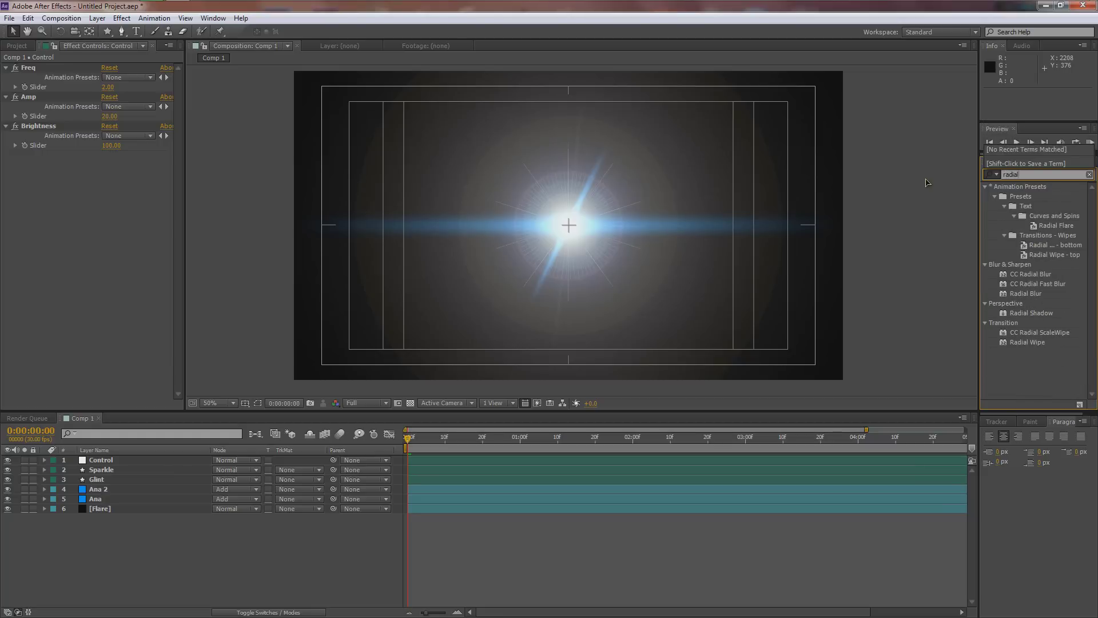
pyautogui.moveTo(1056, 285); pyautogui.dragTo(118, 509)
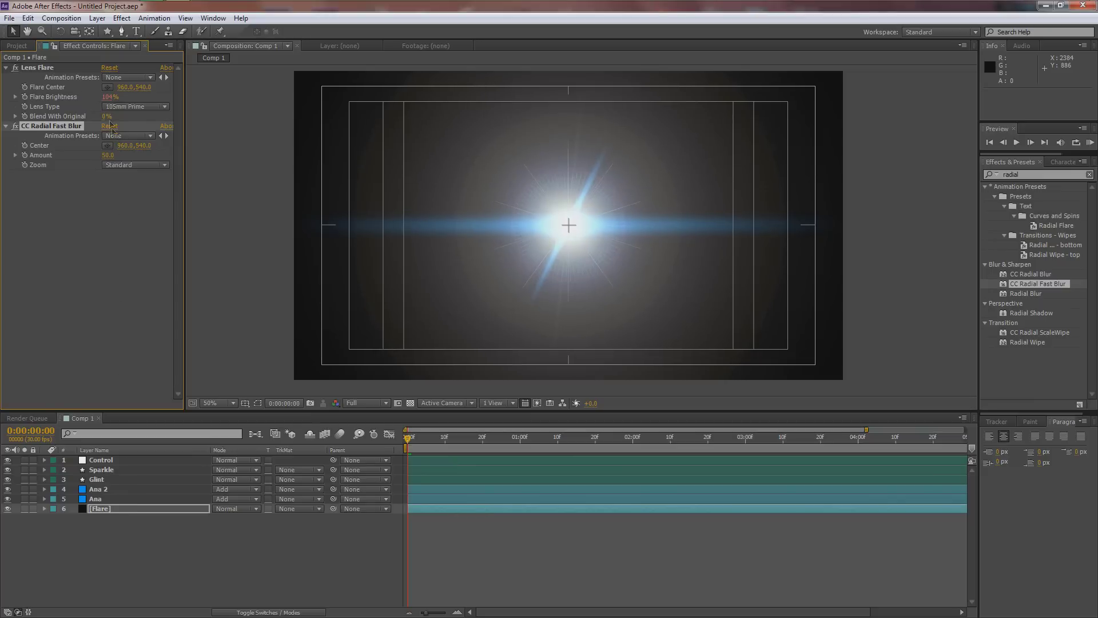
# Step: Set the Amount of the Flare layer's CC Radial Fast Blur to 80
pyautogui.moveTo(107, 158); pyautogui.dragTo(108, 158)
pyautogui.click(108, 157)
pyautogui.write('83')
pyautogui.press('Return')
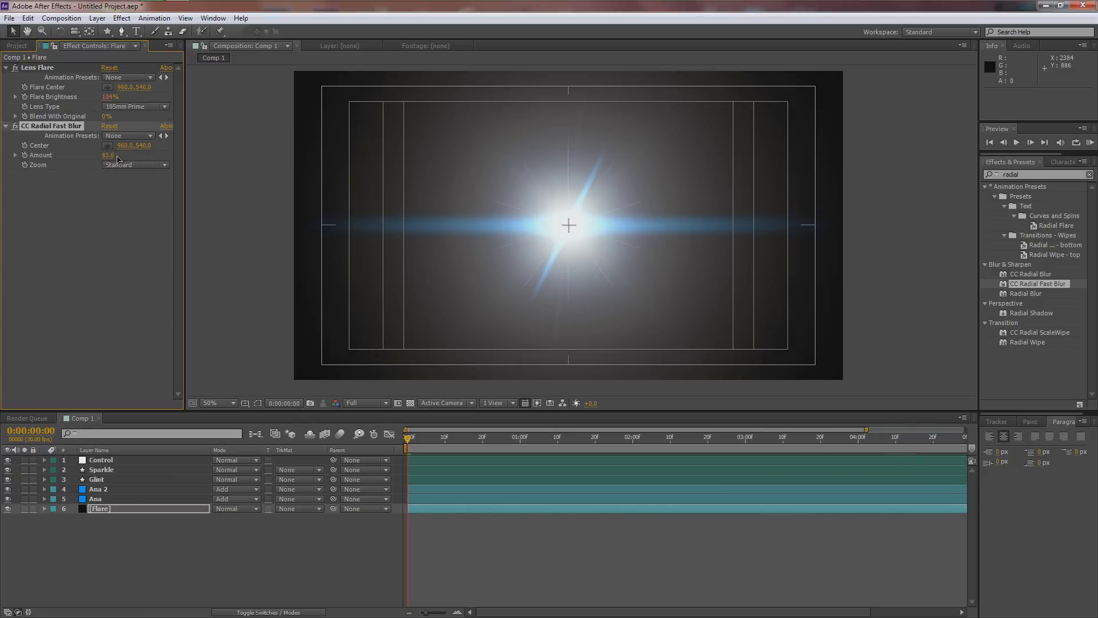
pyautogui.click(106, 157)
pyautogui.write('80')
pyautogui.press('Return')
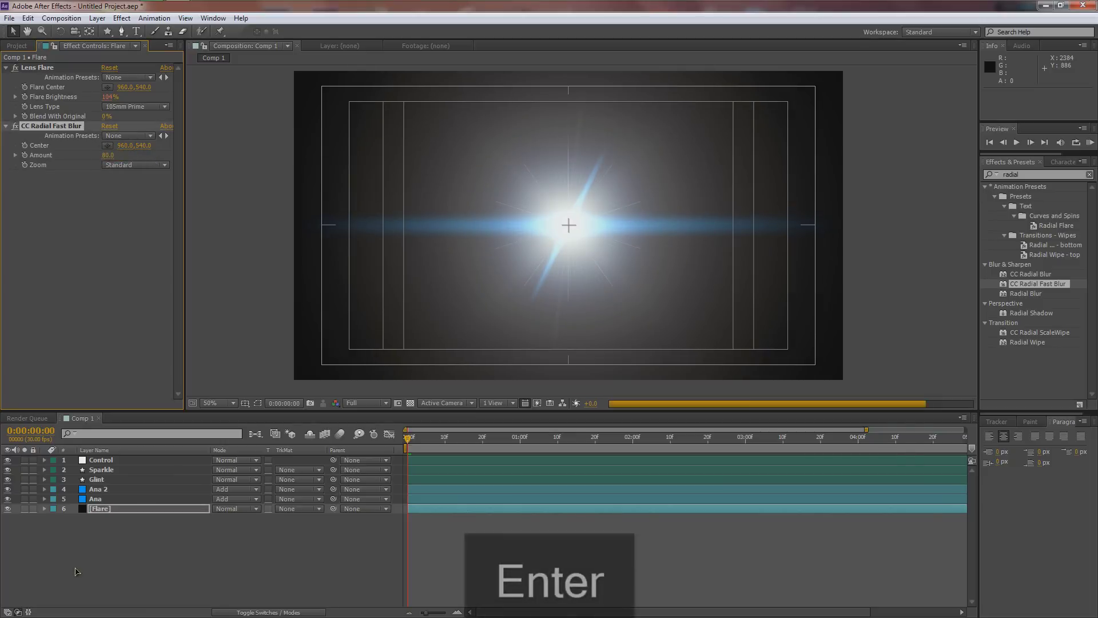
# Step: Apply CC Radial Fast Blur to the Ana layer and set its Amount to 60
pyautogui.click(105, 499)
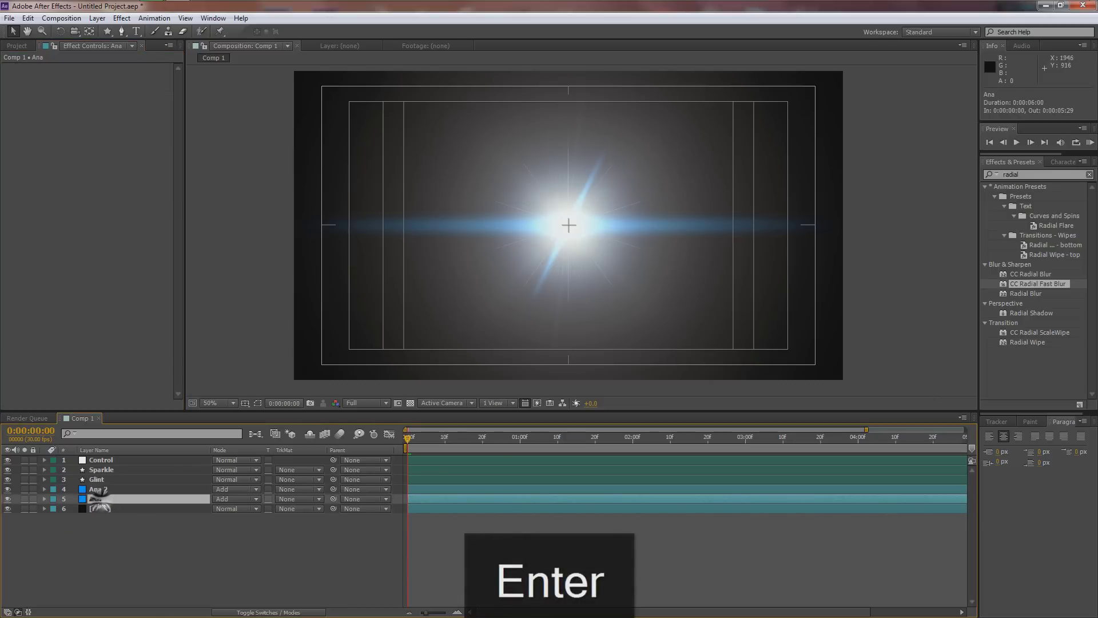
pyautogui.moveTo(1042, 284); pyautogui.dragTo(107, 500)
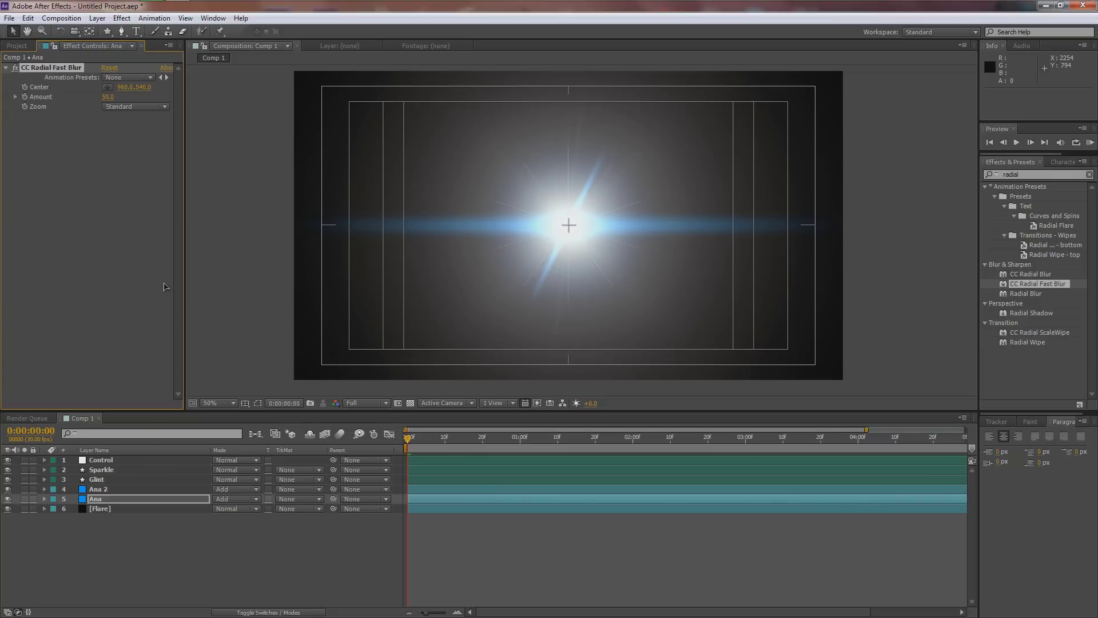
pyautogui.moveTo(111, 100); pyautogui.dragTo(156, 100)
pyautogui.moveTo(110, 97)
pyautogui.mouseDown()
pyautogui.moveTo(83, 101)
pyautogui.moveTo(108, 97)
pyautogui.mouseUp()
pyautogui.click(110, 97)
pyautogui.write('60')
pyautogui.press('Return')
# Step: Apply CC Radial Fast Blur to the Glint layer and set its Amount to 85
pyautogui.click(102, 479)
pyautogui.moveTo(1038, 288); pyautogui.dragTo(115, 479)
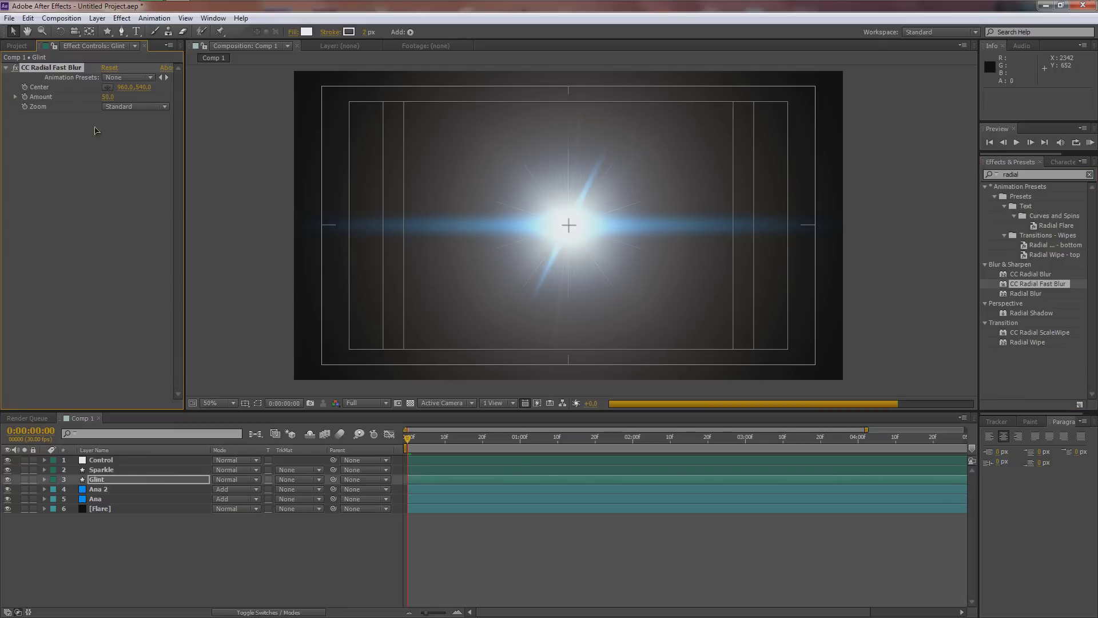
pyautogui.click(108, 97)
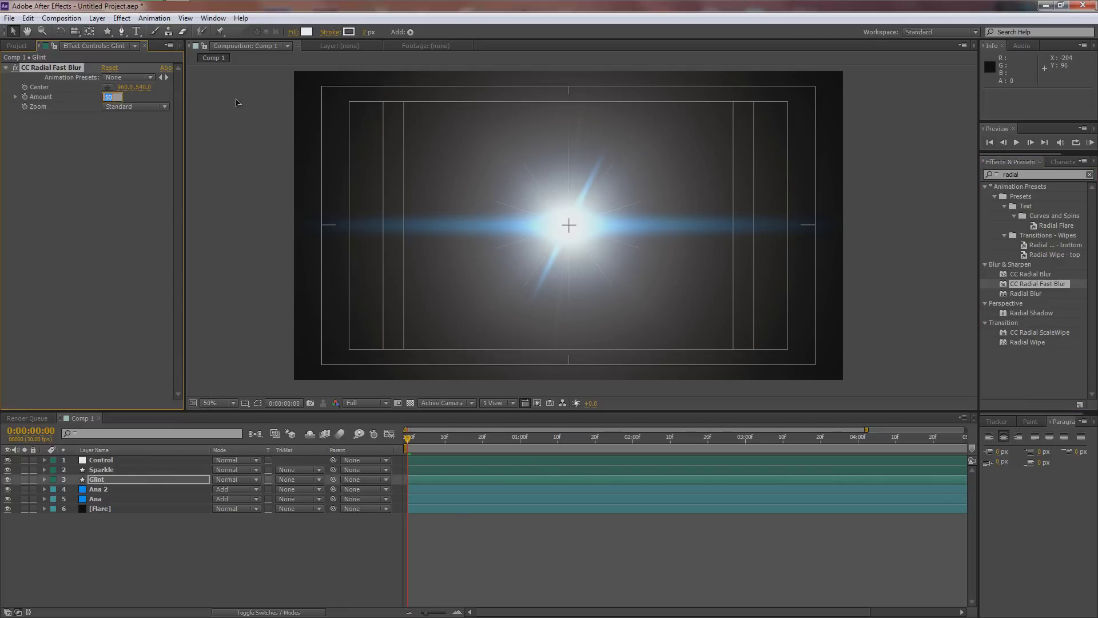
pyautogui.write('0')
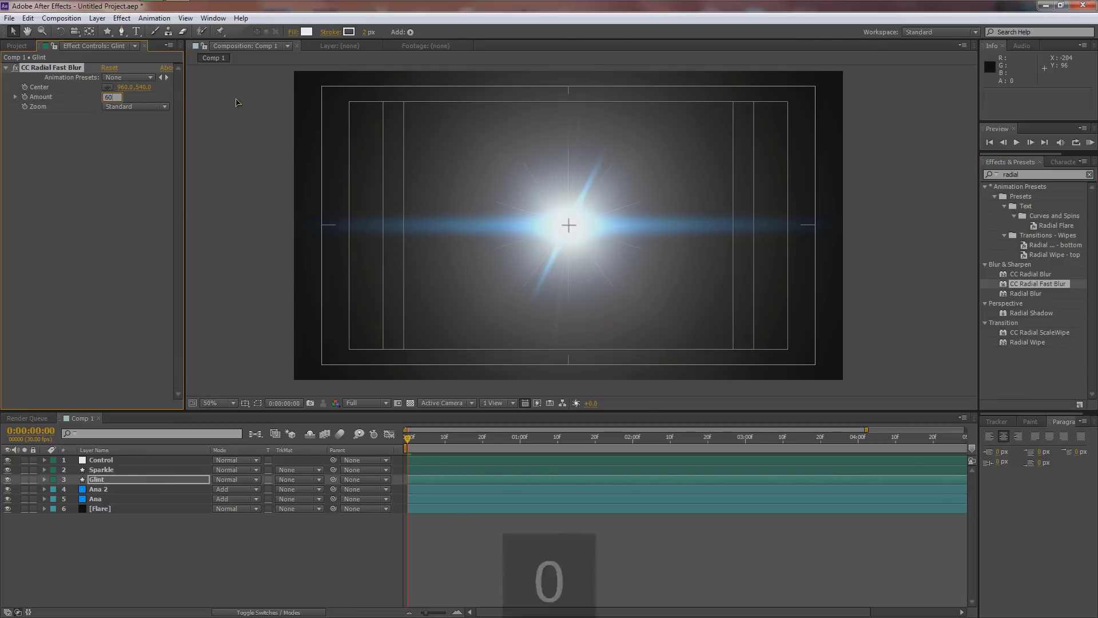
pyautogui.press('BackSpace')
pyautogui.write('85')
pyautogui.press('Return')
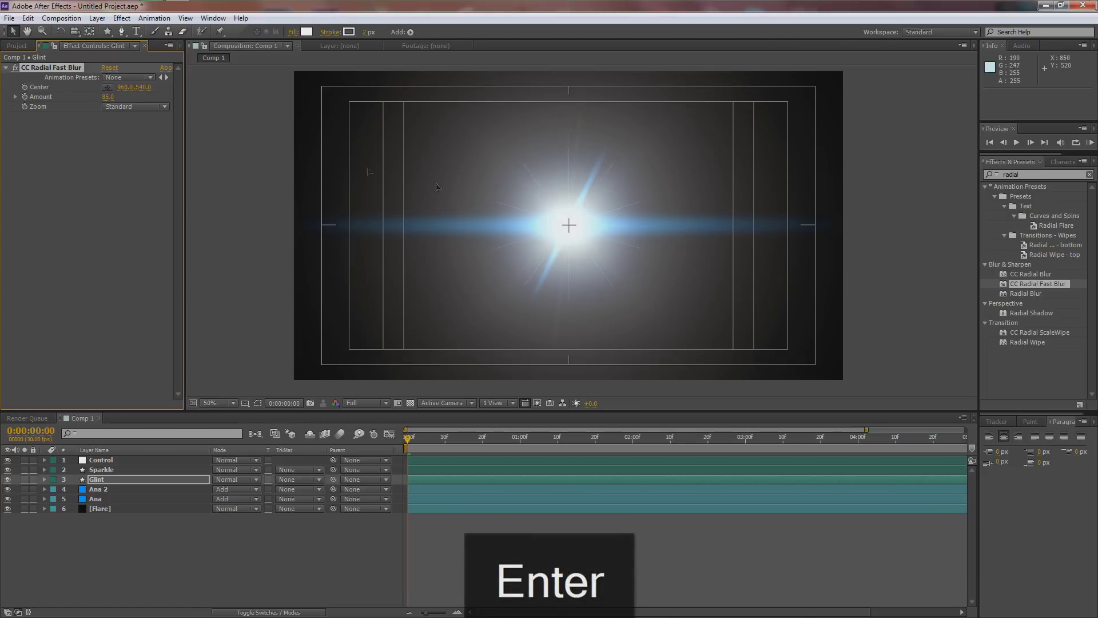
# Step: Adjust the Amount of the Glint layer's CC Radial Fast Blur to about 91
pyautogui.moveTo(117, 97); pyautogui.dragTo(118, 97)
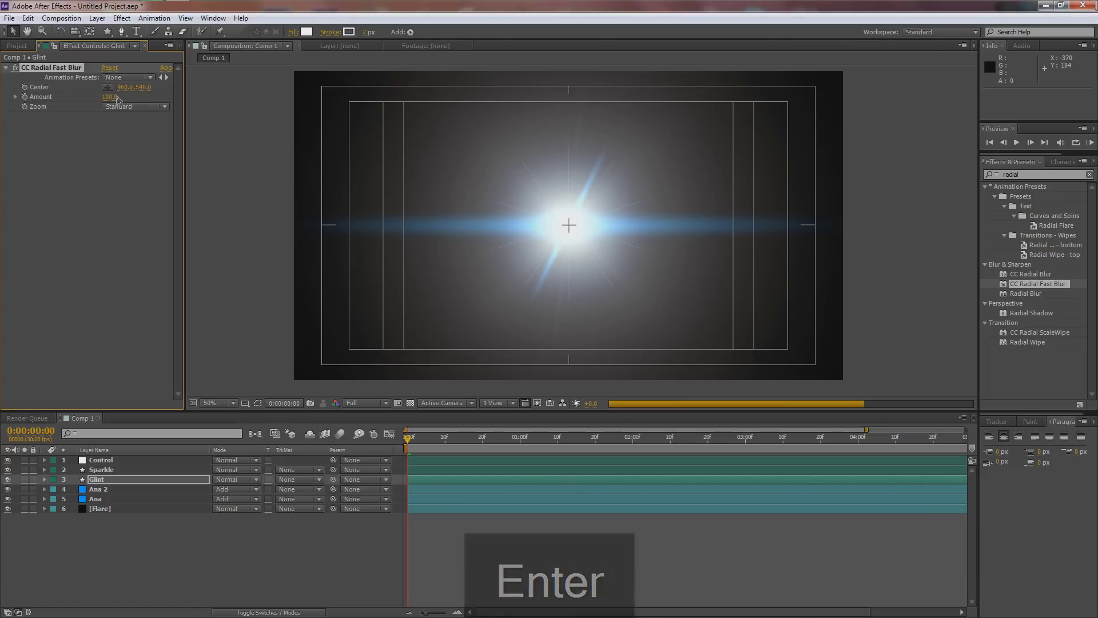
pyautogui.moveTo(109, 98)
pyautogui.mouseDown()
pyautogui.moveTo(95, 98)
pyautogui.moveTo(114, 100)
pyautogui.mouseUp()
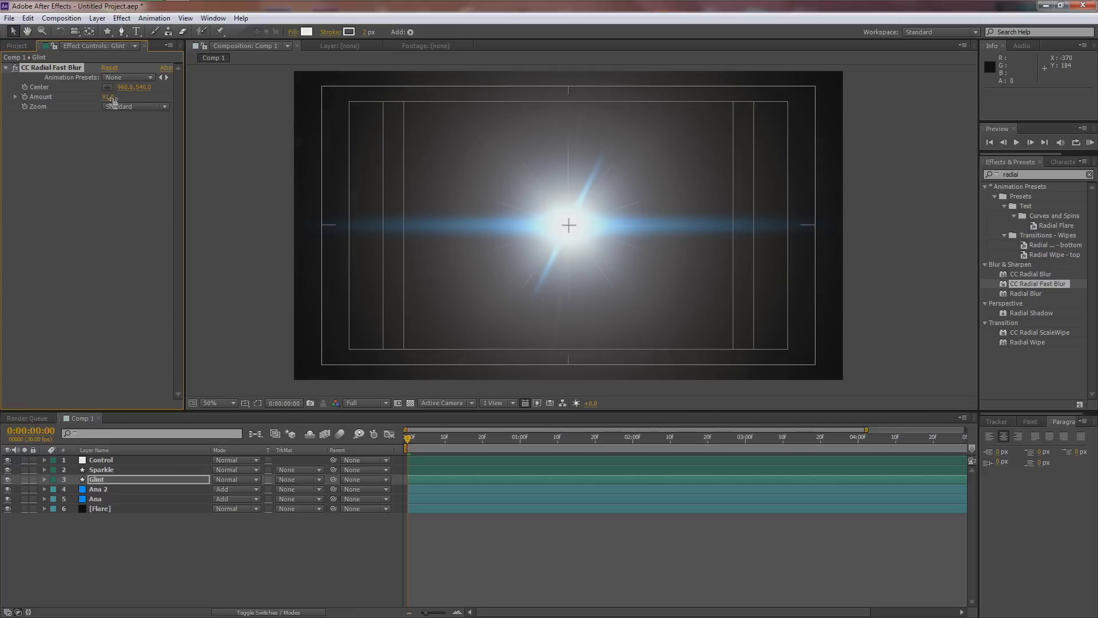
pyautogui.click(110, 98)
# Step: Apply CC Radial Fast Blur to the Sparkle layer, raise its Amount to 89 and deselect the layer
pyautogui.click(95, 470)
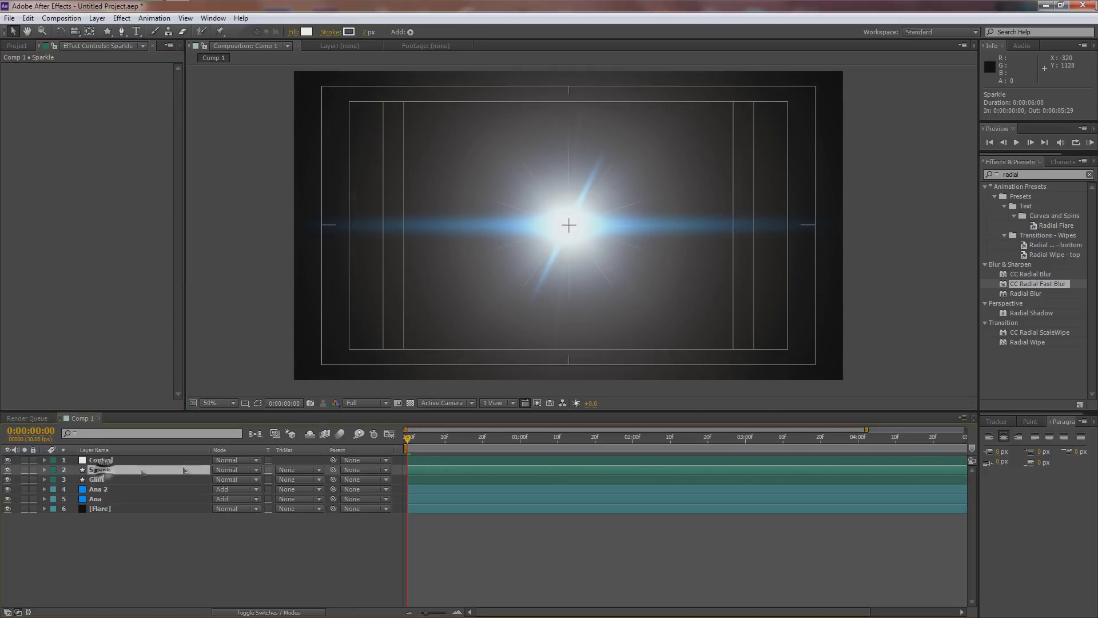
pyautogui.moveTo(1048, 284); pyautogui.dragTo(111, 473)
pyautogui.moveTo(112, 100); pyautogui.dragTo(151, 99)
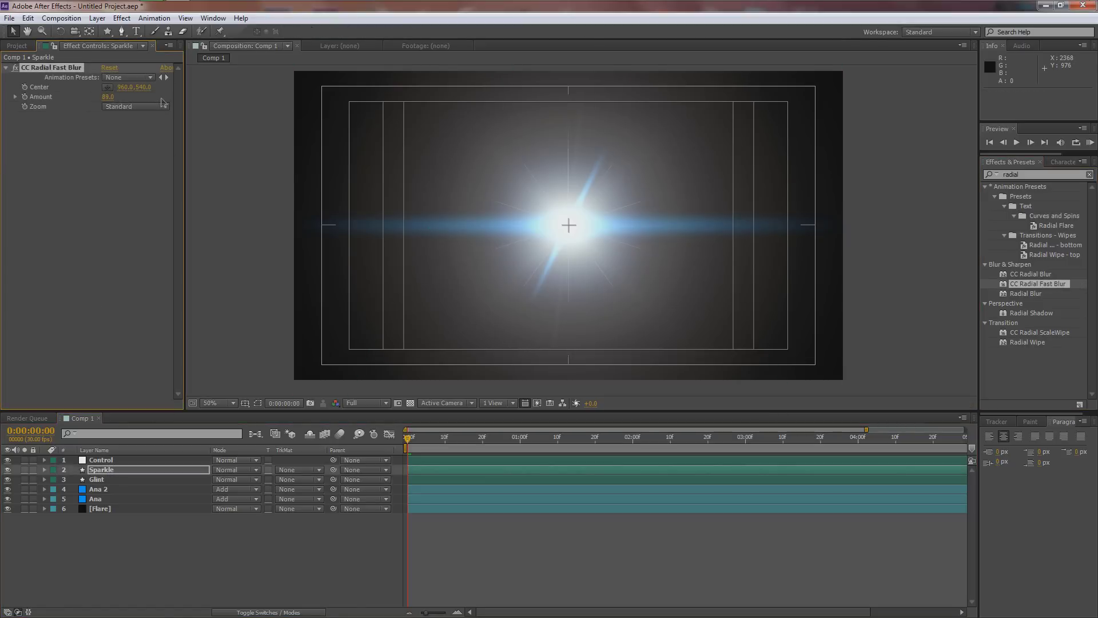
pyautogui.click(596, 206)
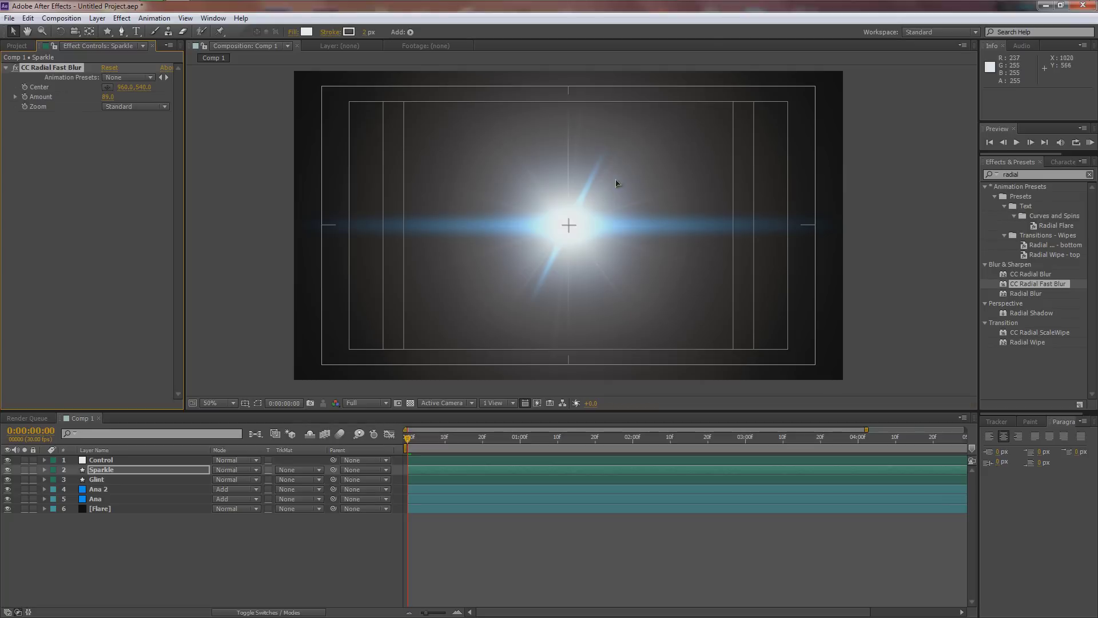
pyautogui.click(235, 234)
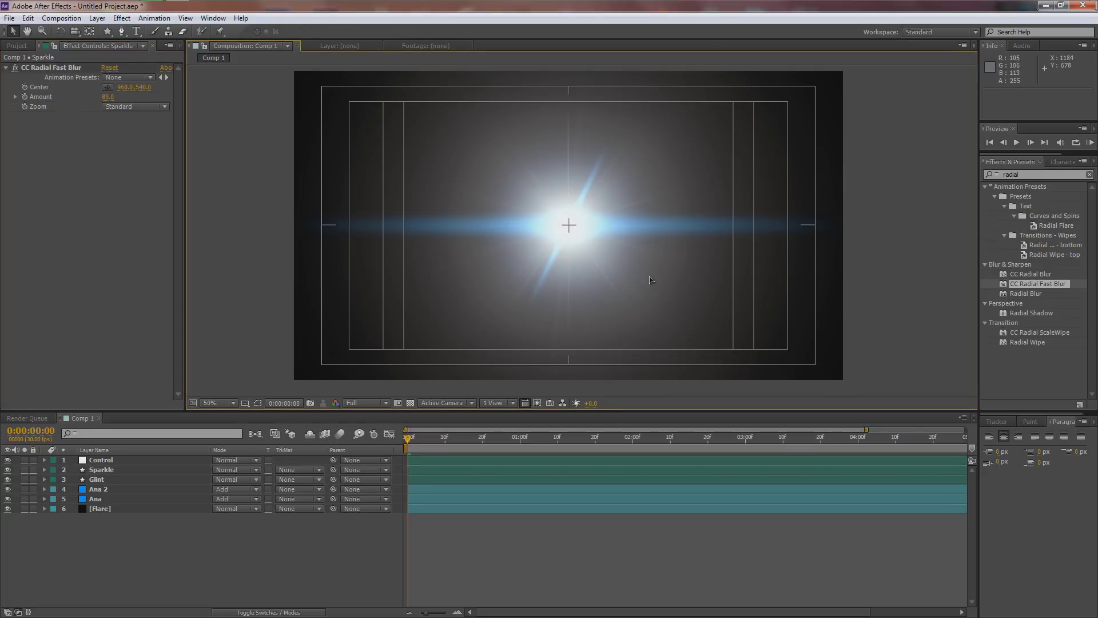
# Step: Expand the Flare layer's Lens Flare properties in the timeline to expose Flare Center as a link target
pyautogui.click(44, 509)
pyautogui.click(113, 509)
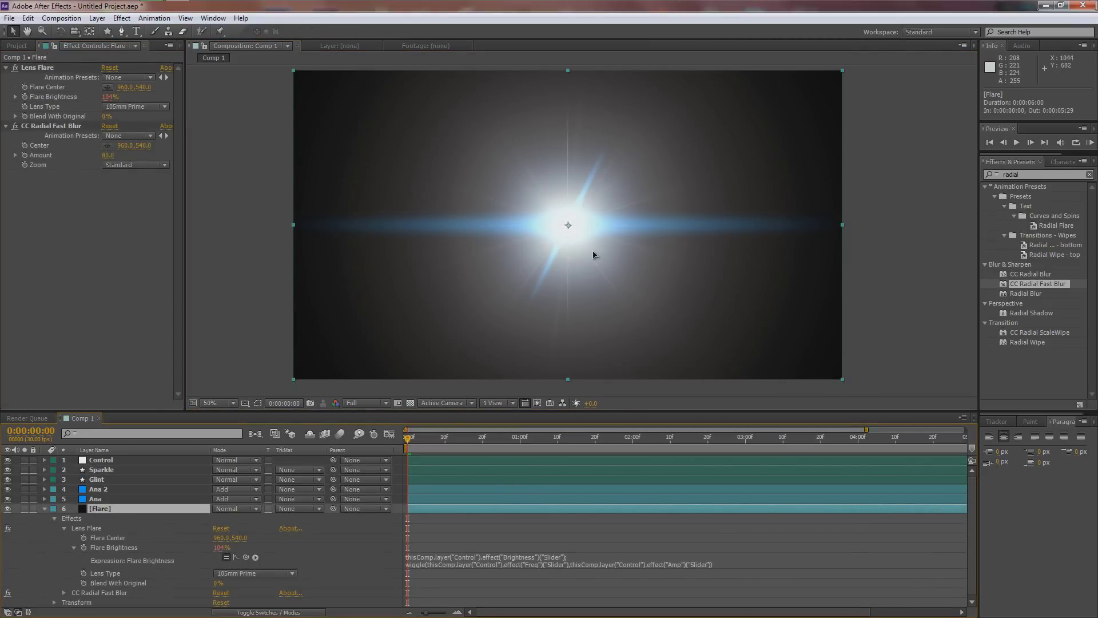
pyautogui.click(45, 126)
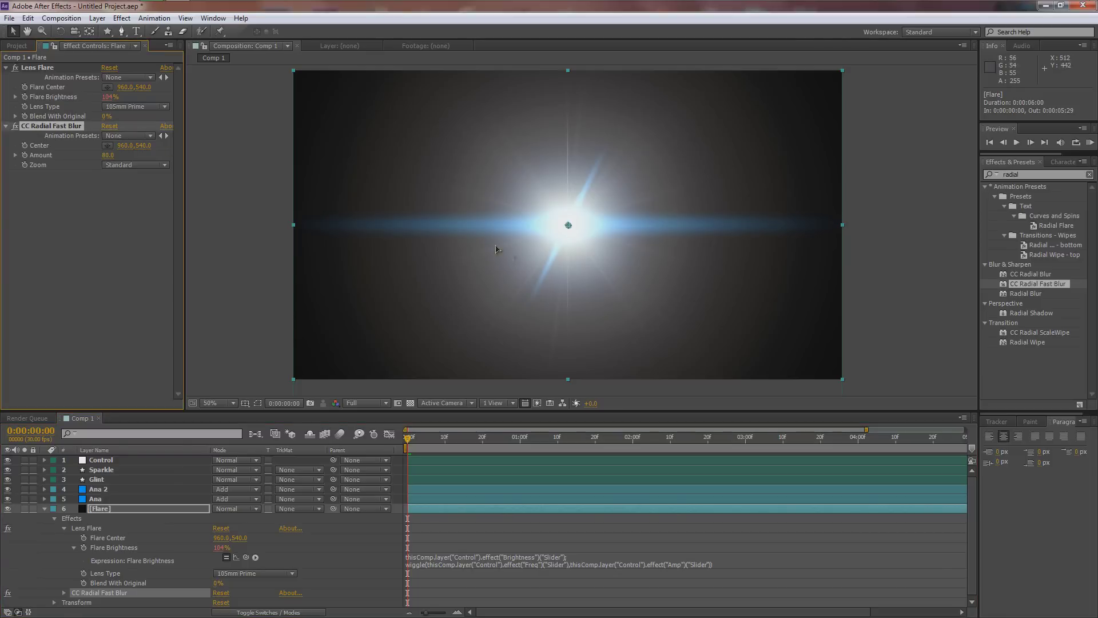
pyautogui.click(44, 508)
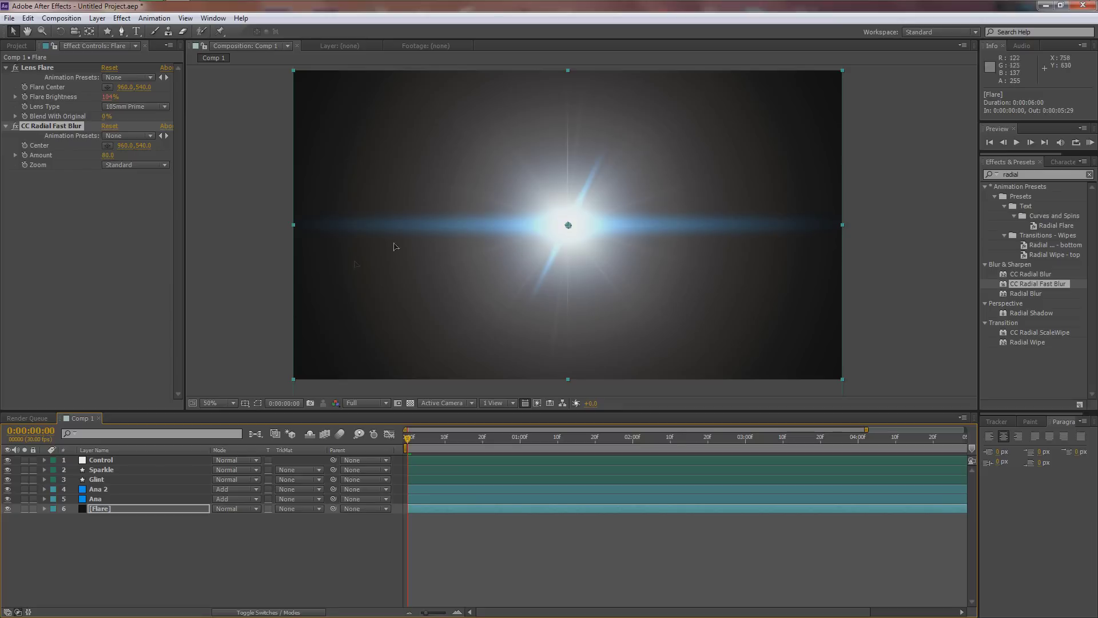
pyautogui.click(44, 508)
# Step: Link the Center of the Ana layer's CC Radial Fast Blur to the Flare layer's Flare Center by expression, and collapse Ana
pyautogui.click(95, 499)
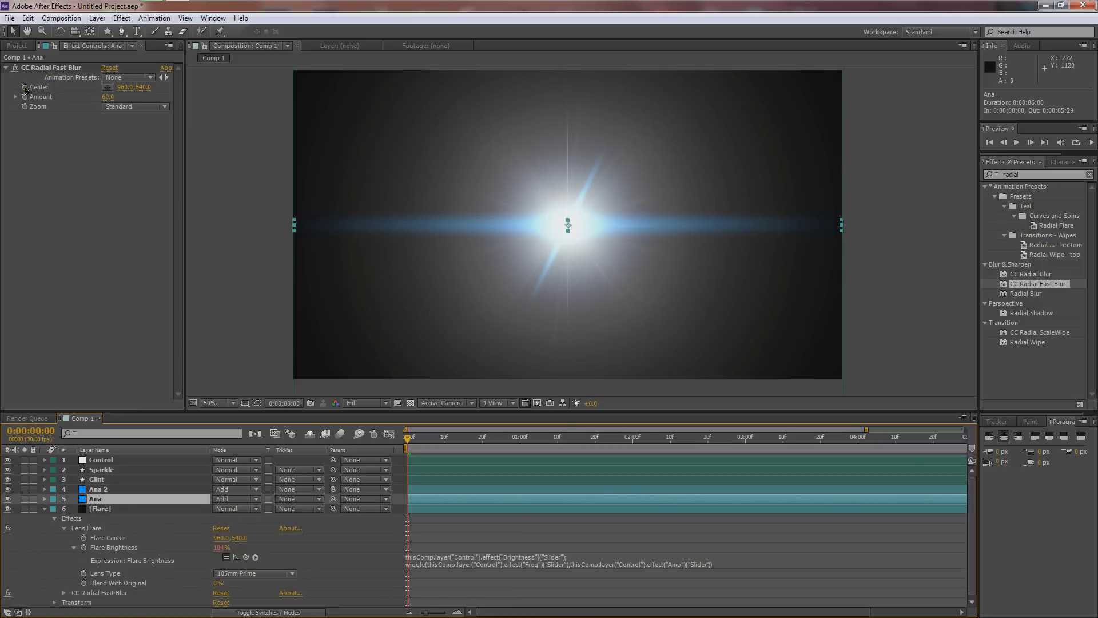
pyautogui.keyDown('alt'); pyautogui.click(25, 87); pyautogui.keyUp('alt')
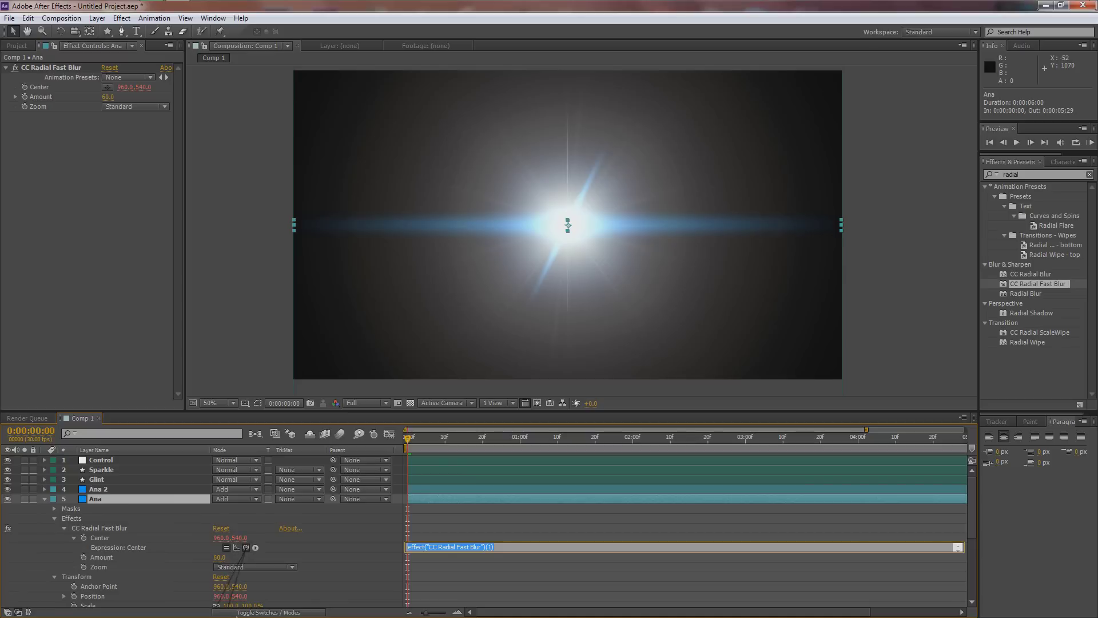
pyautogui.scroll(-1, 241, 600)
pyautogui.scroll(-5, 150, 547)
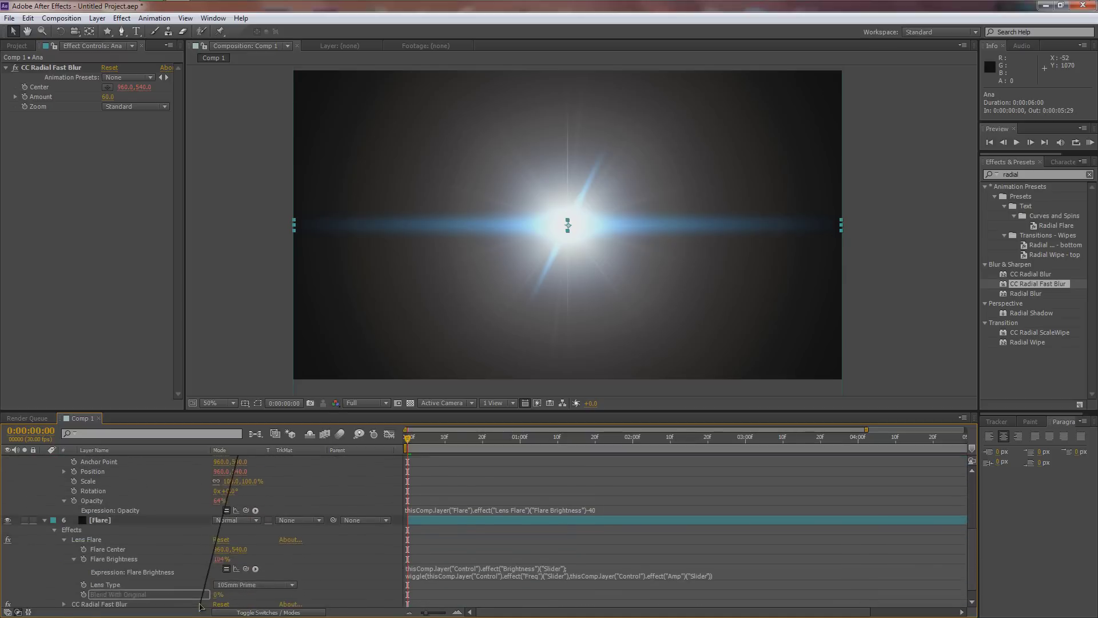
pyautogui.moveTo(148, 547); pyautogui.dragTo(122, 537)
pyautogui.scroll(2, 122, 542)
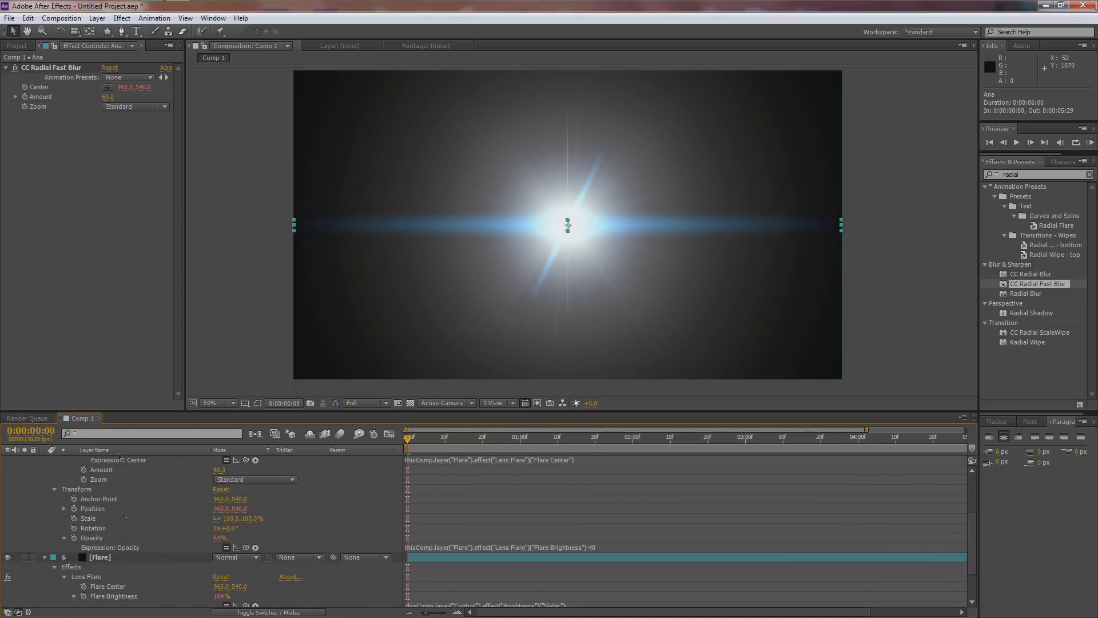
pyautogui.scroll(4, 115, 509)
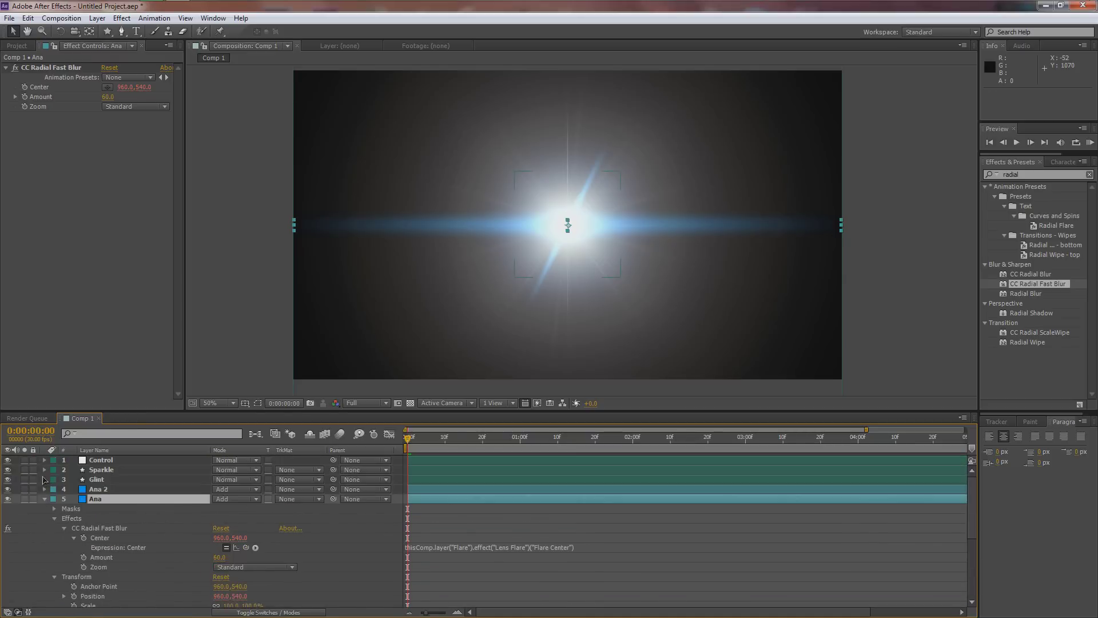
pyautogui.click(45, 498)
# Step: Link the Center of the Glint layer's CC Radial Fast Blur to the Flare layer's Flare Center by expression
pyautogui.click(100, 489)
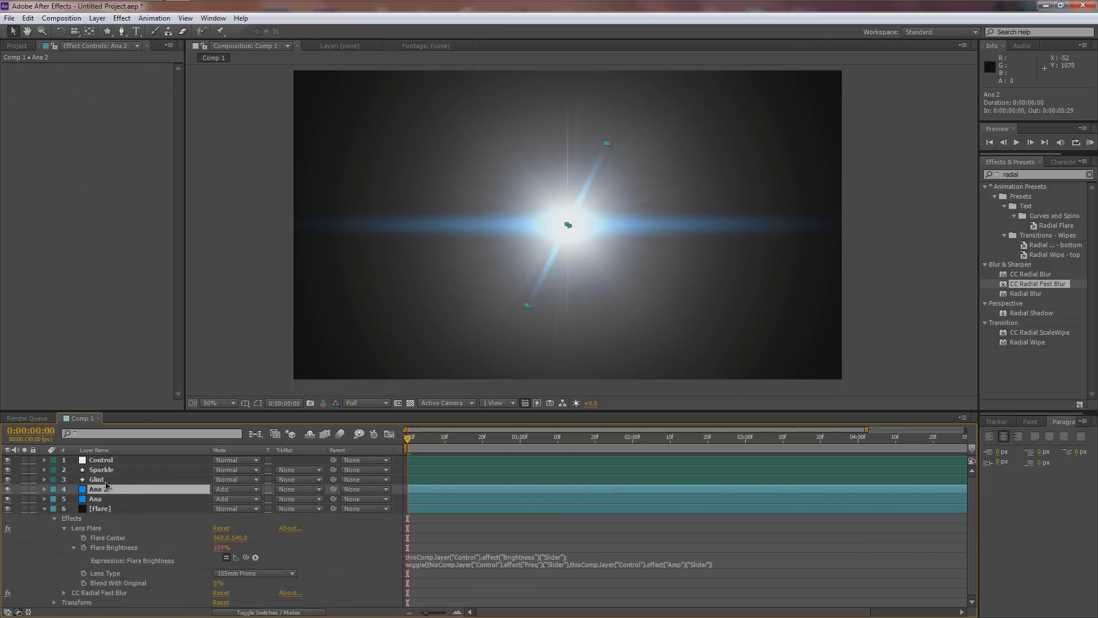
pyautogui.click(97, 479)
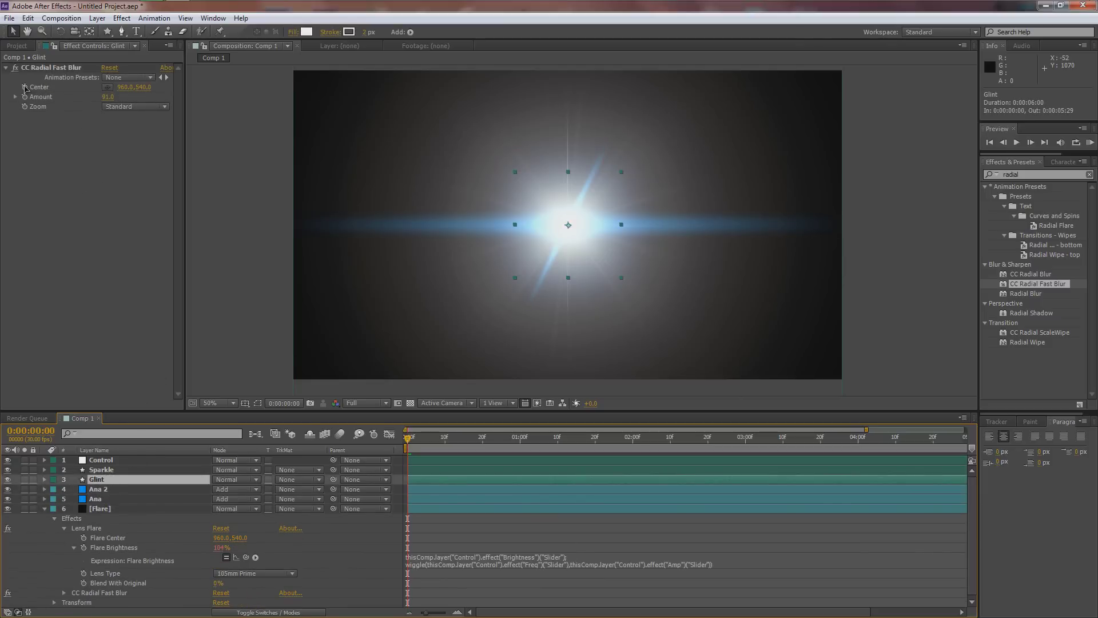
pyautogui.keyDown('alt'); pyautogui.click(25, 87); pyautogui.keyUp('alt')
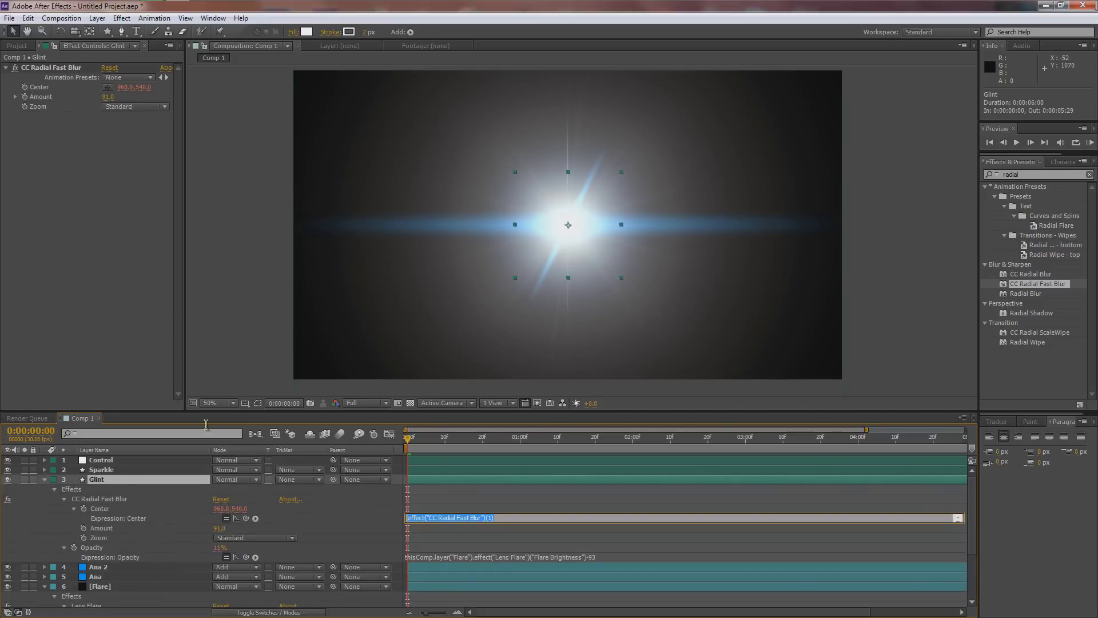
pyautogui.moveTo(209, 590); pyautogui.dragTo(119, 538)
pyautogui.scroll(2, 109, 492)
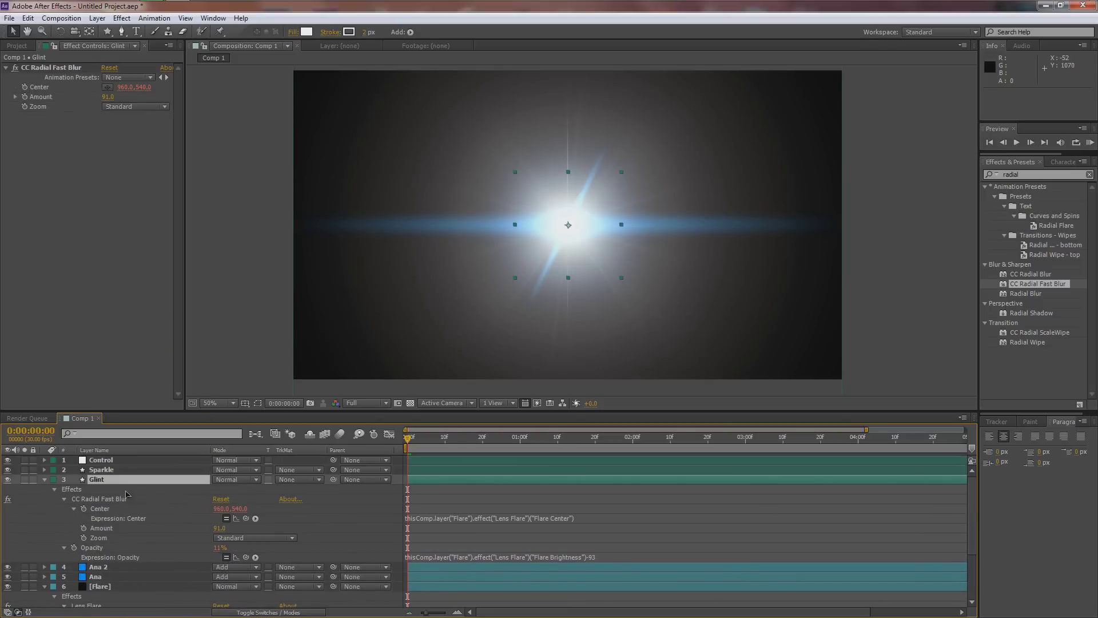
# Step: Link the Center of the Sparkle layer's CC Radial Fast Blur to the Flare layer's Flare Center by expression
pyautogui.click(98, 470)
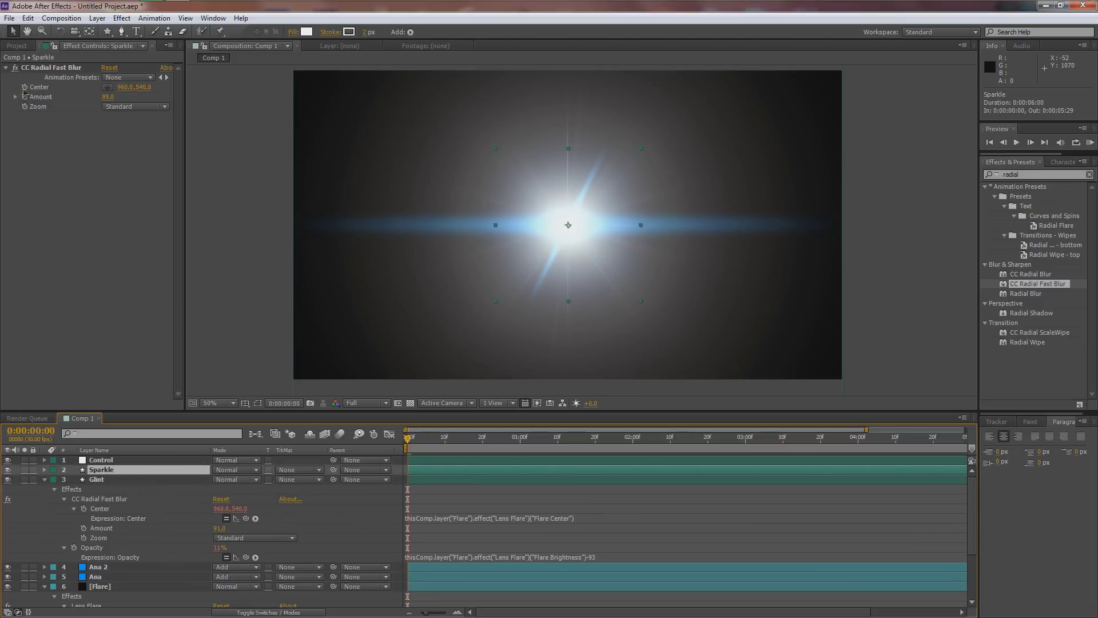
pyautogui.keyDown('alt'); pyautogui.click(23, 88); pyautogui.keyUp('alt')
pyautogui.moveTo(246, 508); pyautogui.dragTo(127, 542)
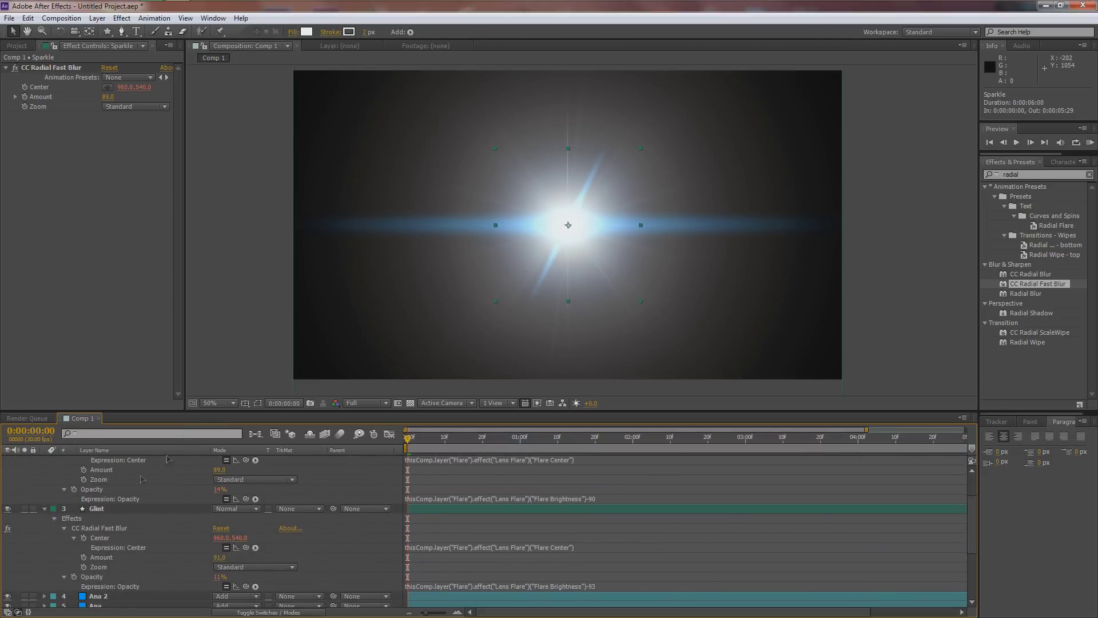
pyautogui.scroll(2, 135, 483)
# Step: Turn on mask and shape path visibility in the composition view and collapse the Sparkle and Glint layers
pyautogui.click(258, 403)
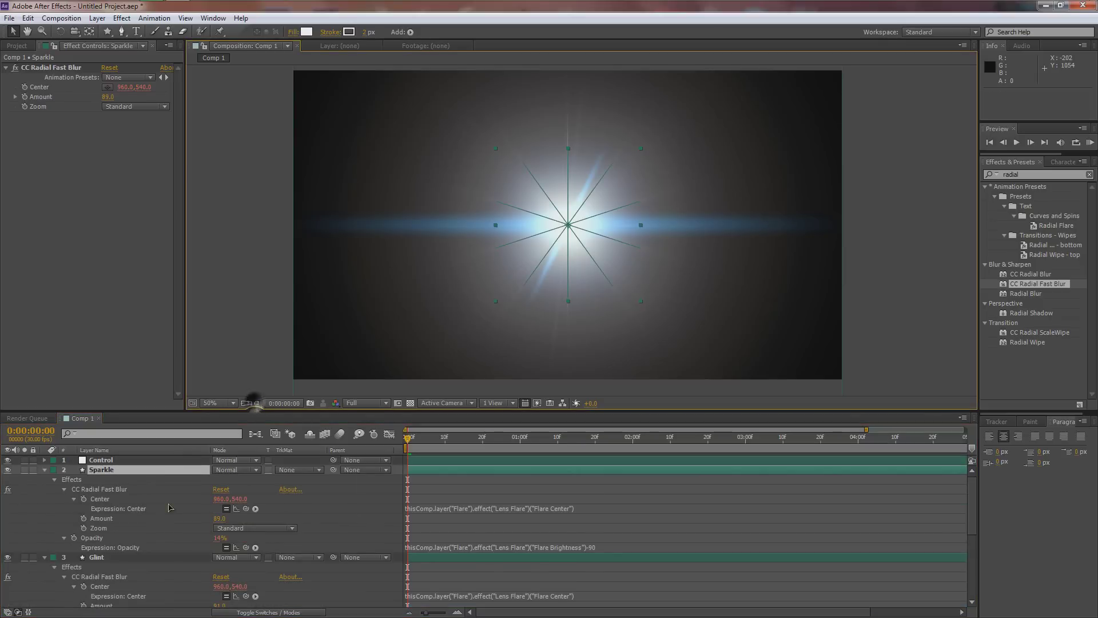
pyautogui.click(45, 469)
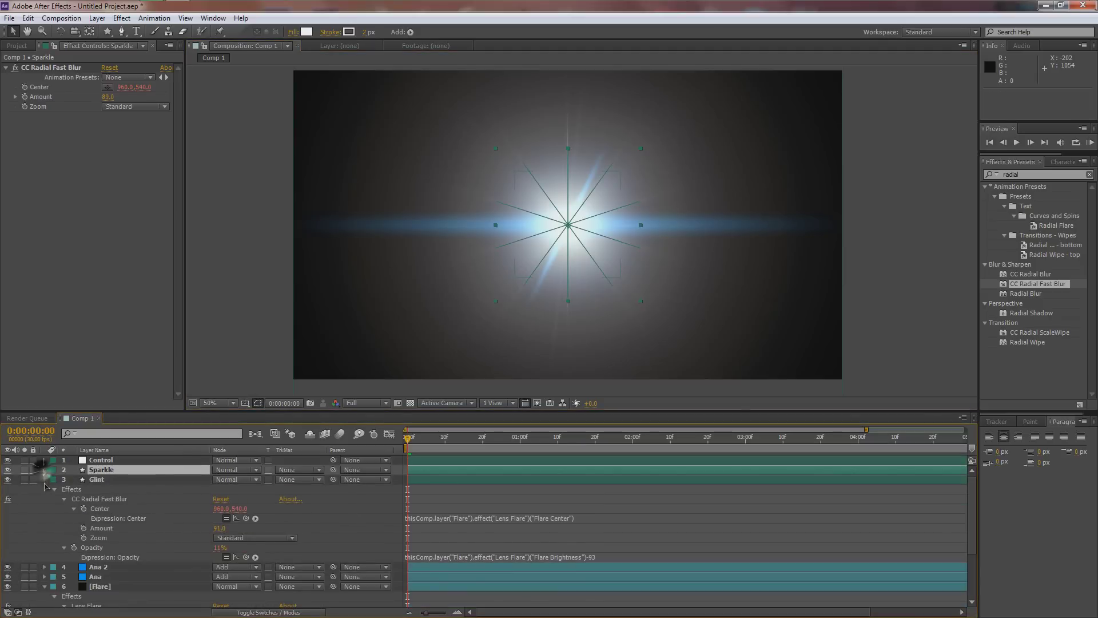
pyautogui.click(45, 479)
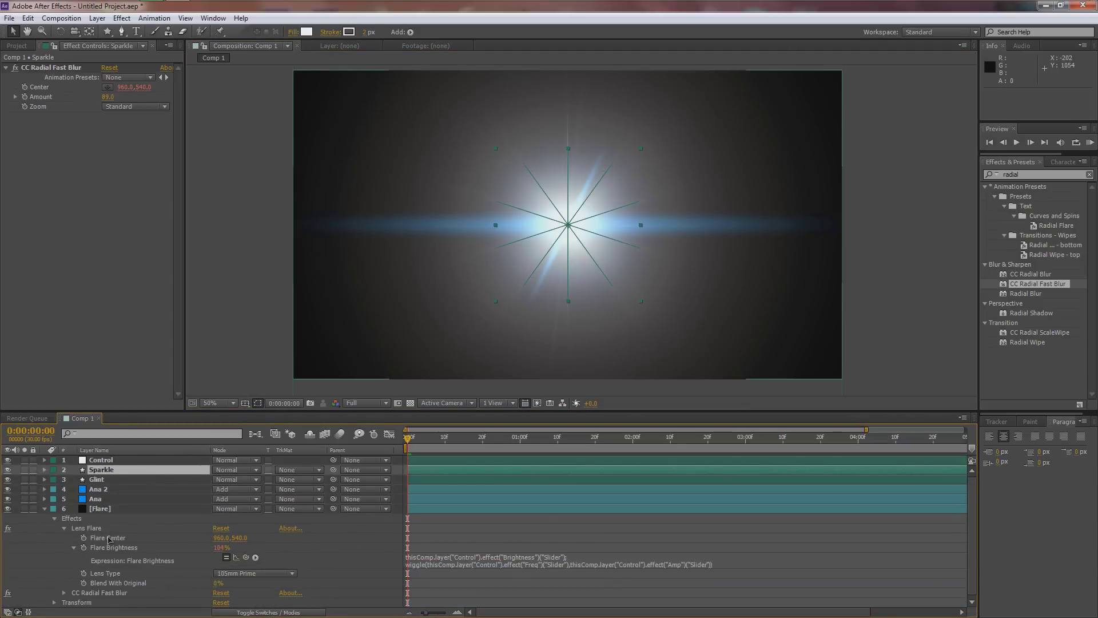
# Step: Test the linked flare by moving the Lens Flare's Flare Center around the frame, leaving it at about 694, 456
pyautogui.click(109, 539)
pyautogui.moveTo(589, 221); pyautogui.dragTo(681, 157)
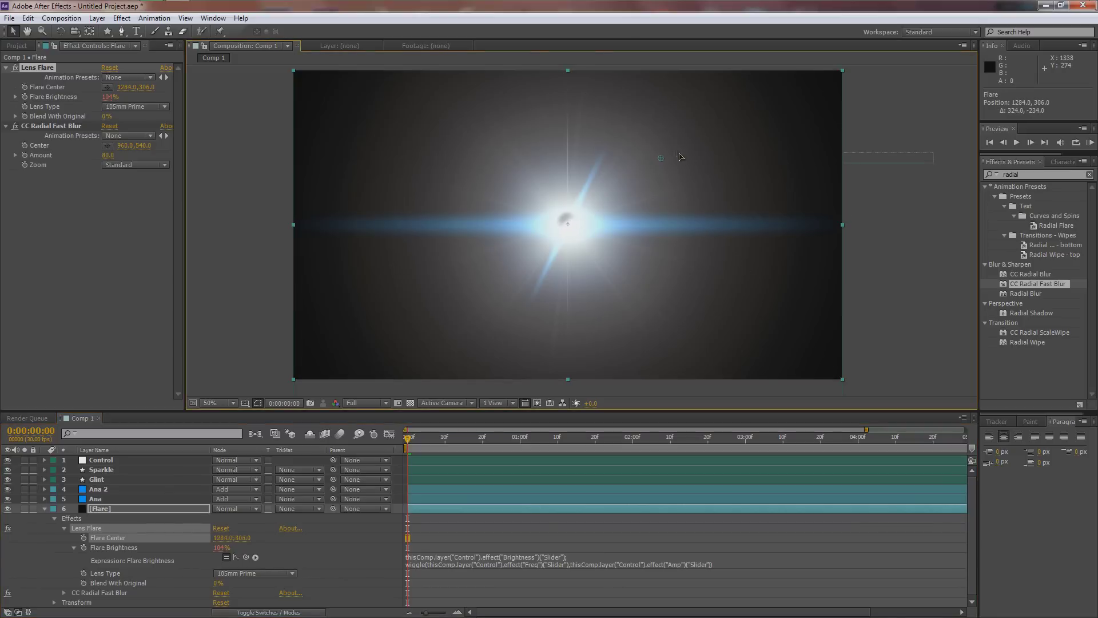
pyautogui.moveTo(662, 160); pyautogui.dragTo(730, 160)
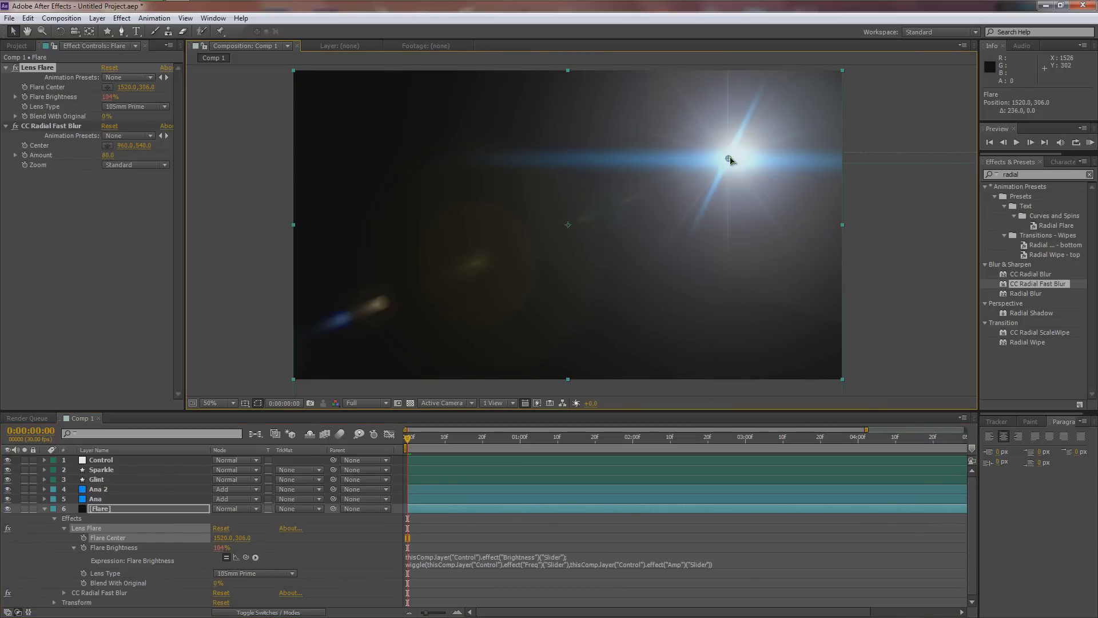
pyautogui.moveTo(731, 160); pyautogui.dragTo(493, 201)
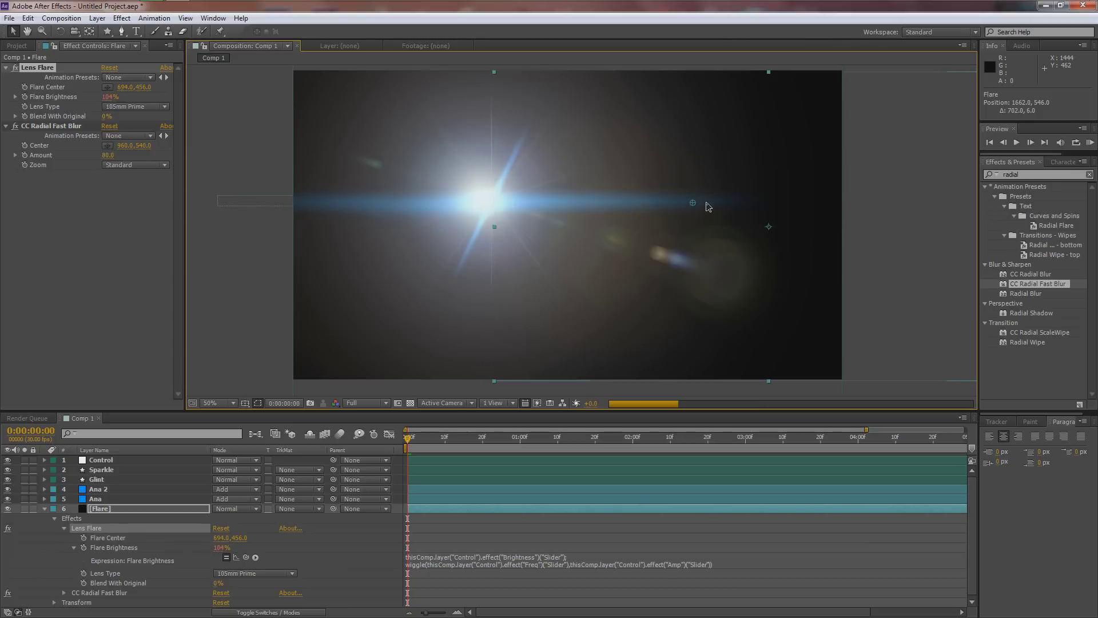
# Step: Undo the accidental move of the Flare layer and deselect all layers
pyautogui.hotkey('ctrl', 'z')
pyautogui.click(254, 277)
pyautogui.rightClick(166, 374)
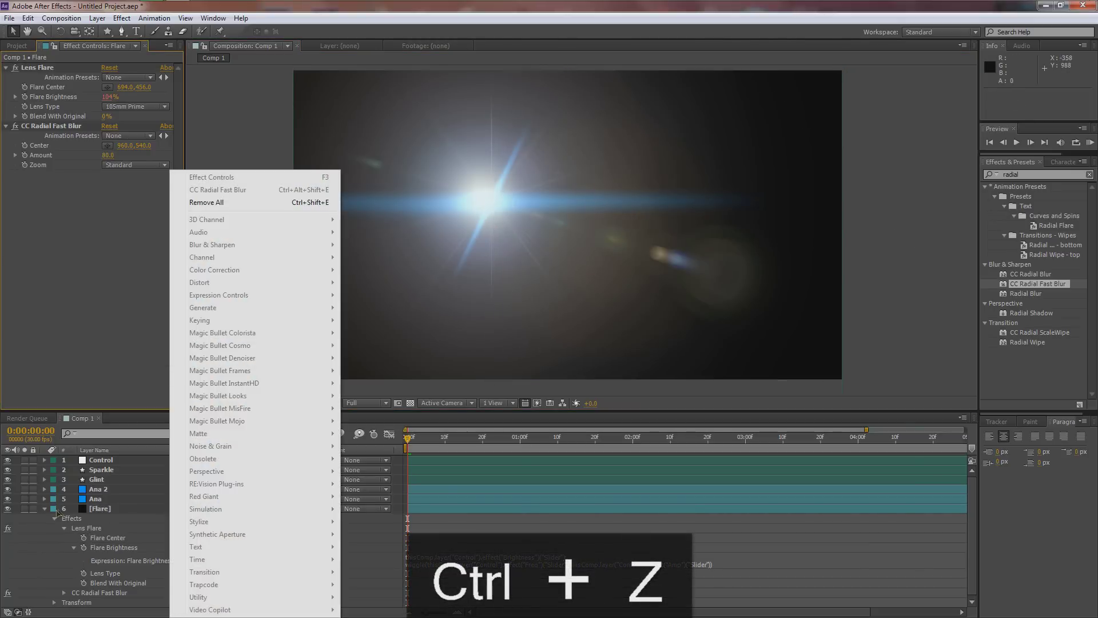
pyautogui.click(102, 508)
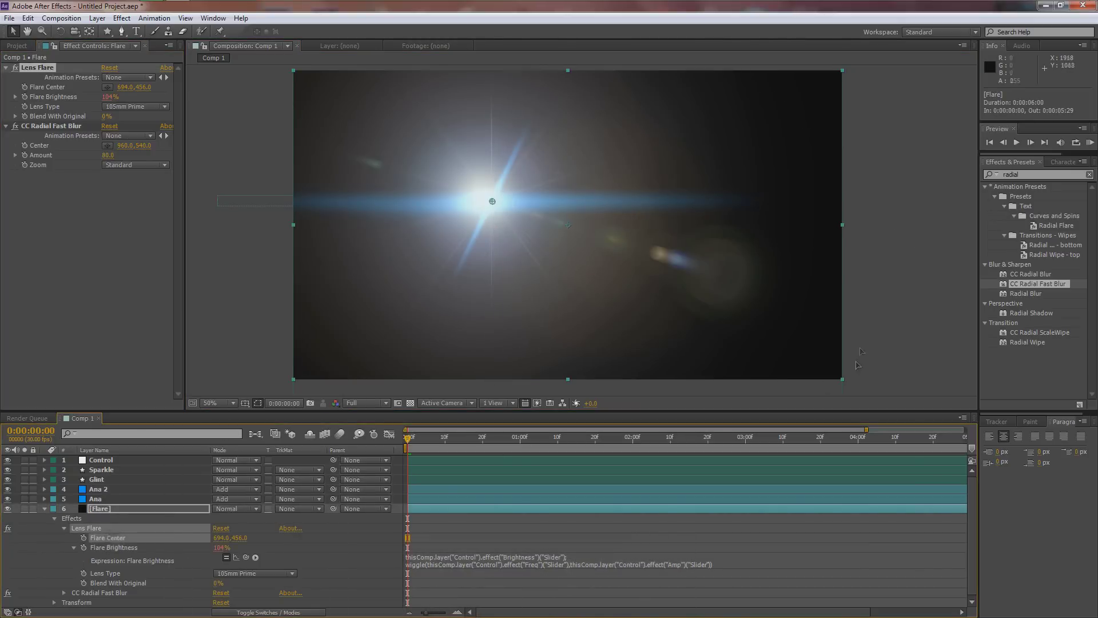
pyautogui.click(892, 318)
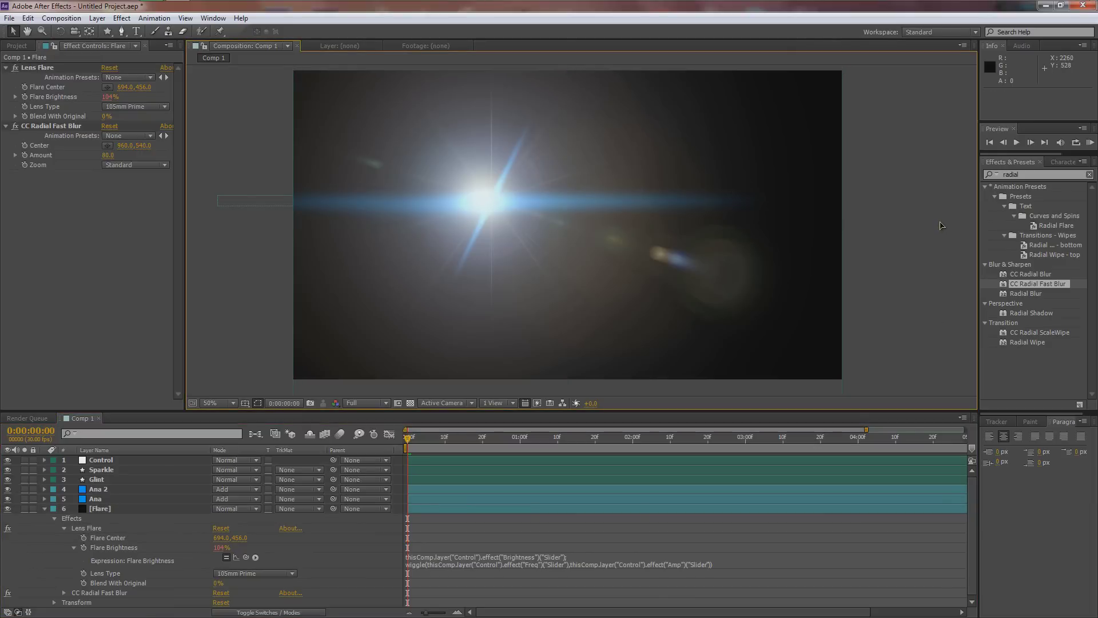